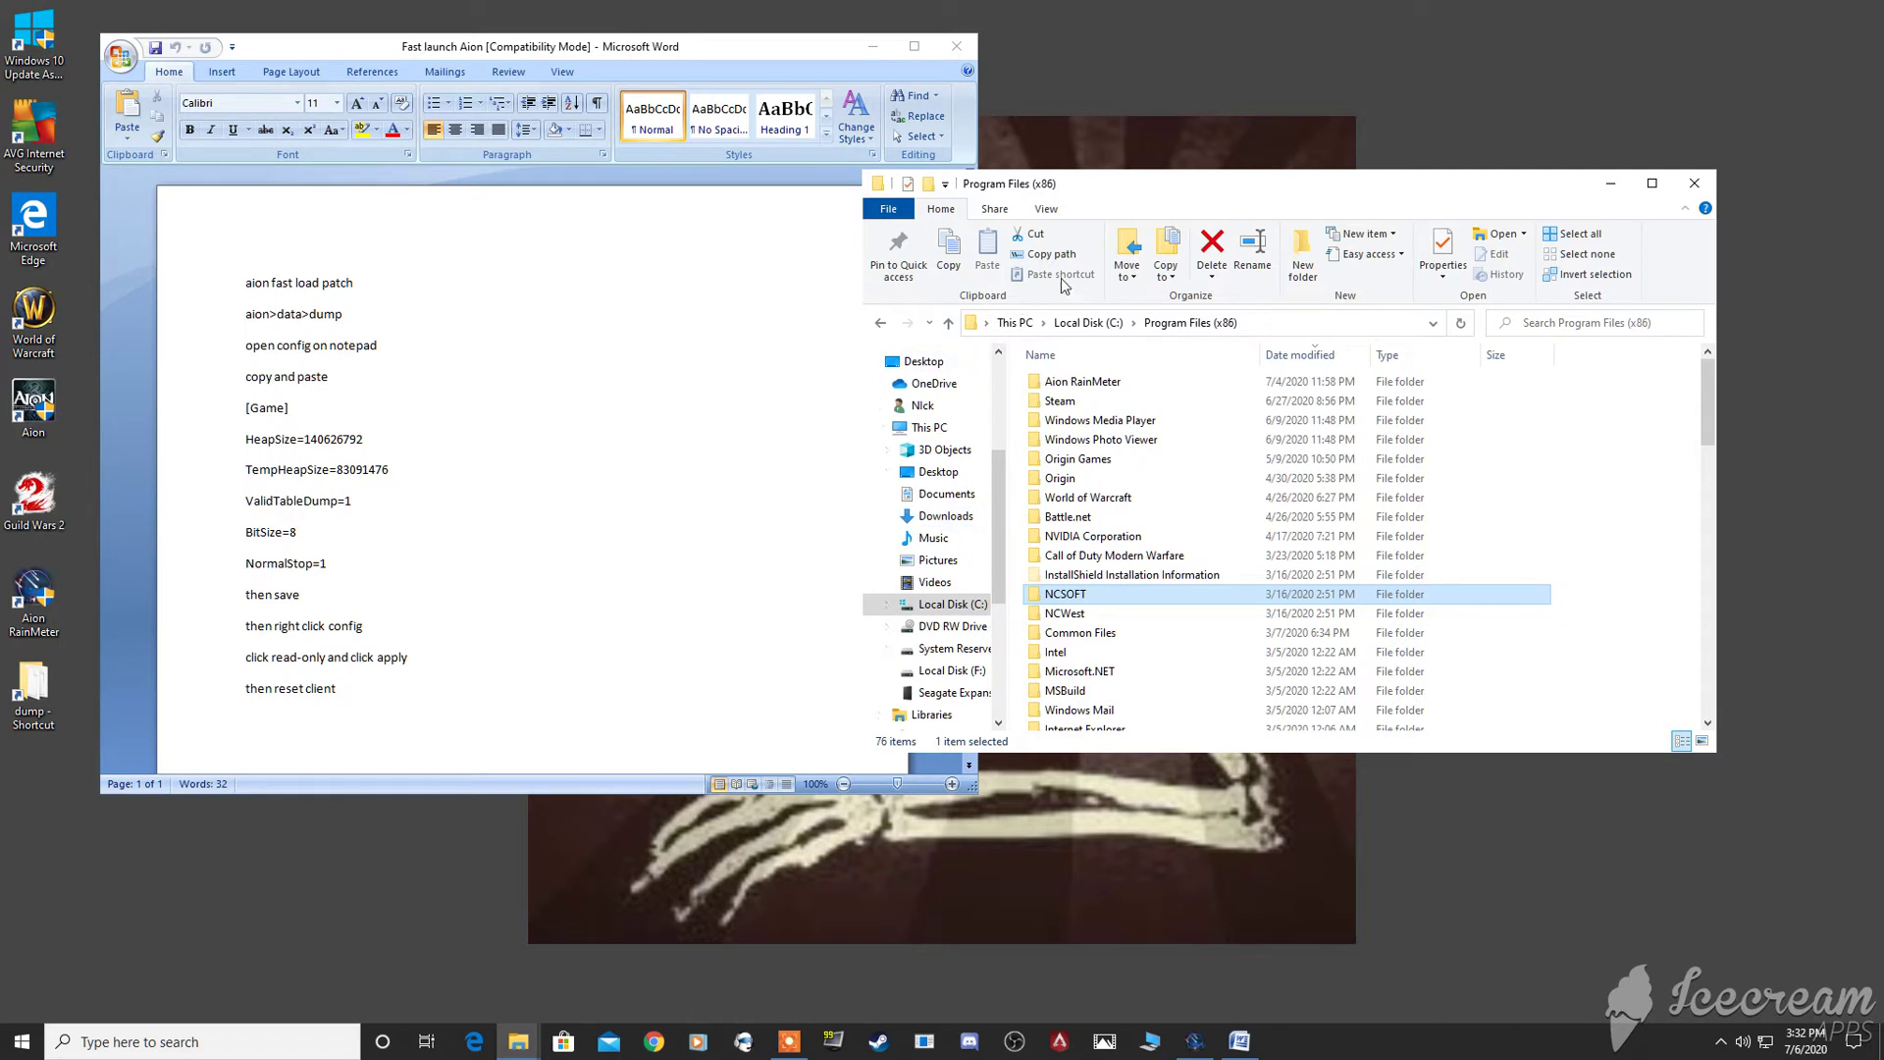
Select and copy the Word notes' [Game] lines, from HeapSize through NormalStop=1.
click(478, 490)
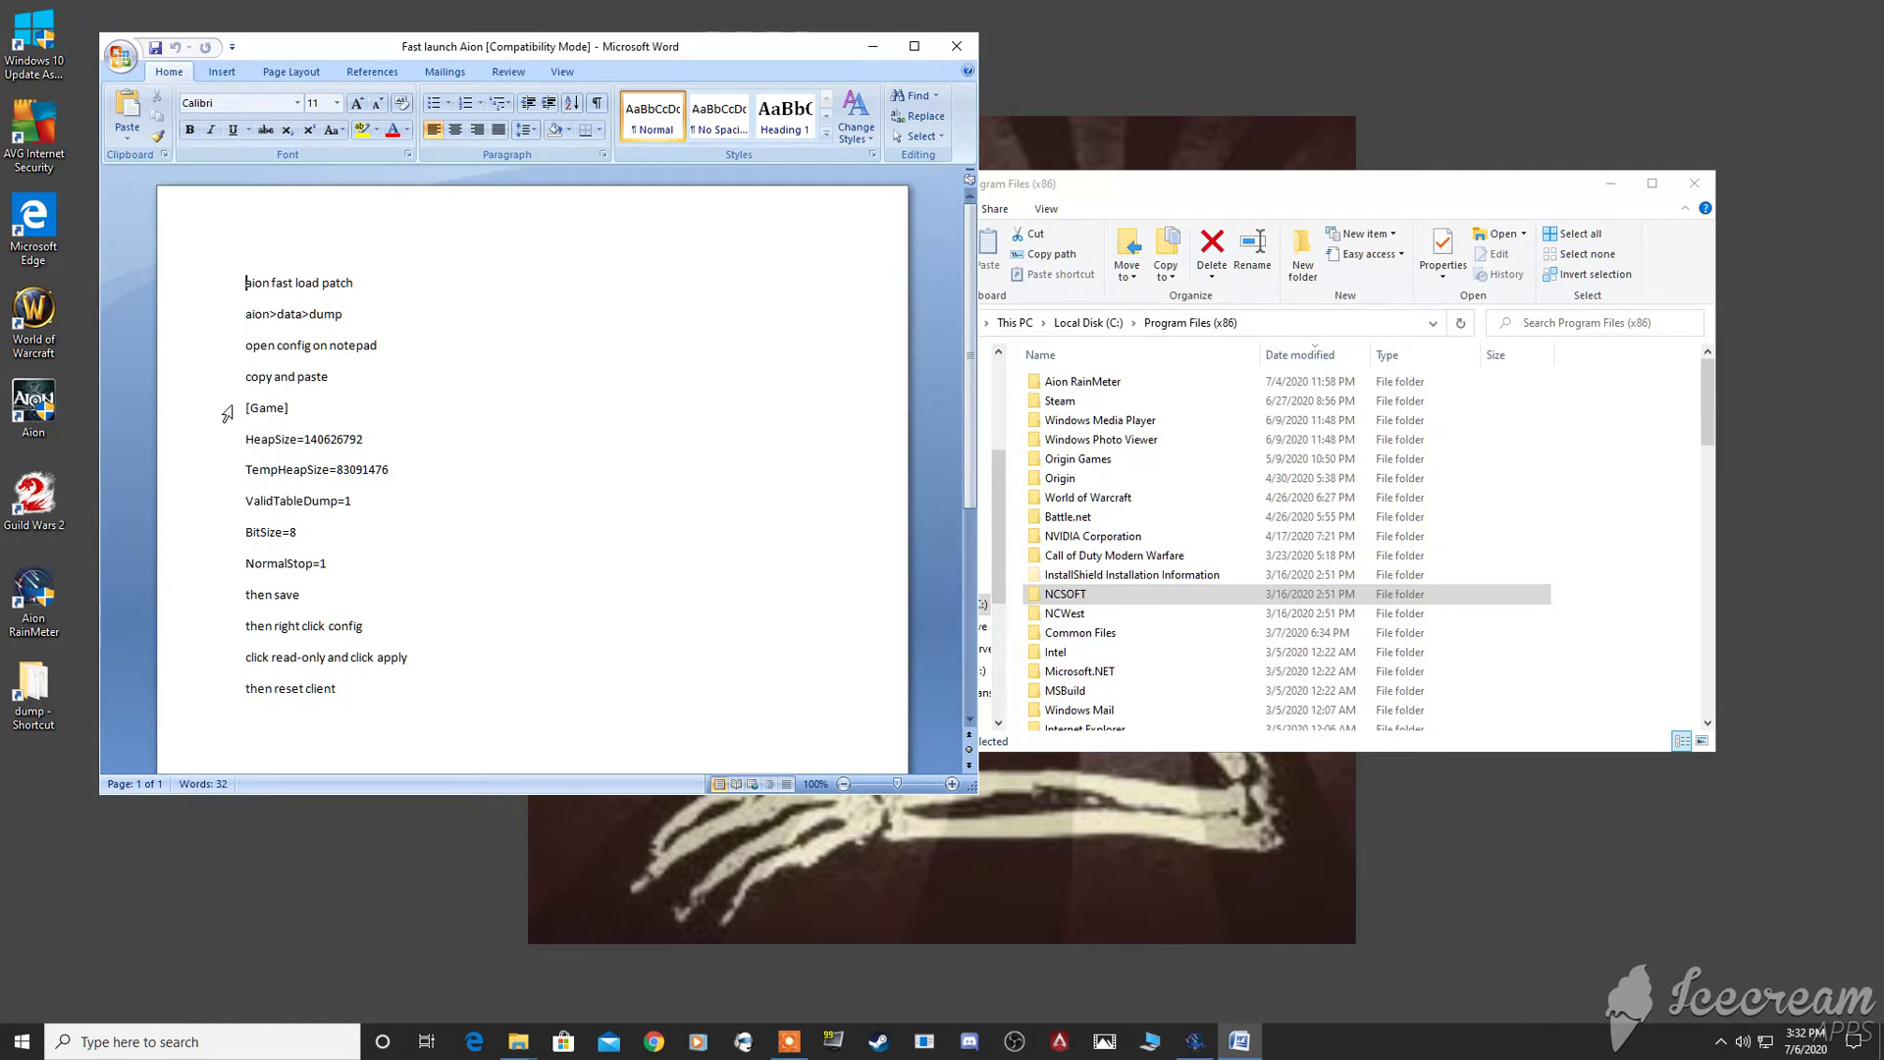
drag(249, 407, 368, 441)
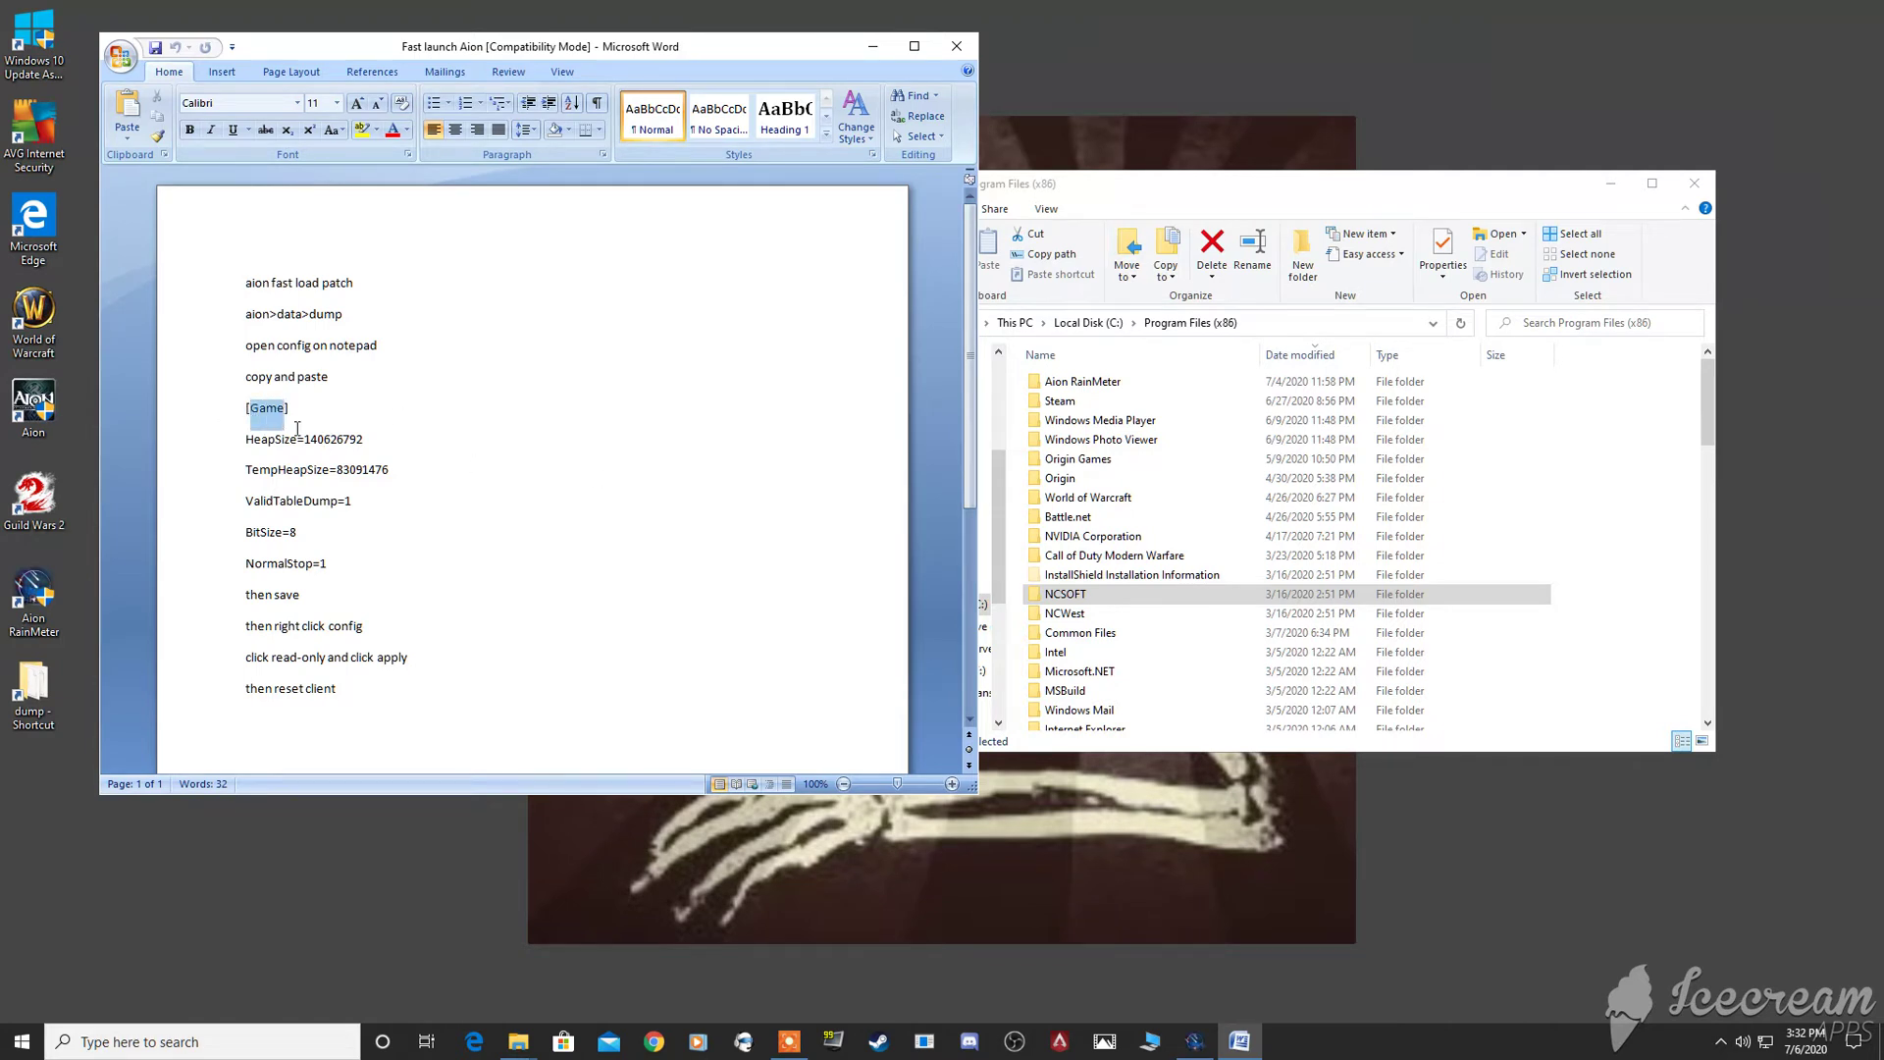
click(485, 531)
mouse_move(244, 406)
mouse_down()
mouse_move(361, 508)
mouse_move(378, 568)
mouse_up()
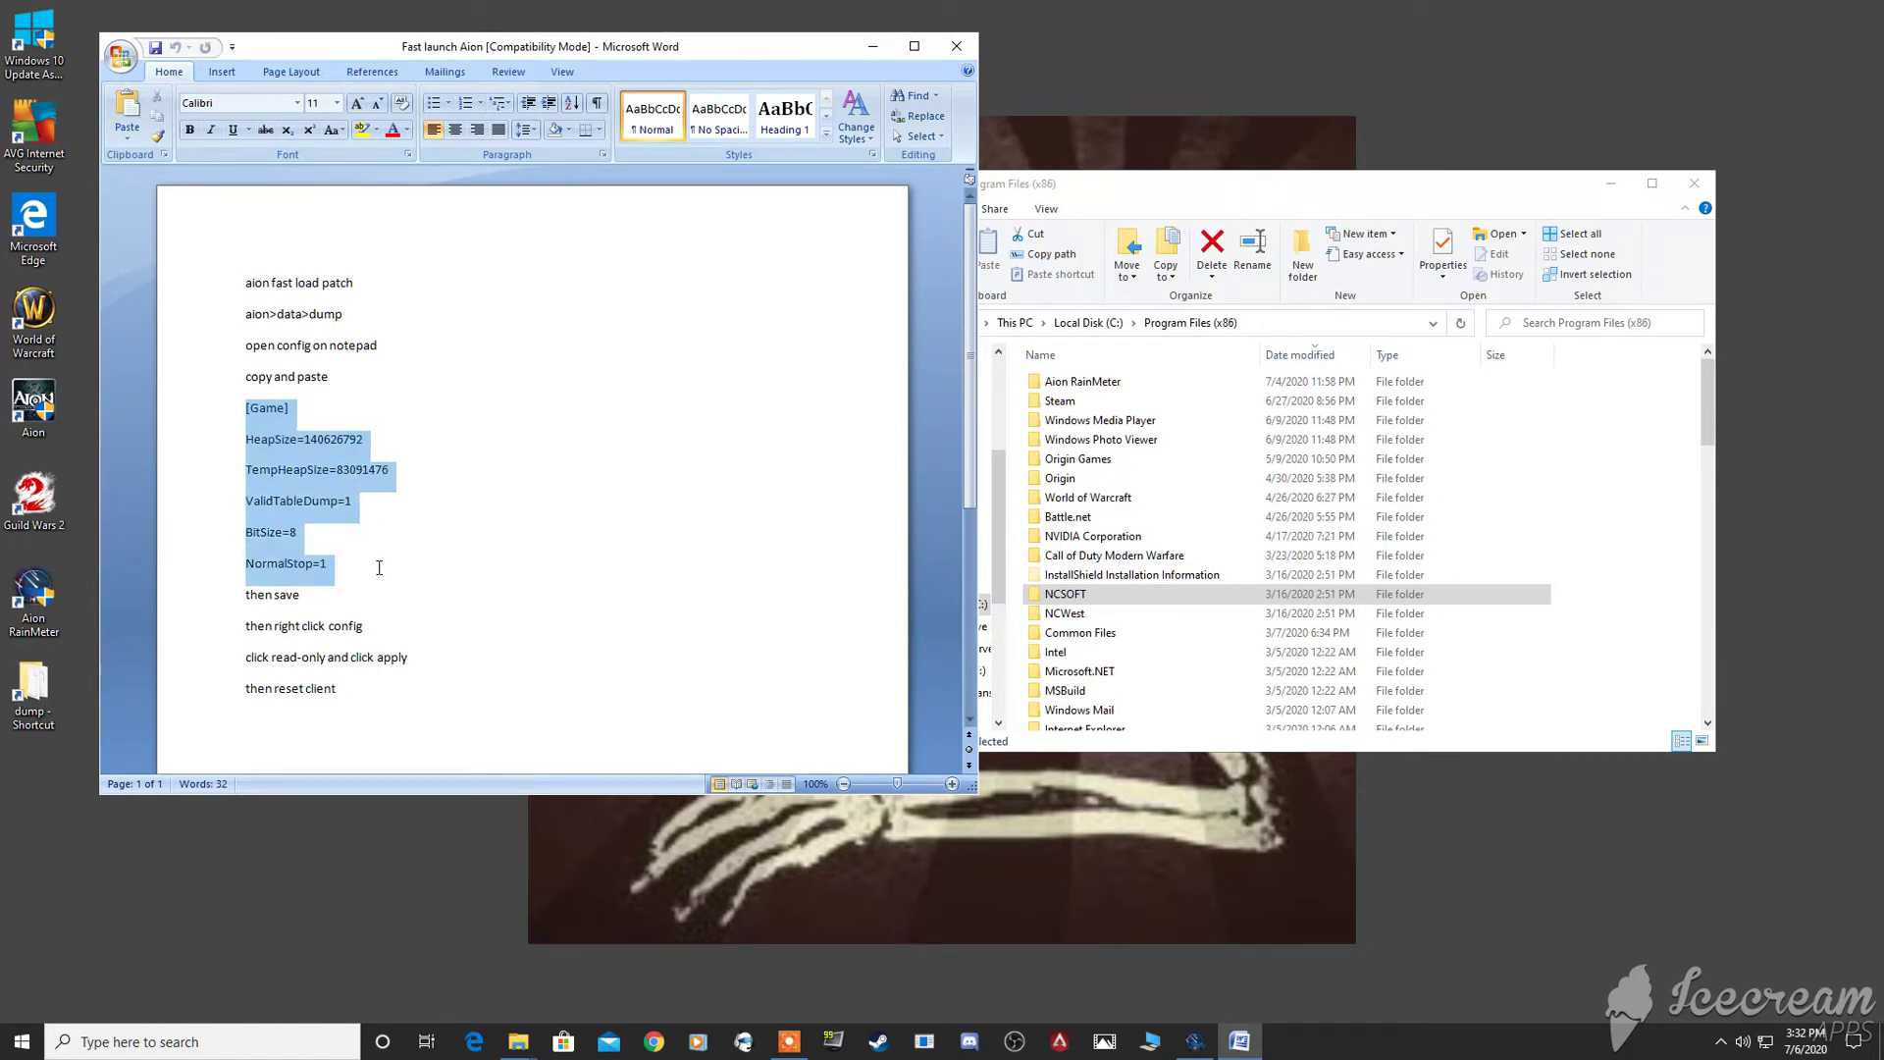
right_click(286, 461)
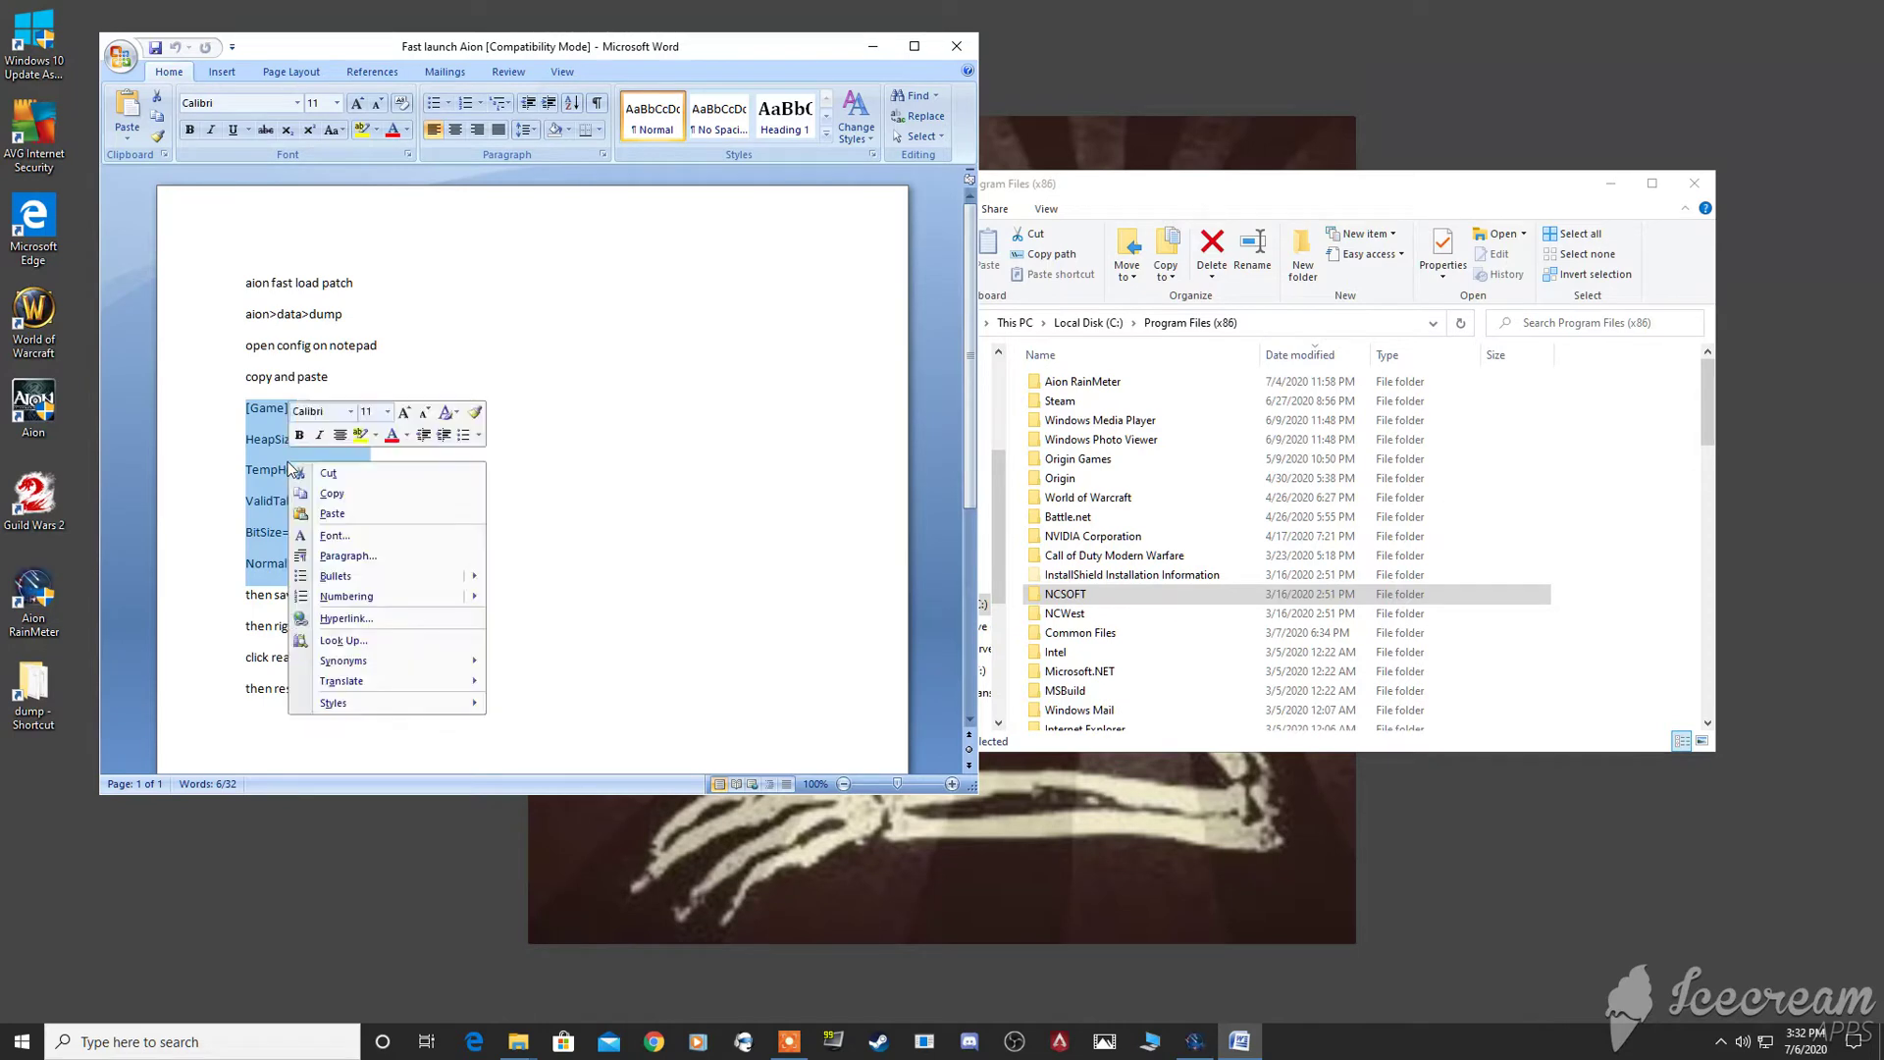
click(348, 505)
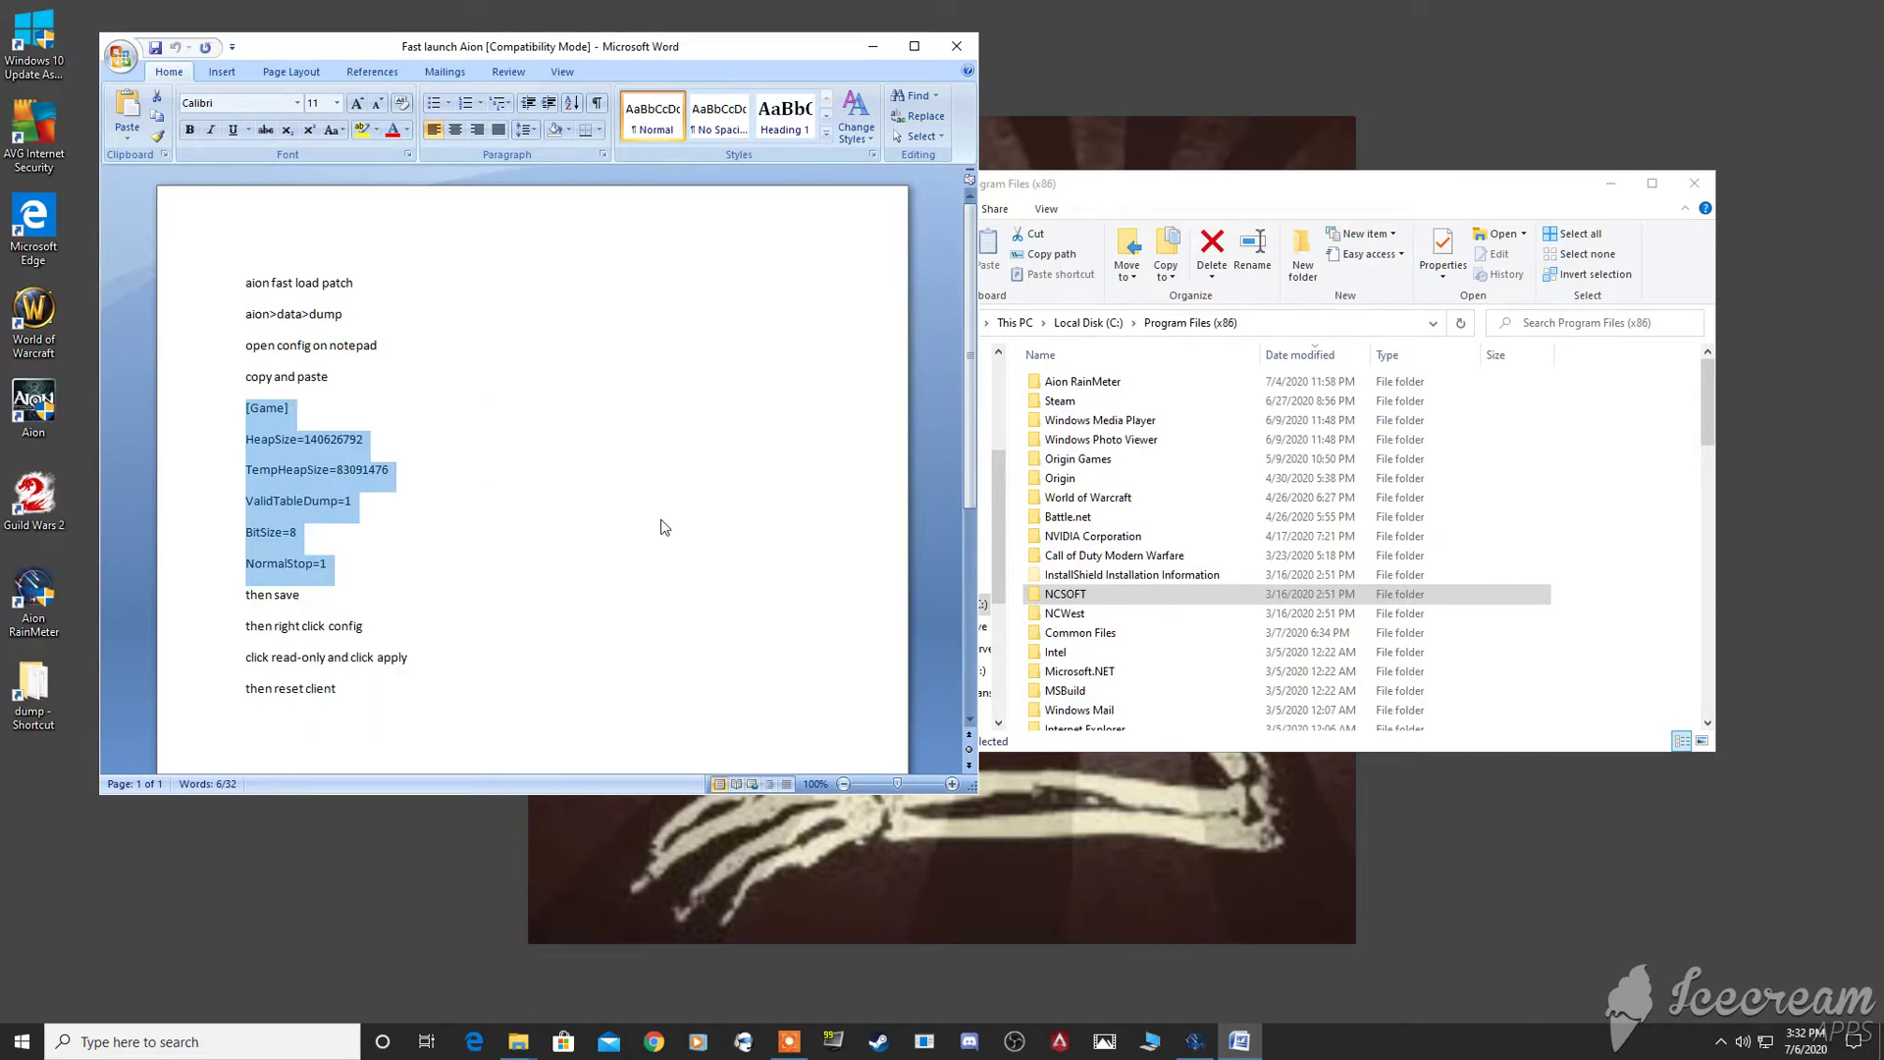
Move the Explorer window, browse Program Files (x86) > NCSOFT > Aion > data, and select dump.
click(1172, 196)
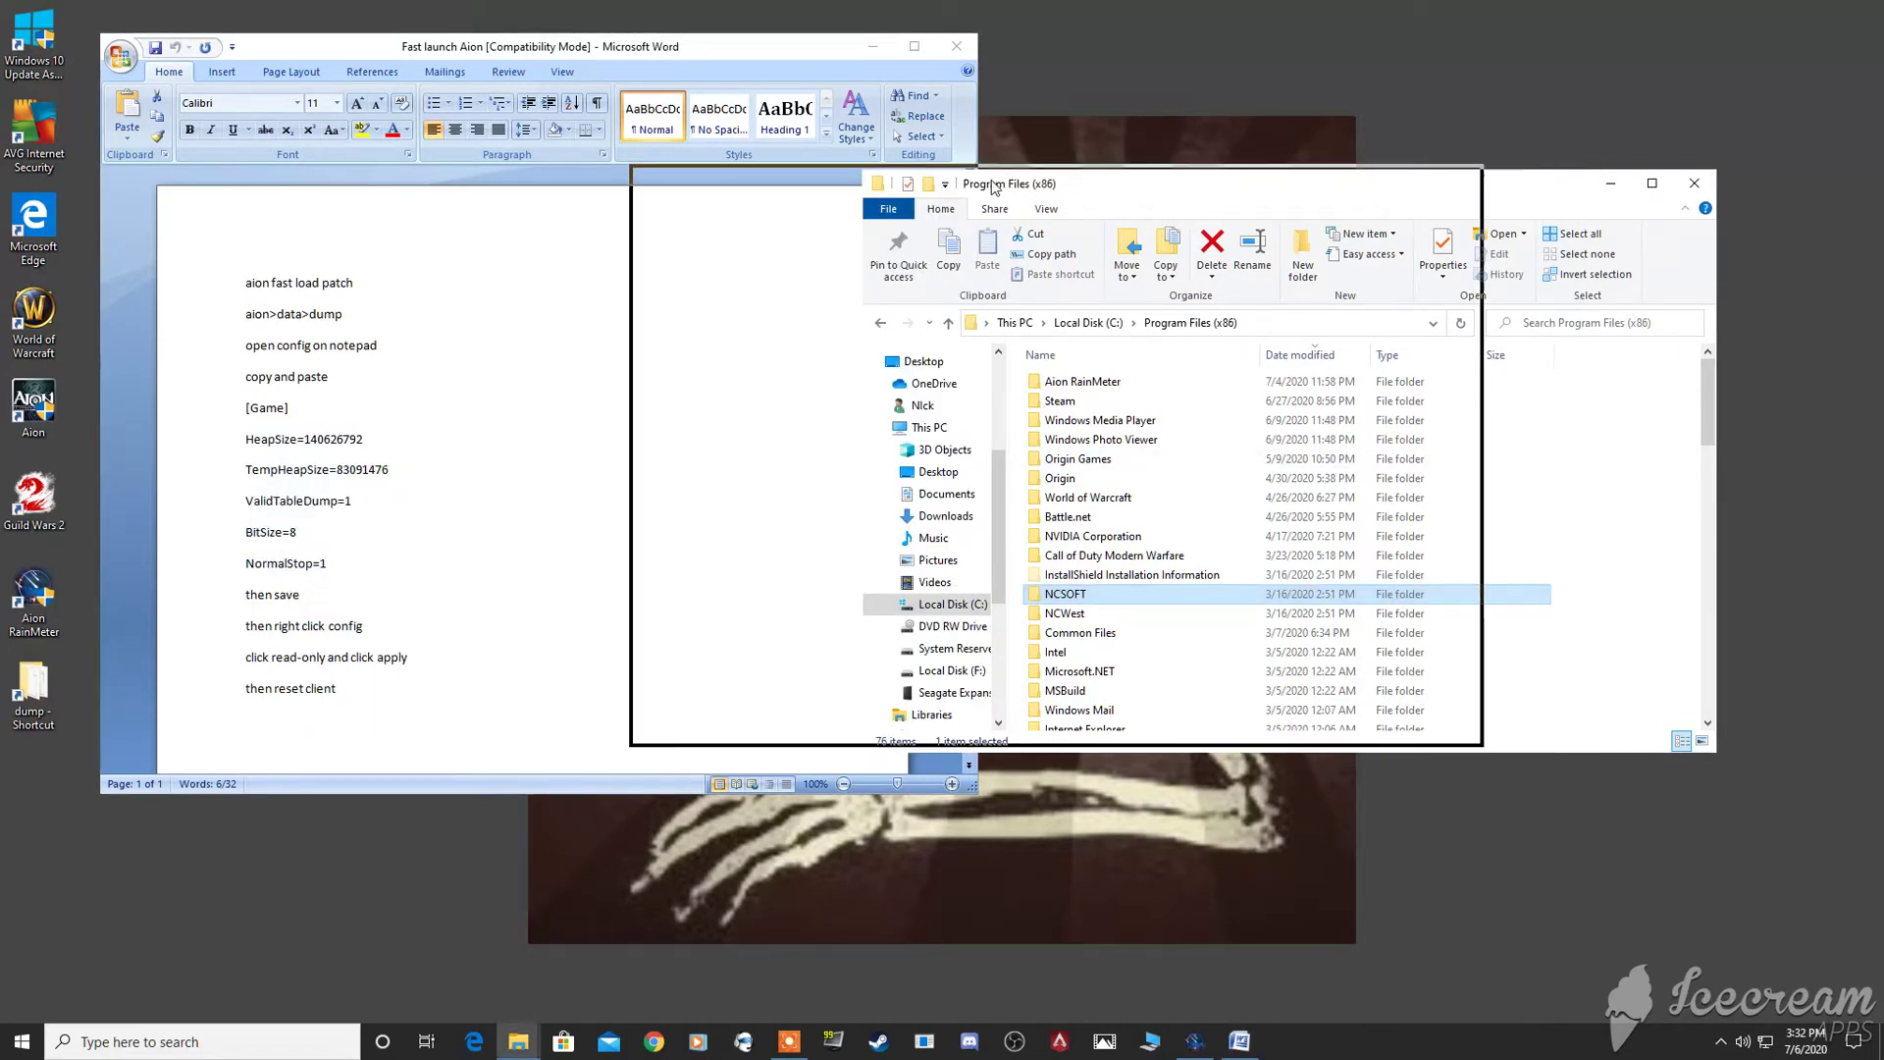
drag(1172, 196, 729, 218)
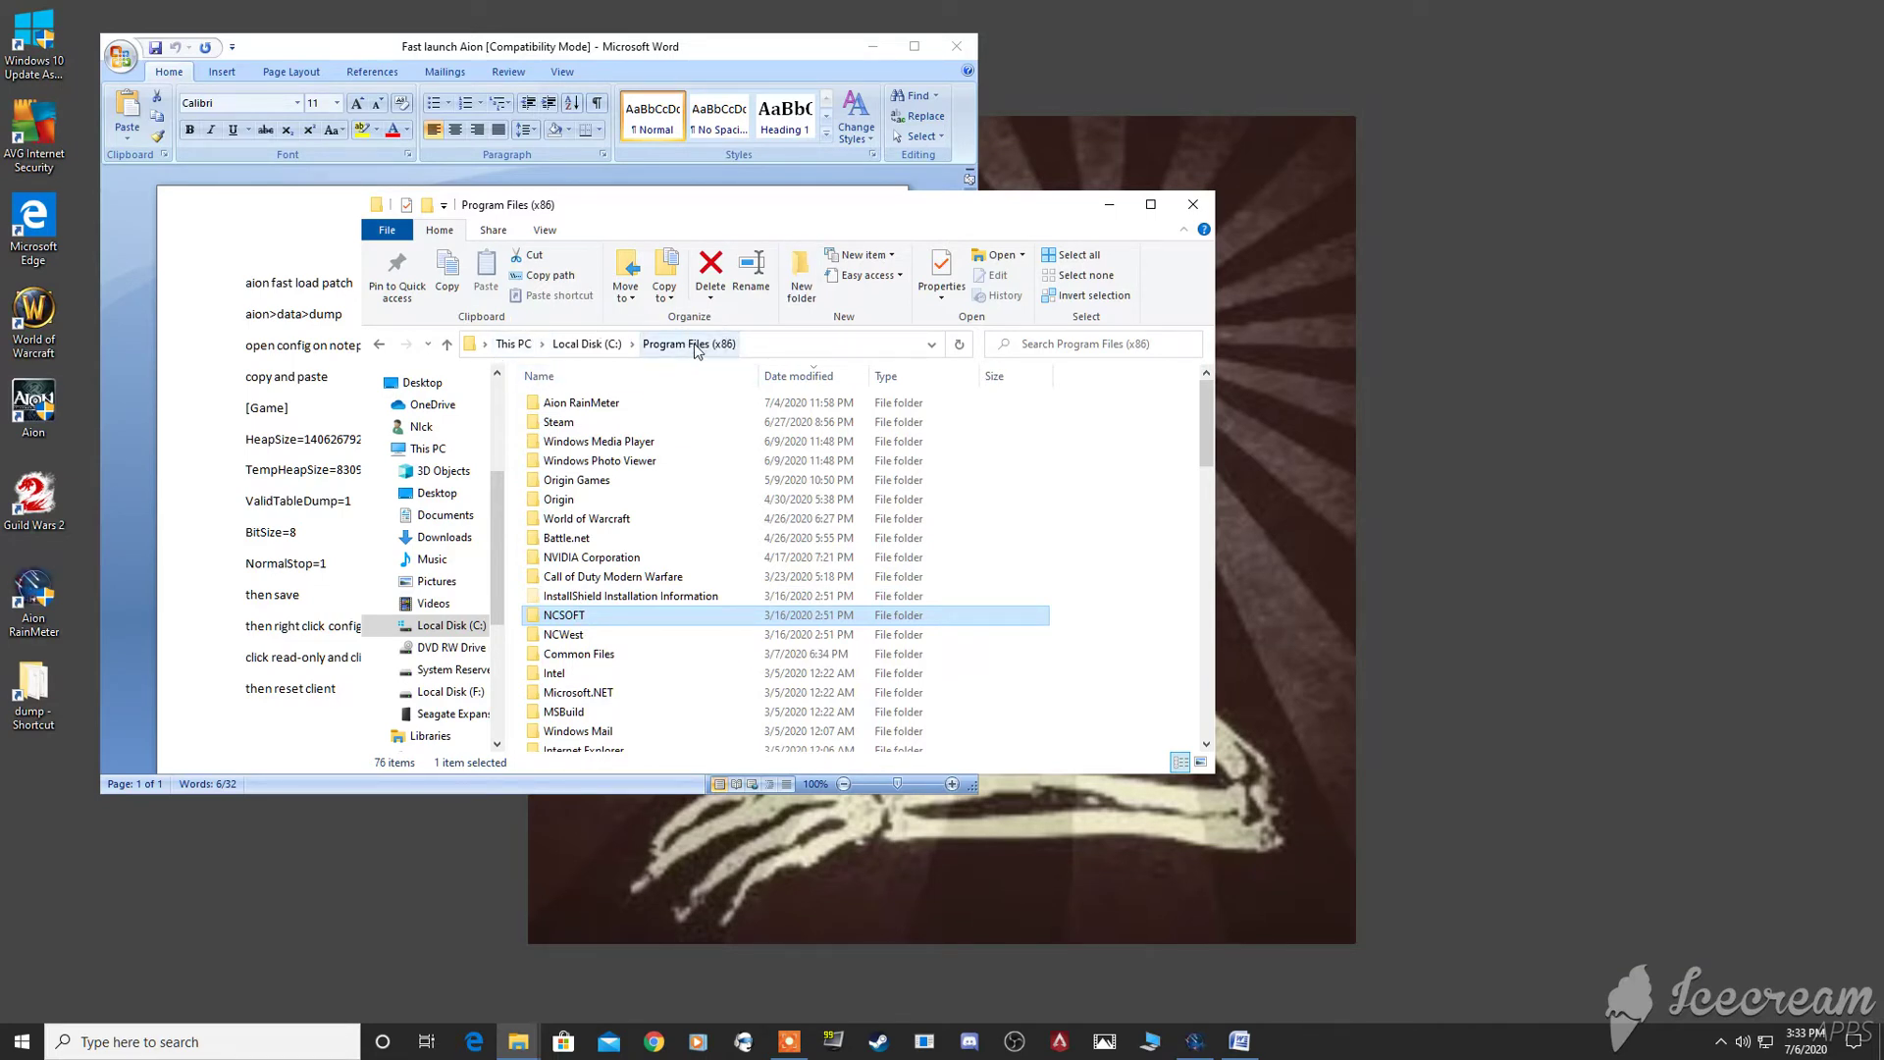
double_click(583, 617)
click(604, 405)
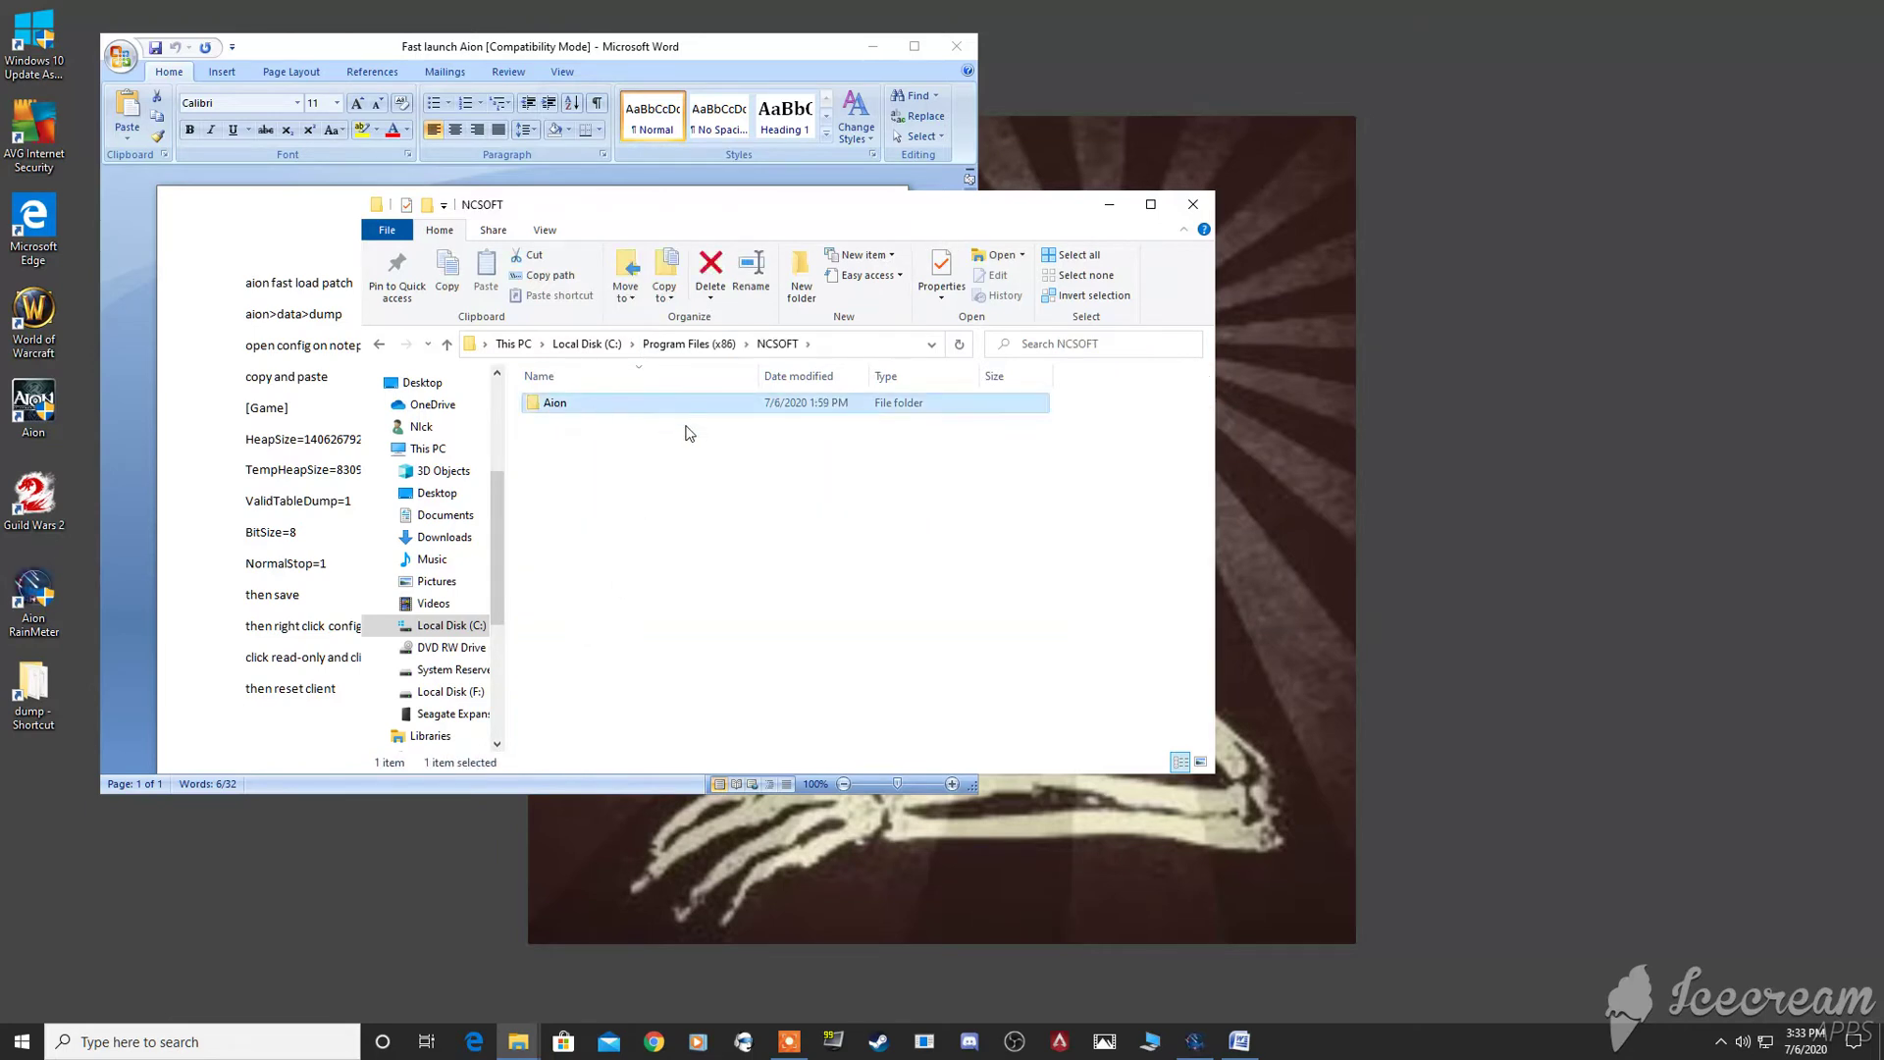
double_click(622, 402)
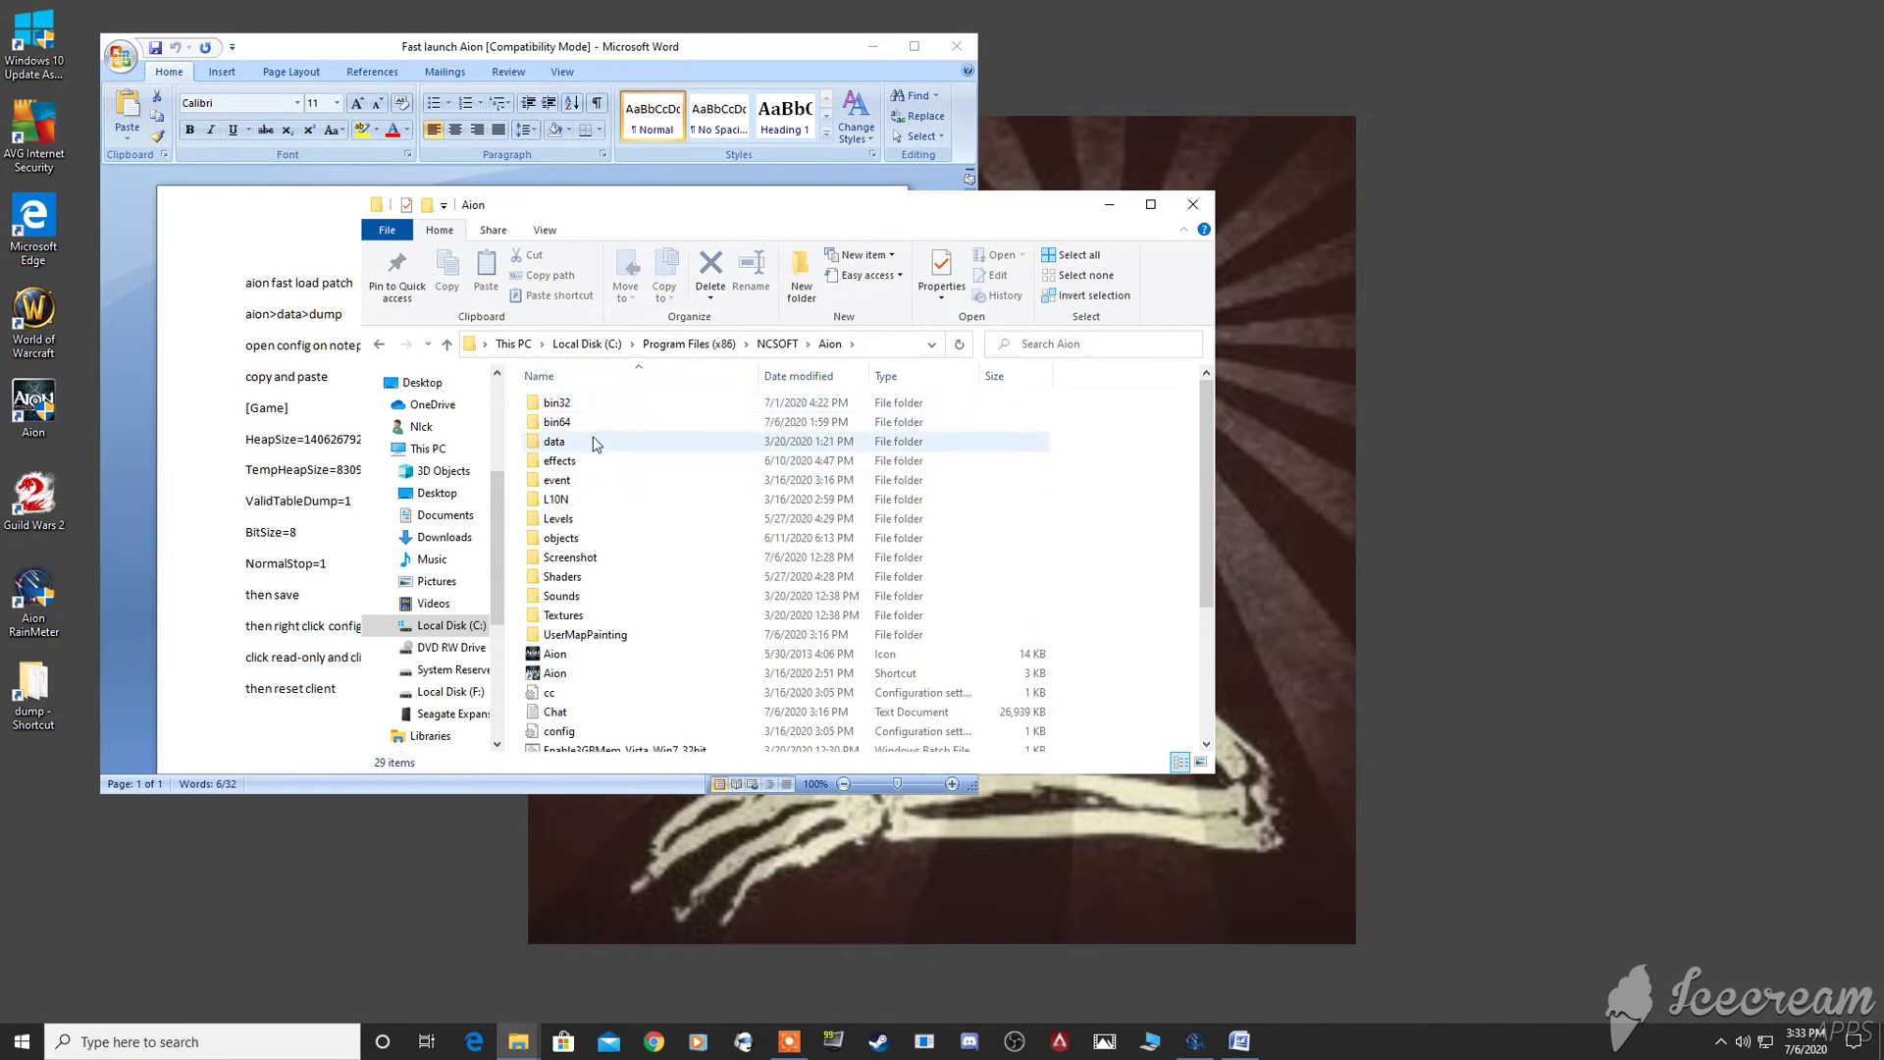
click(562, 444)
double_click(562, 443)
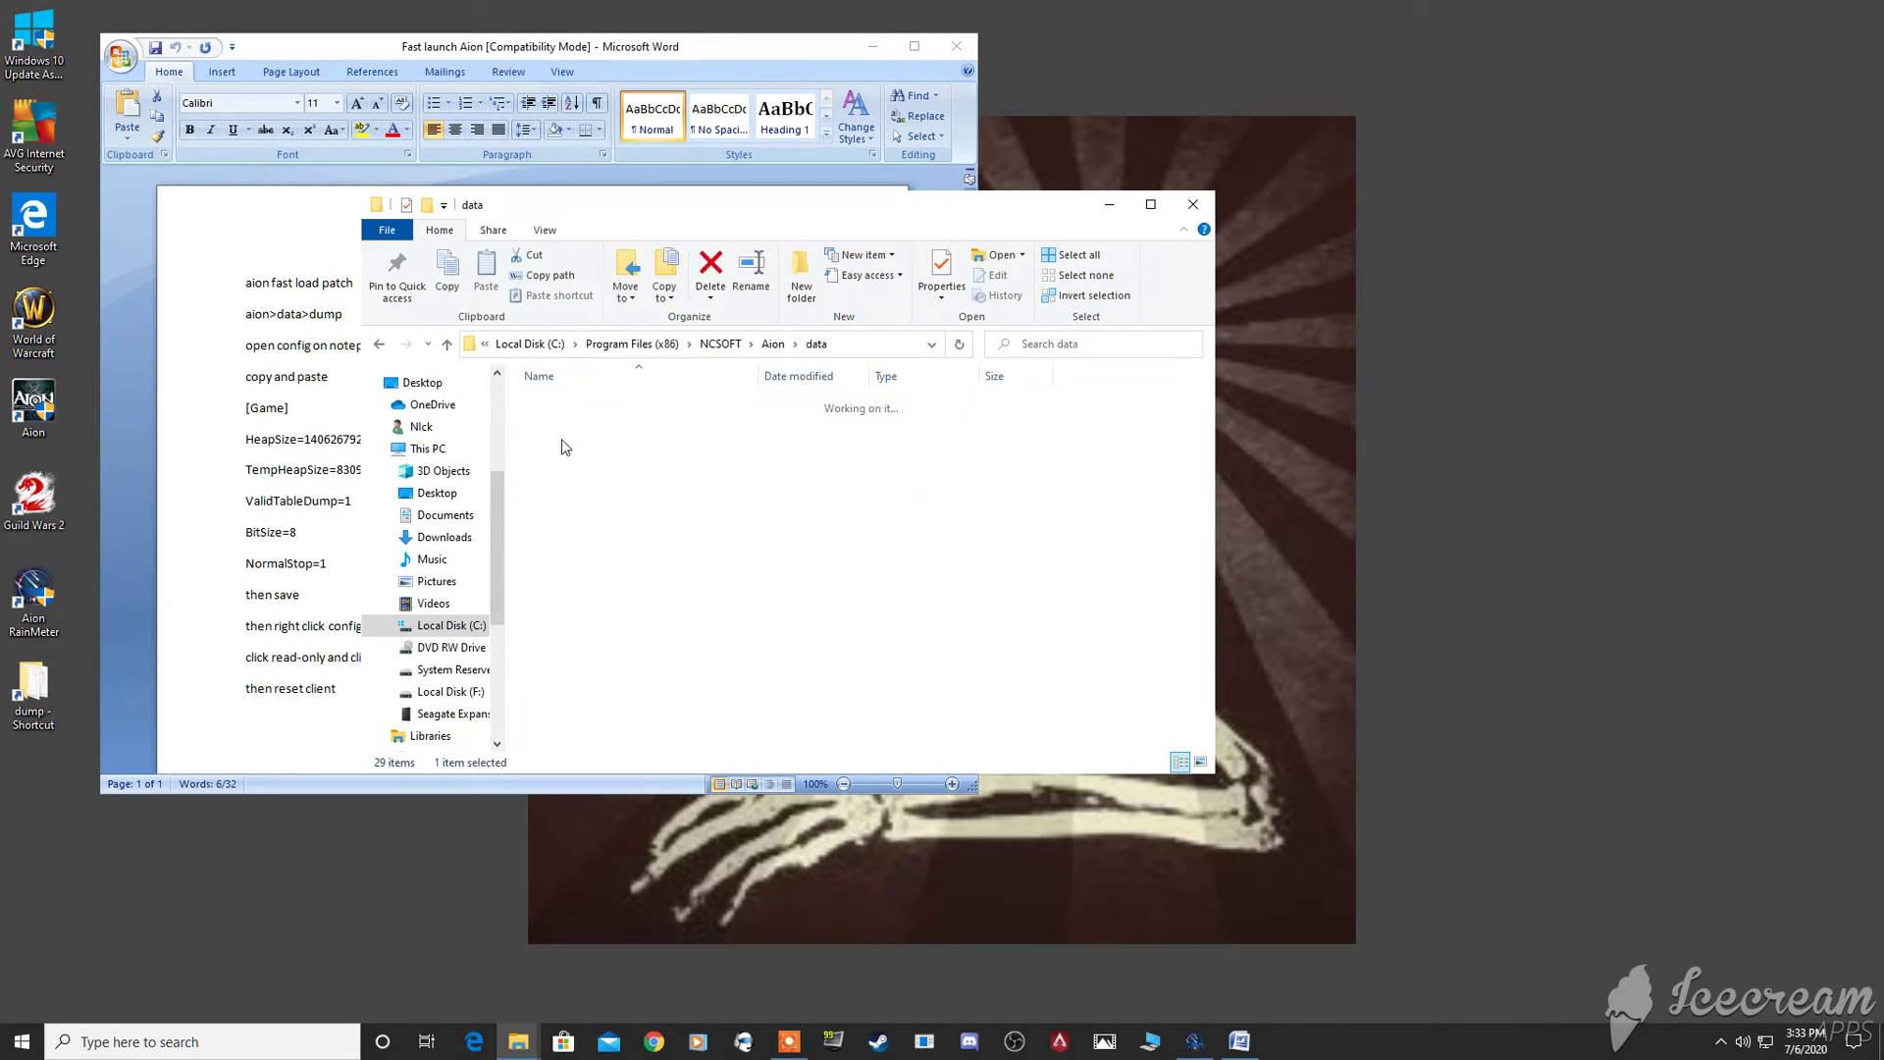
click(567, 566)
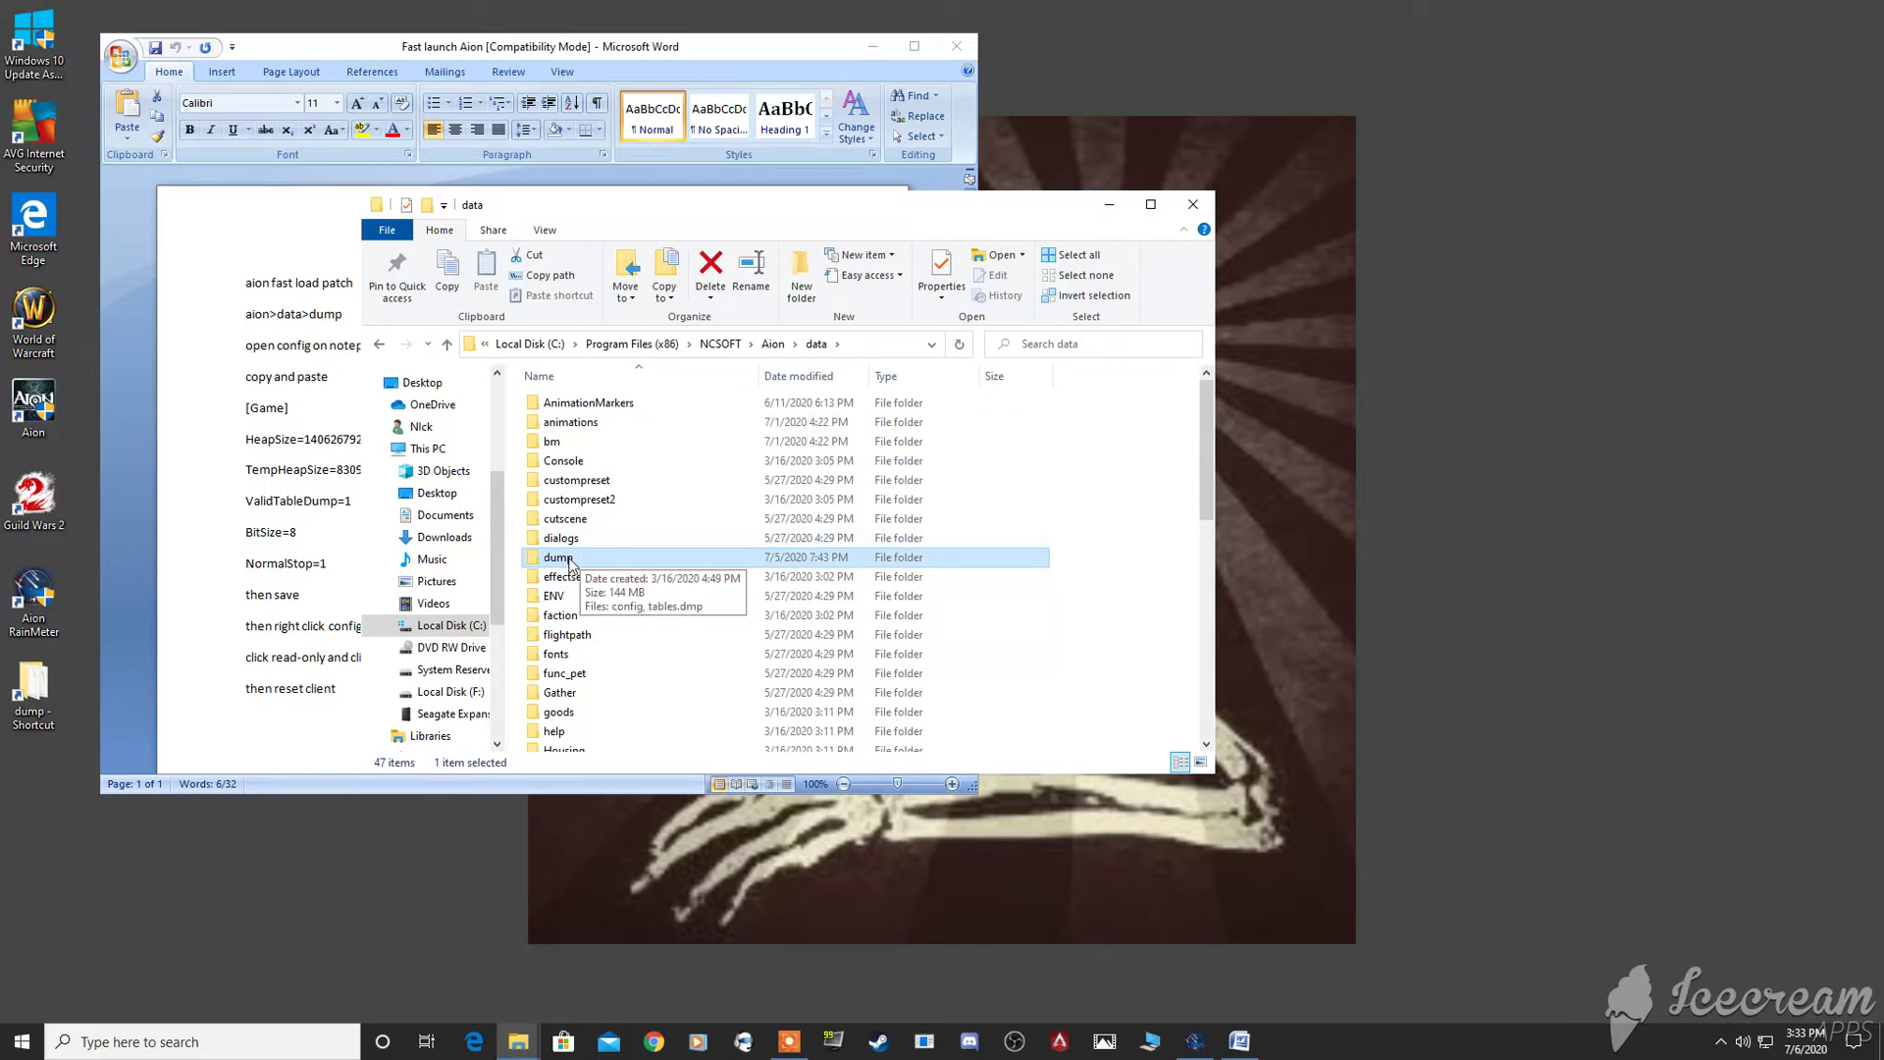
Open the dump folder with the desktop dump shortcut, then close the extra window.
right_click(570, 566)
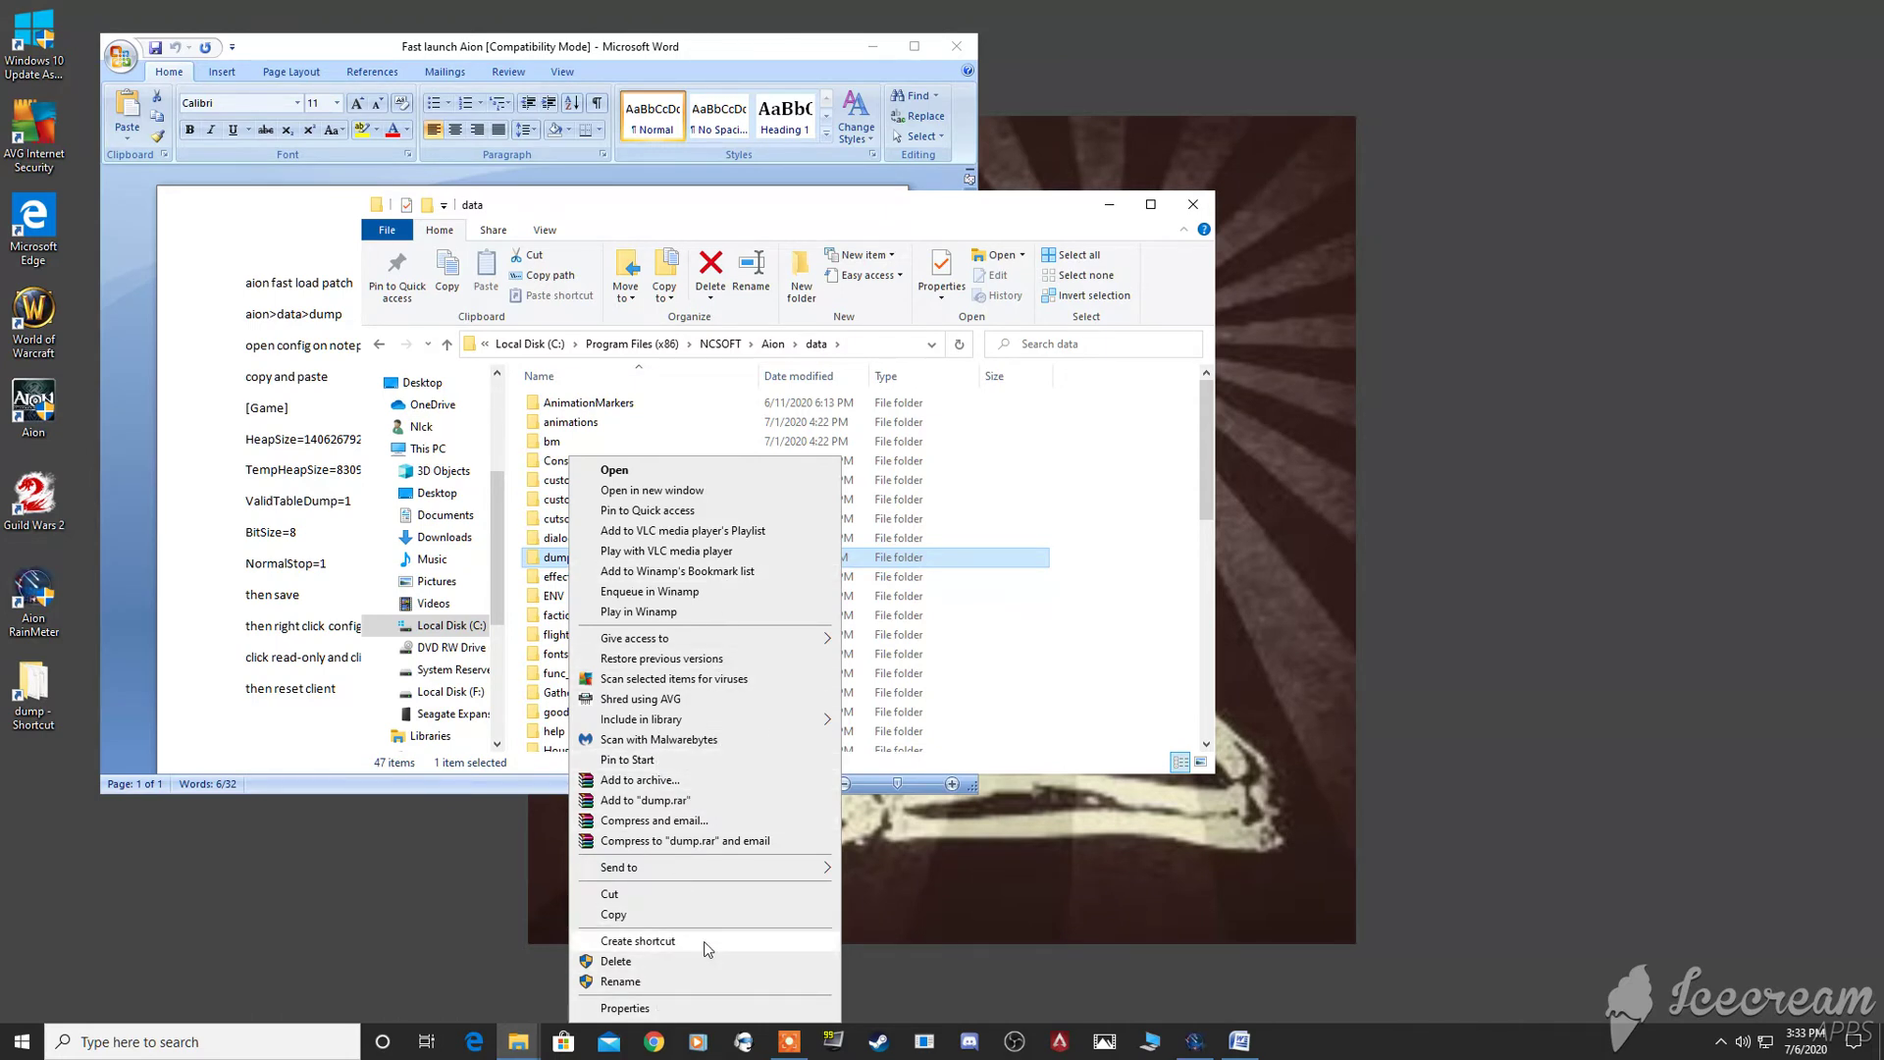
click(373, 919)
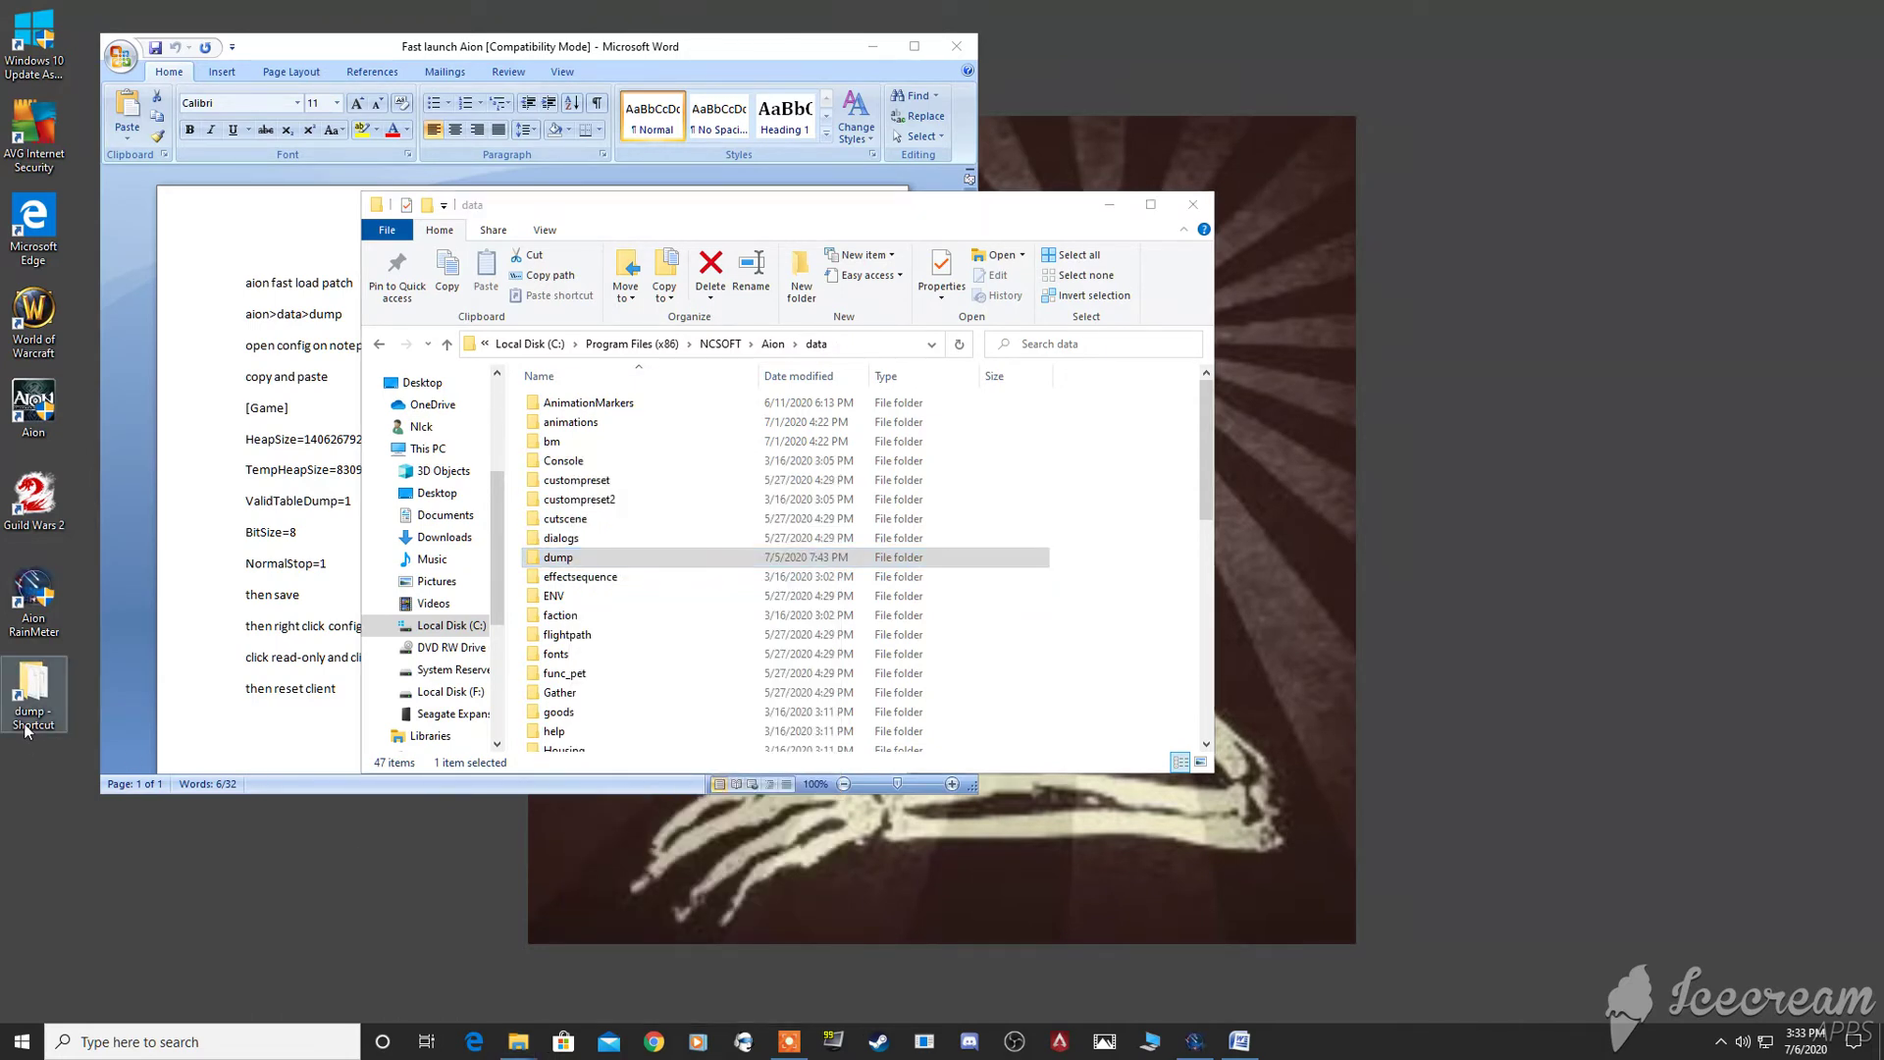
double_click(67, 686)
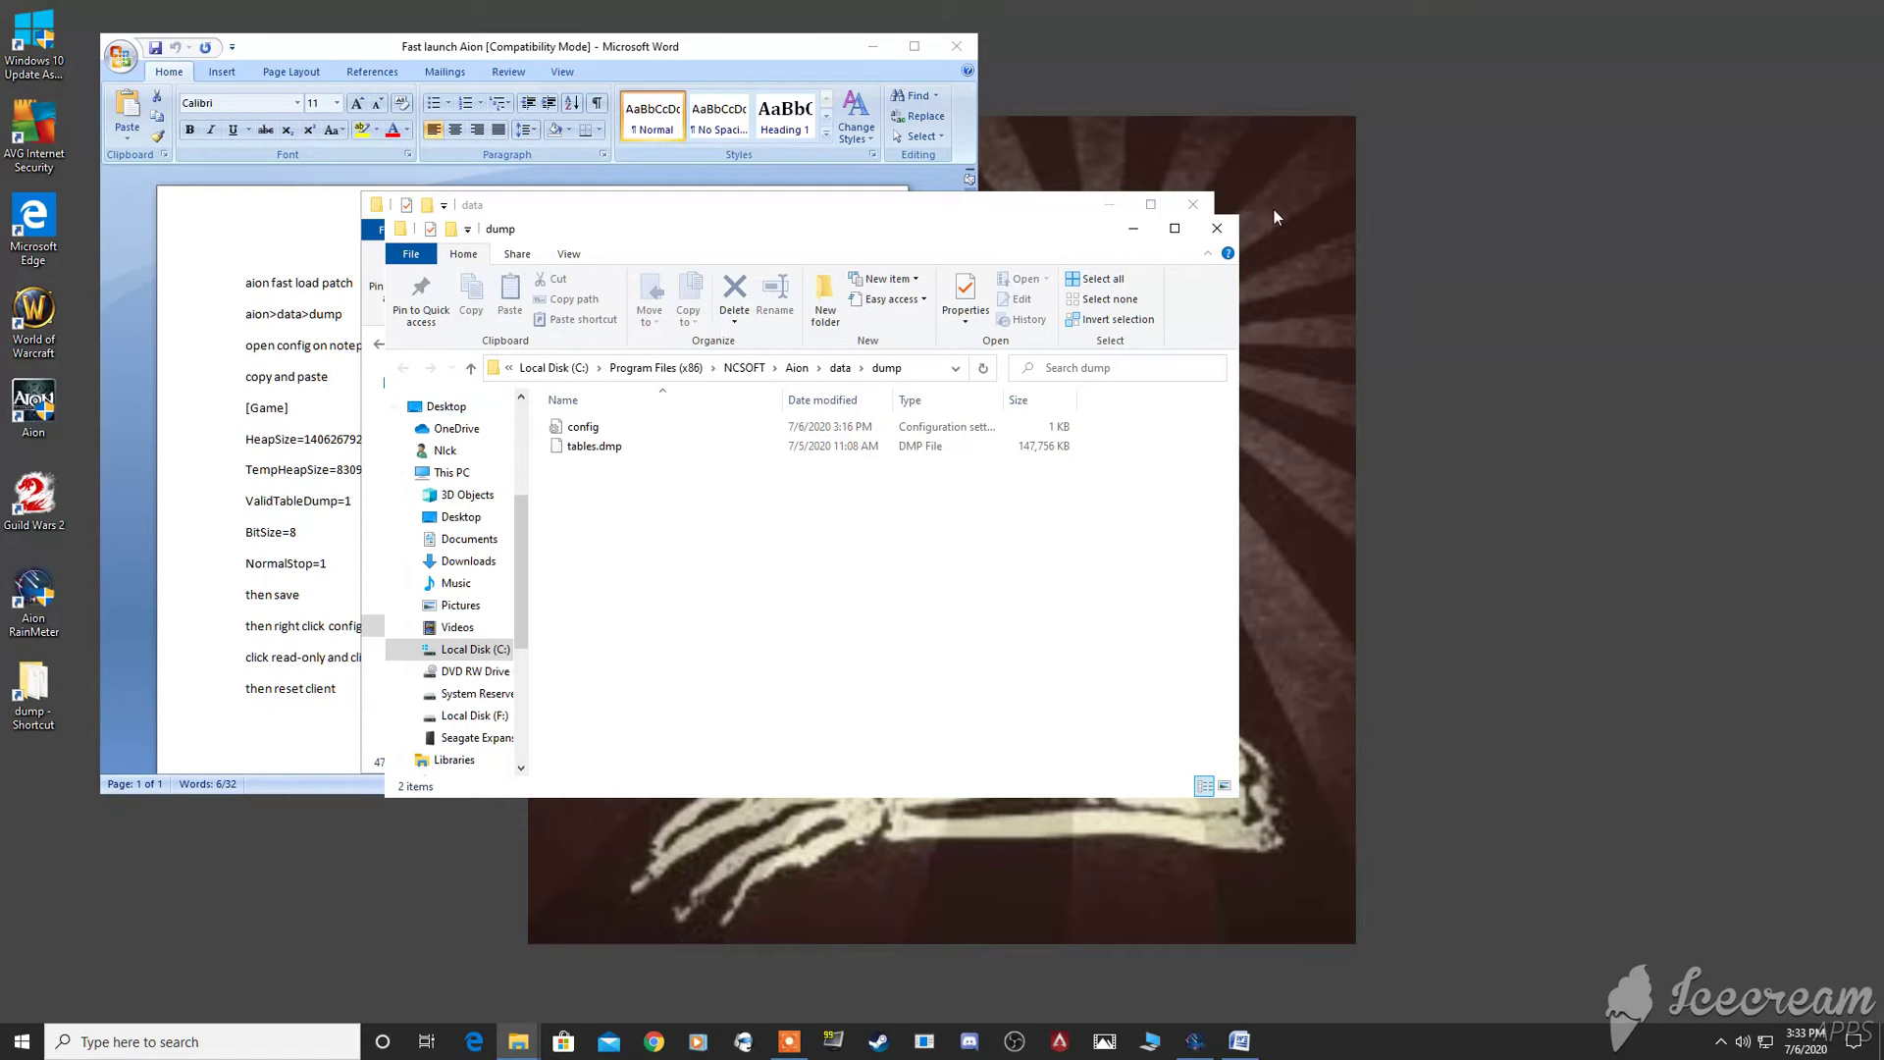
click(1215, 226)
double_click(635, 552)
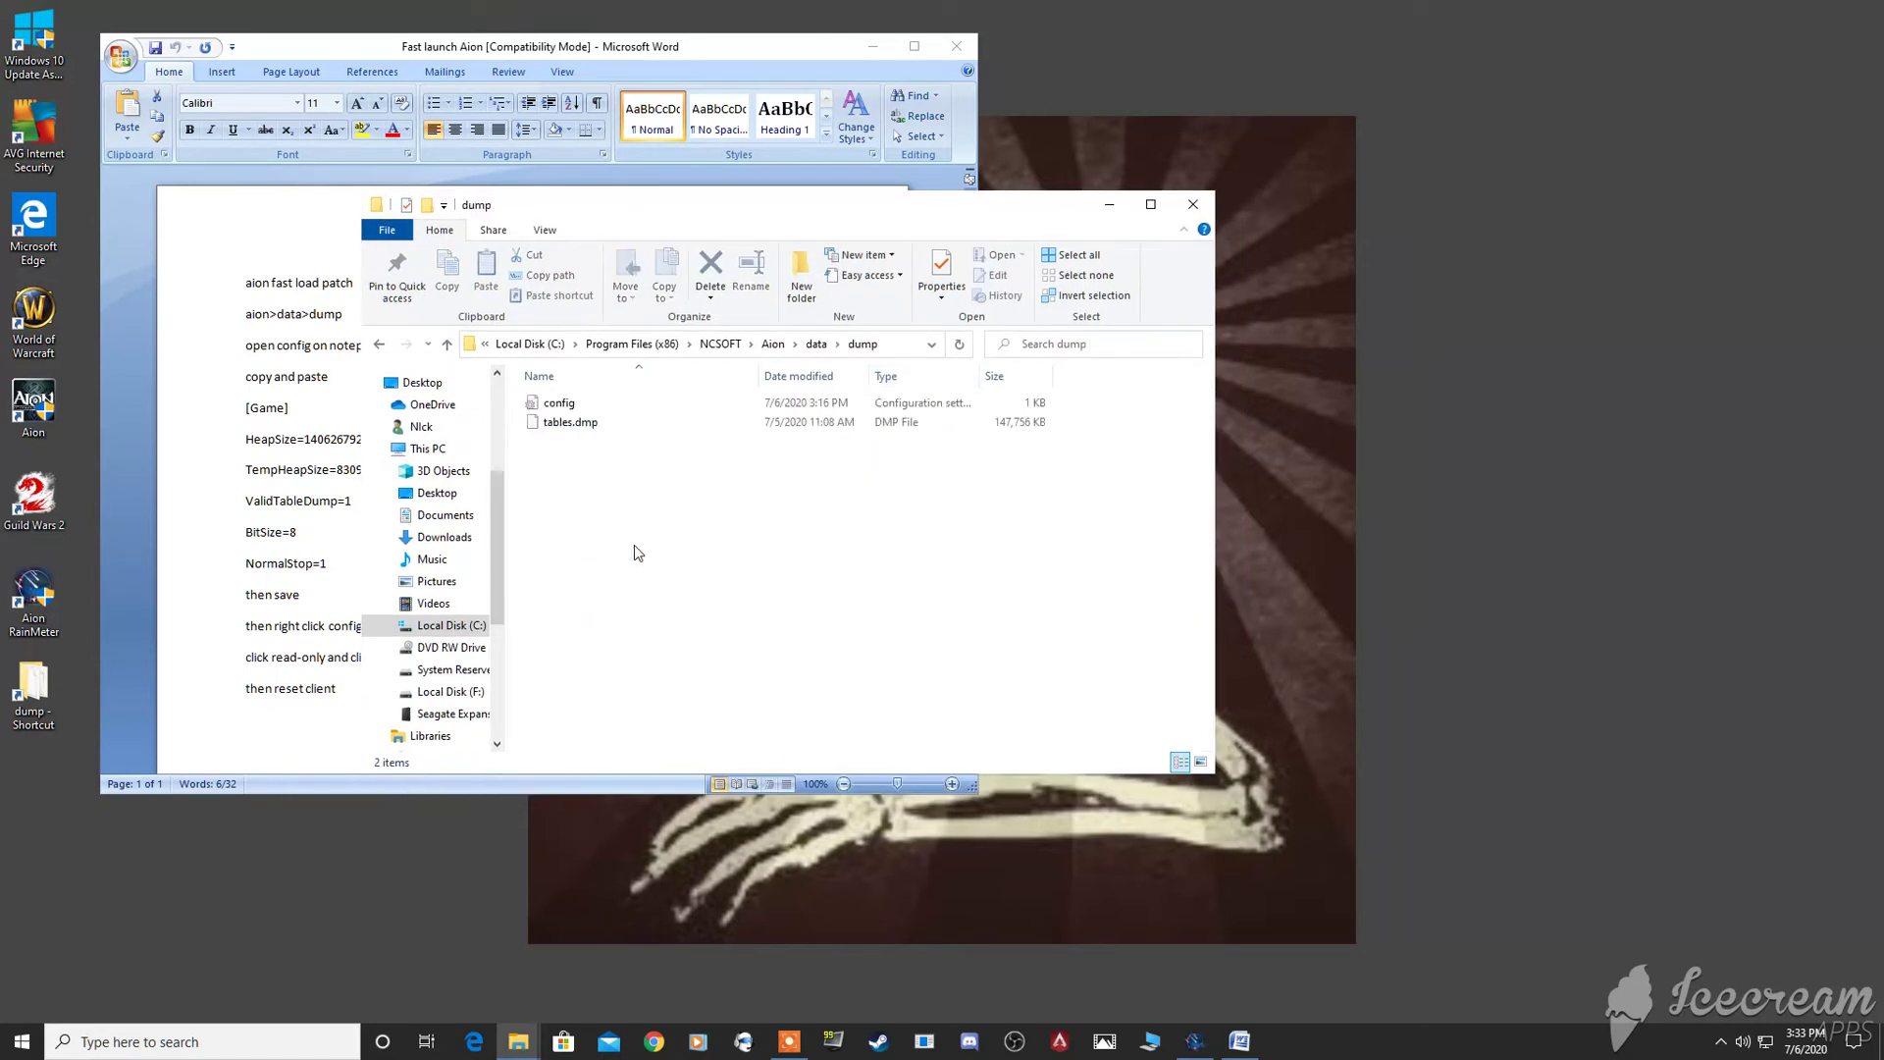
click(591, 403)
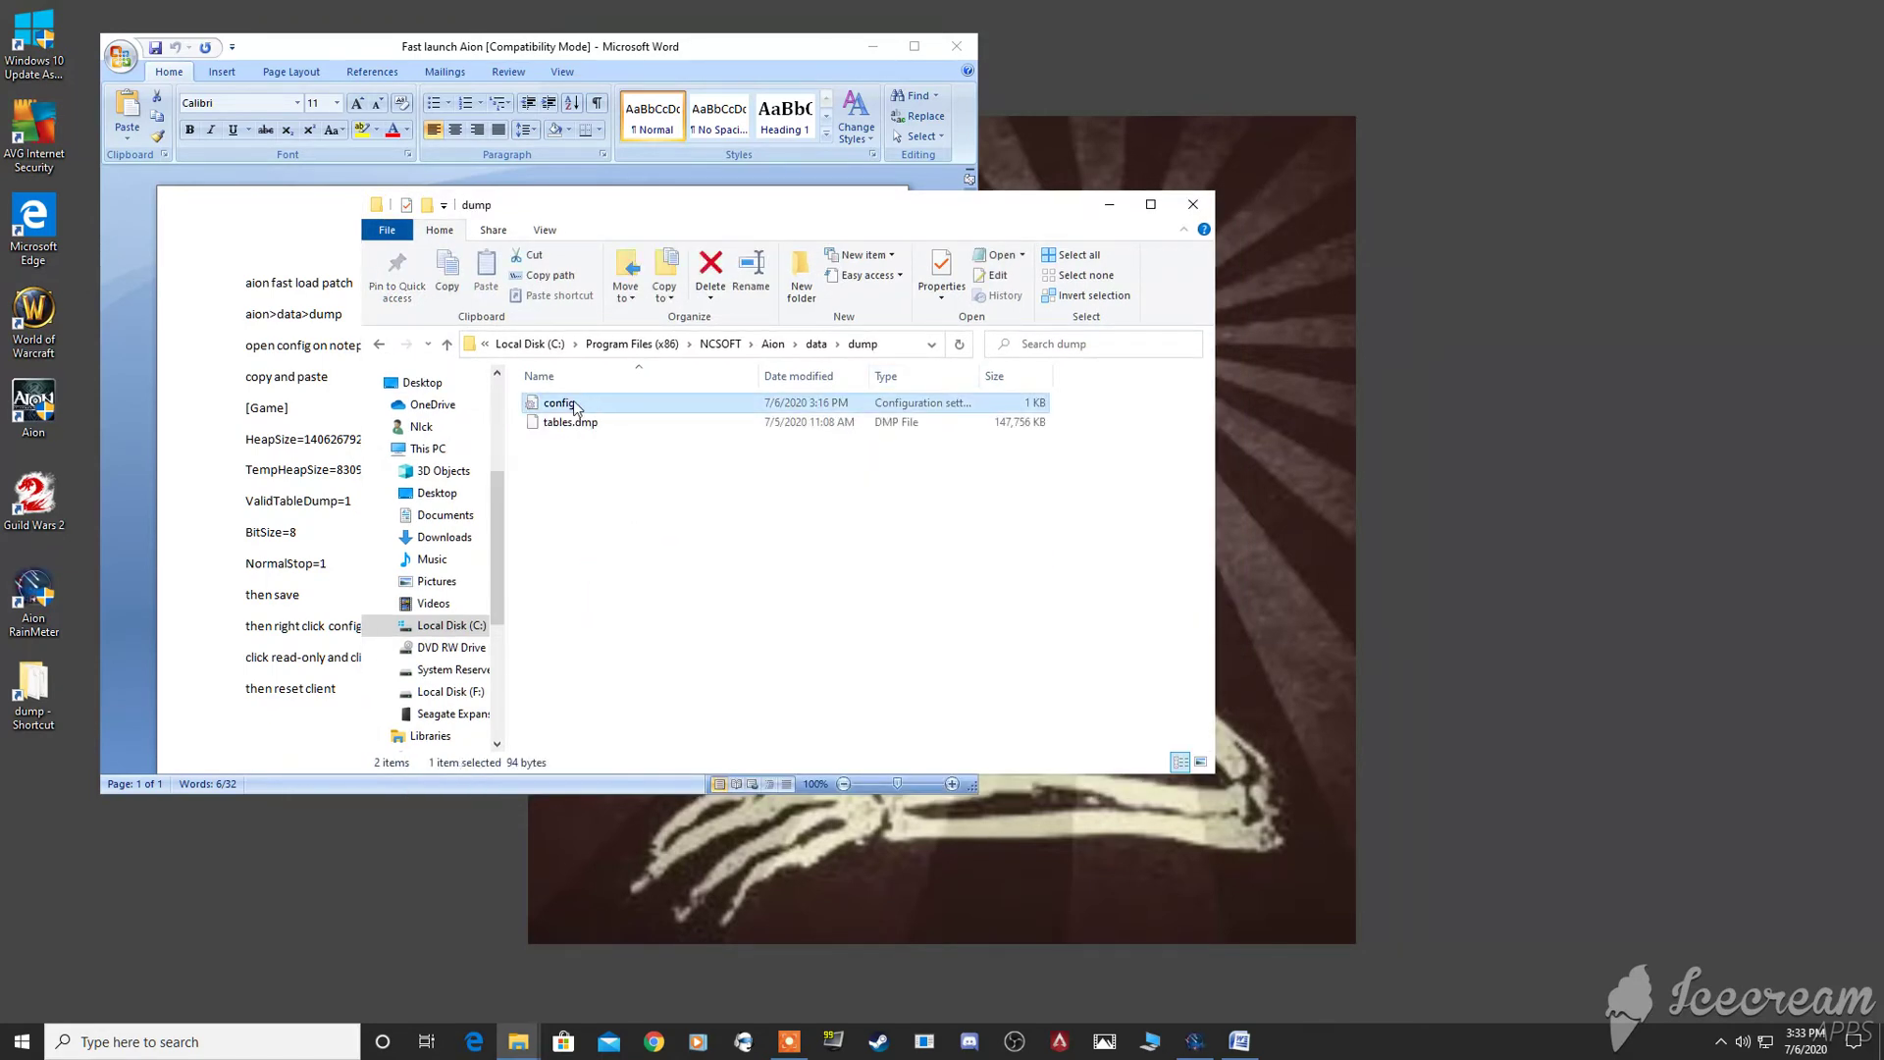
right_click(574, 402)
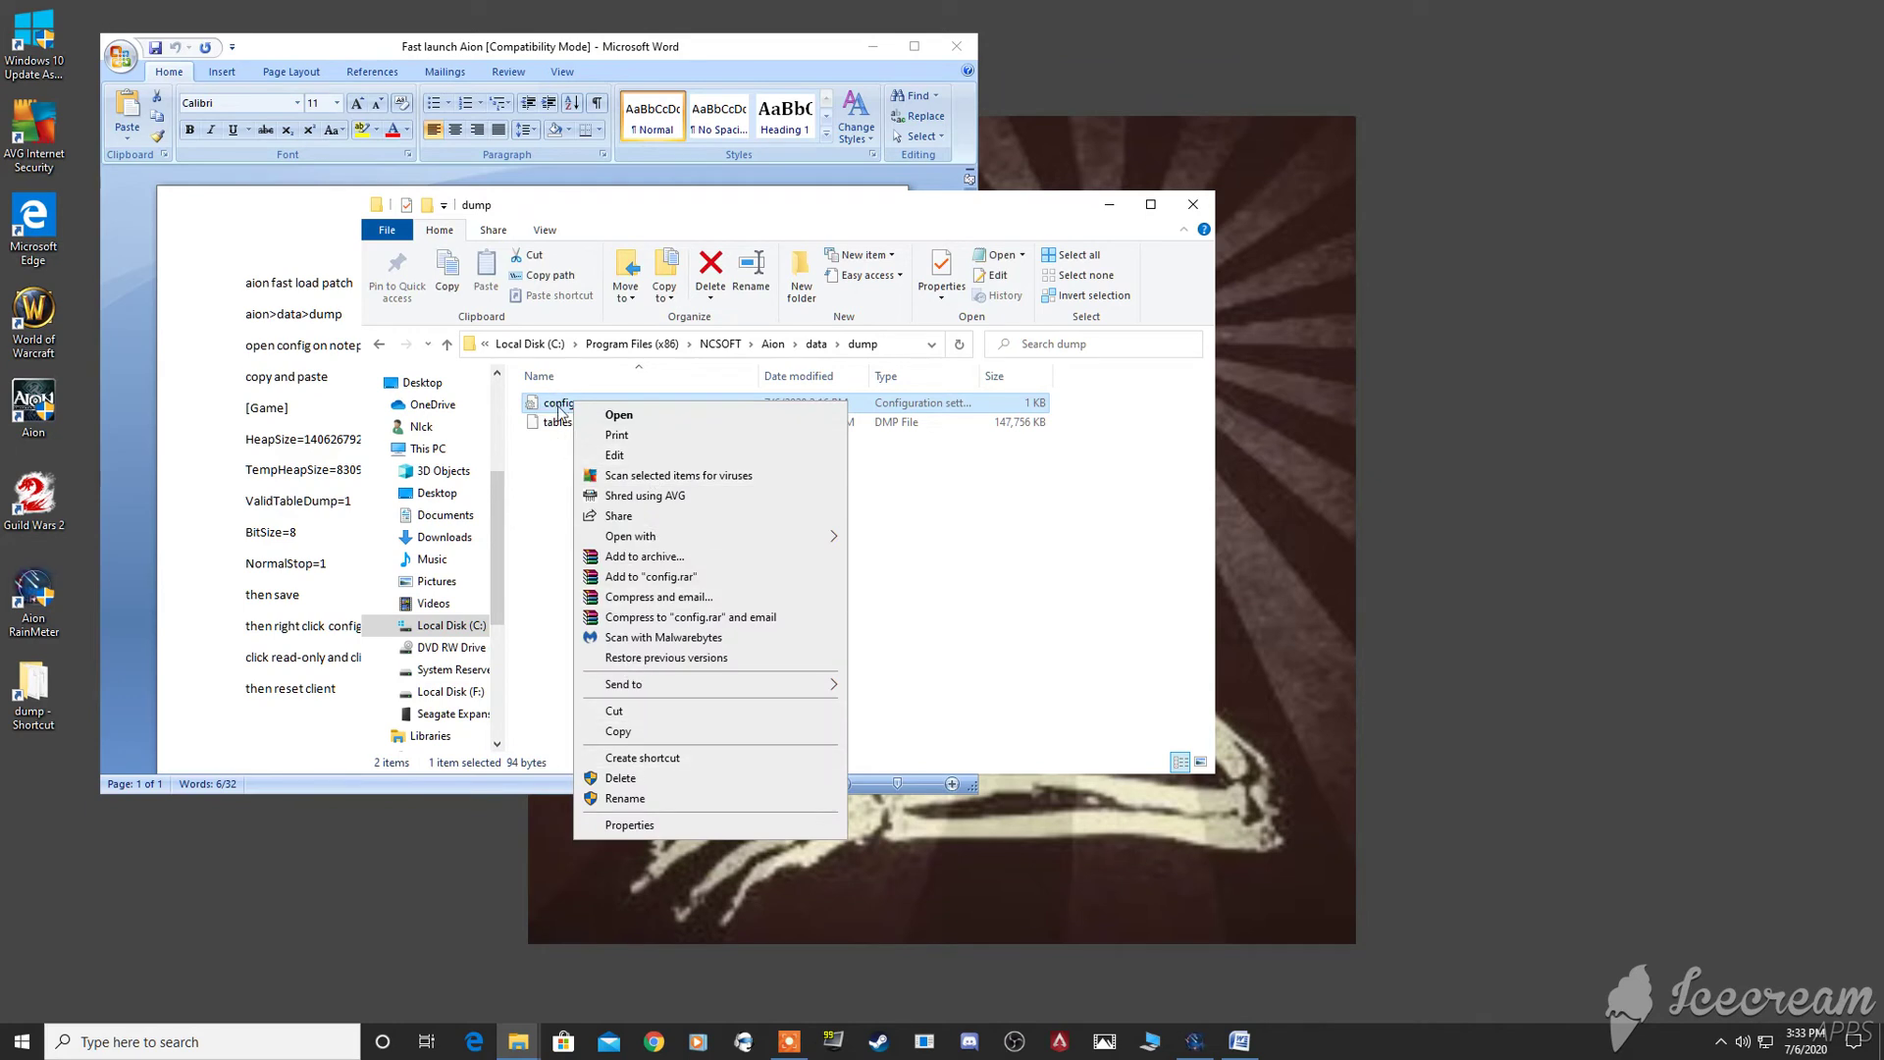
click(630, 826)
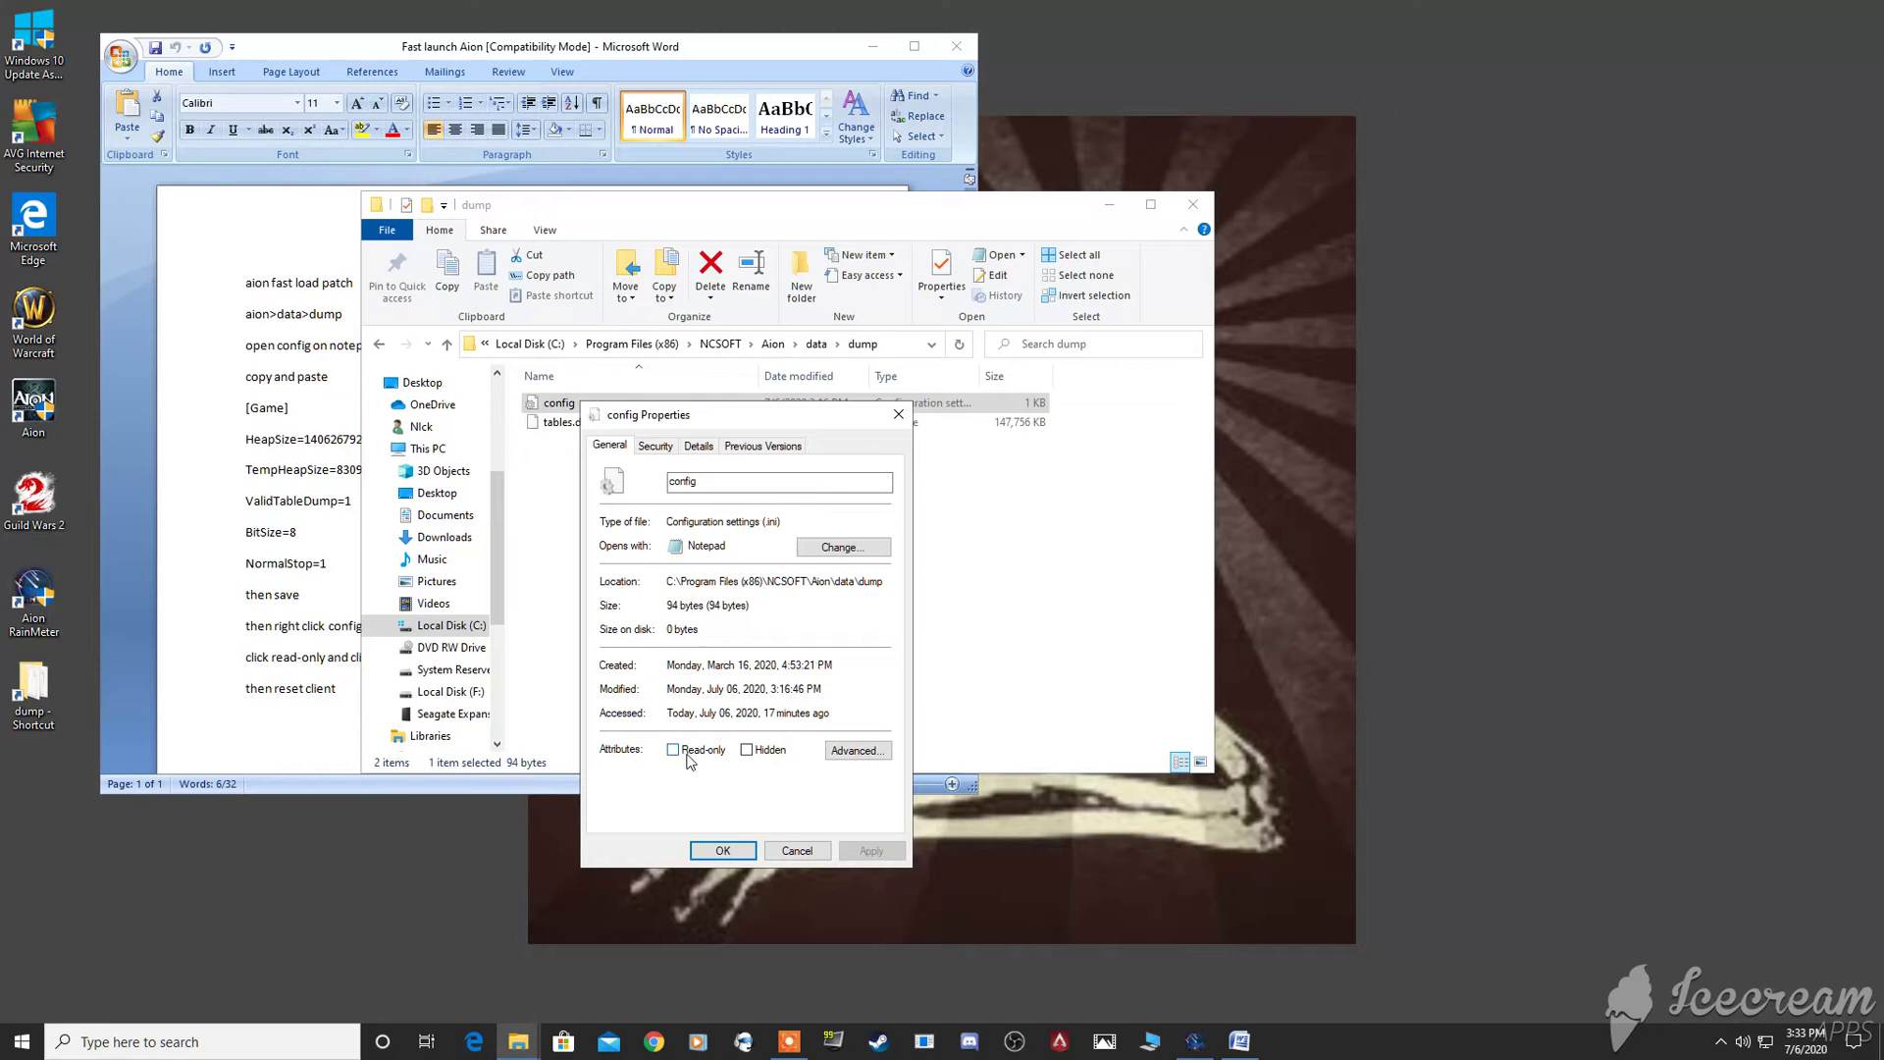
click(655, 445)
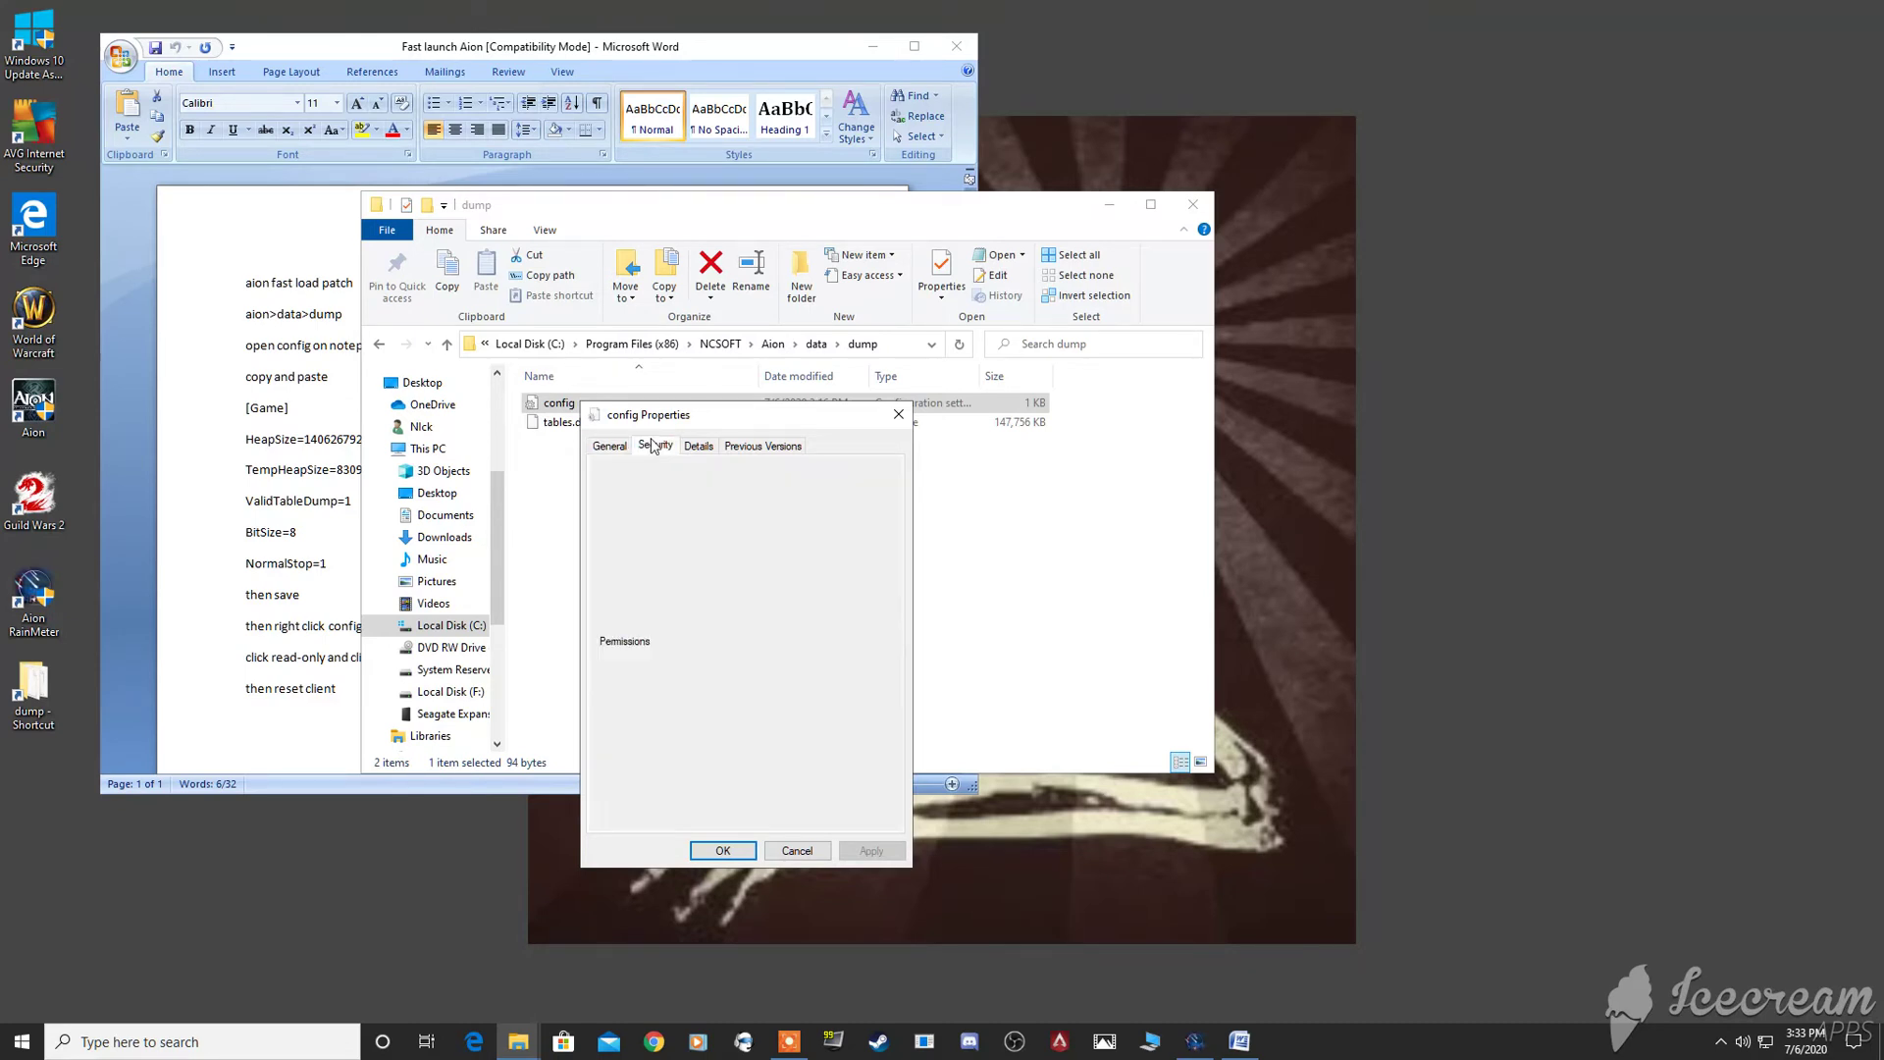
click(610, 445)
click(725, 850)
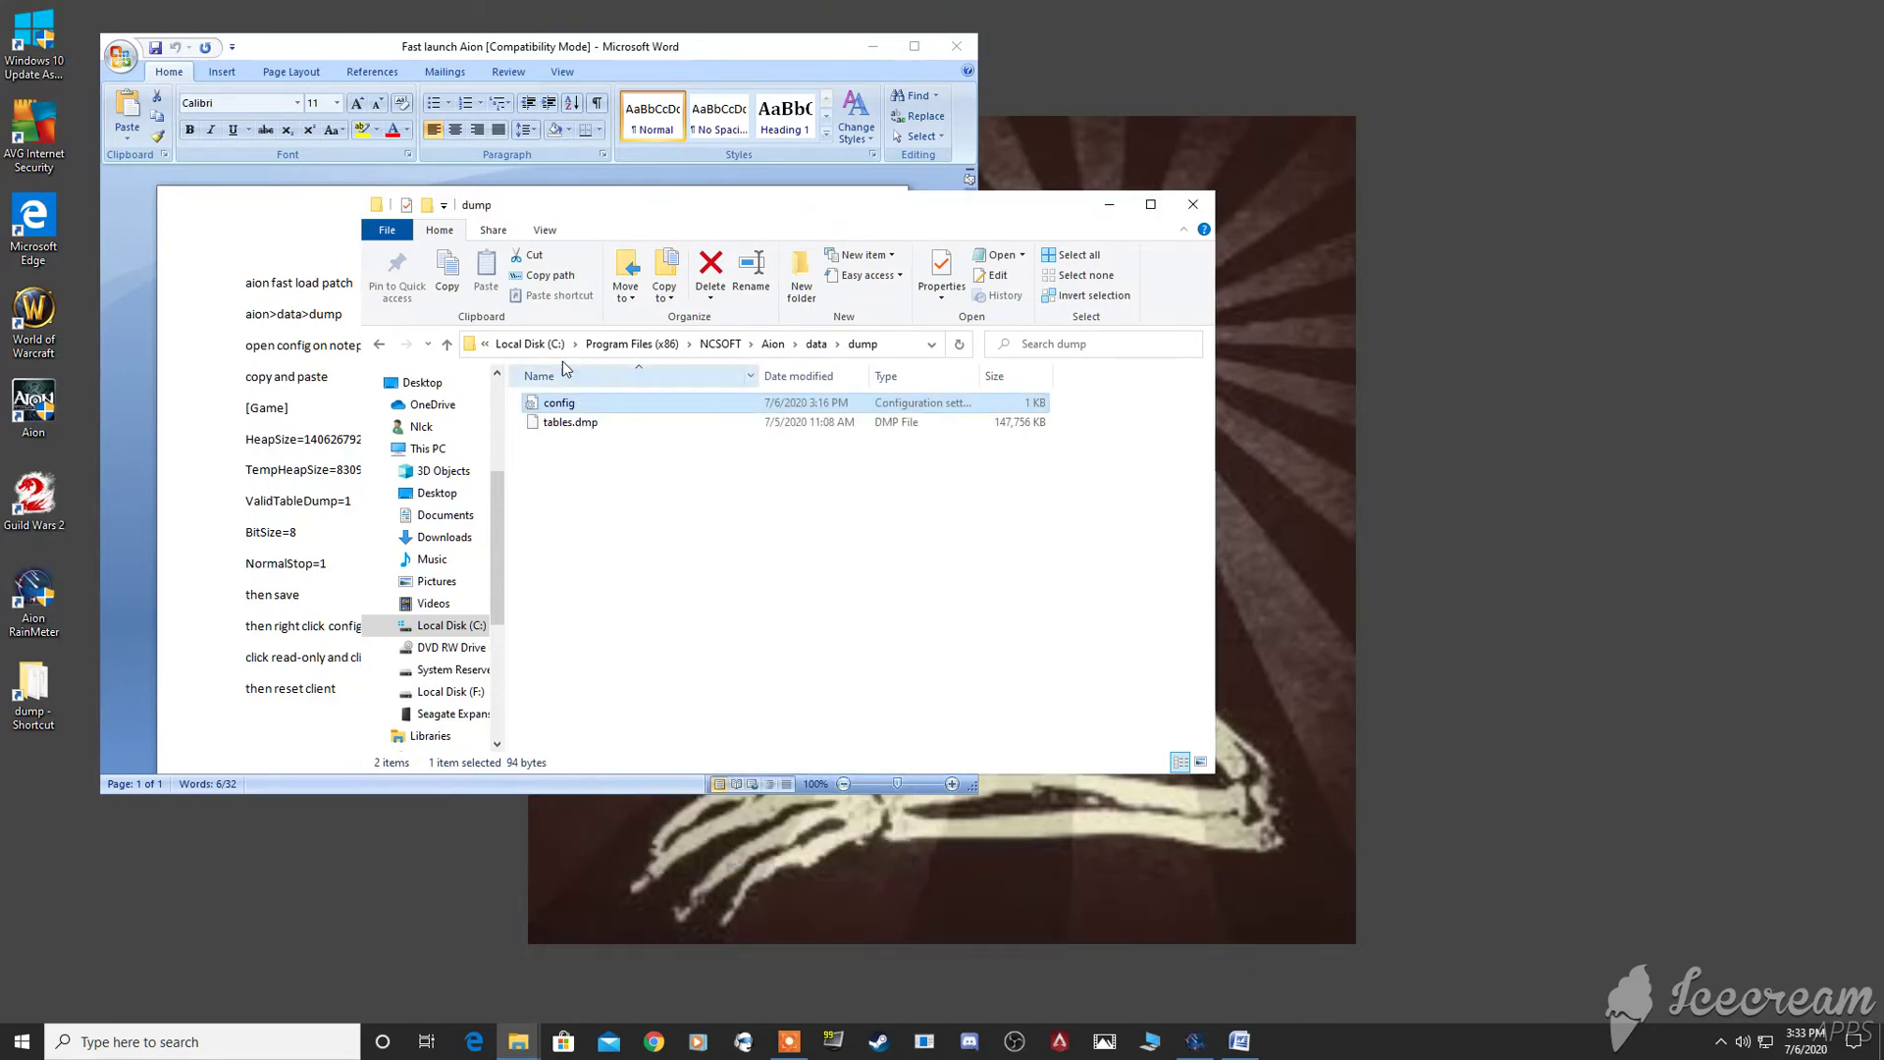
right_click(569, 406)
click(555, 405)
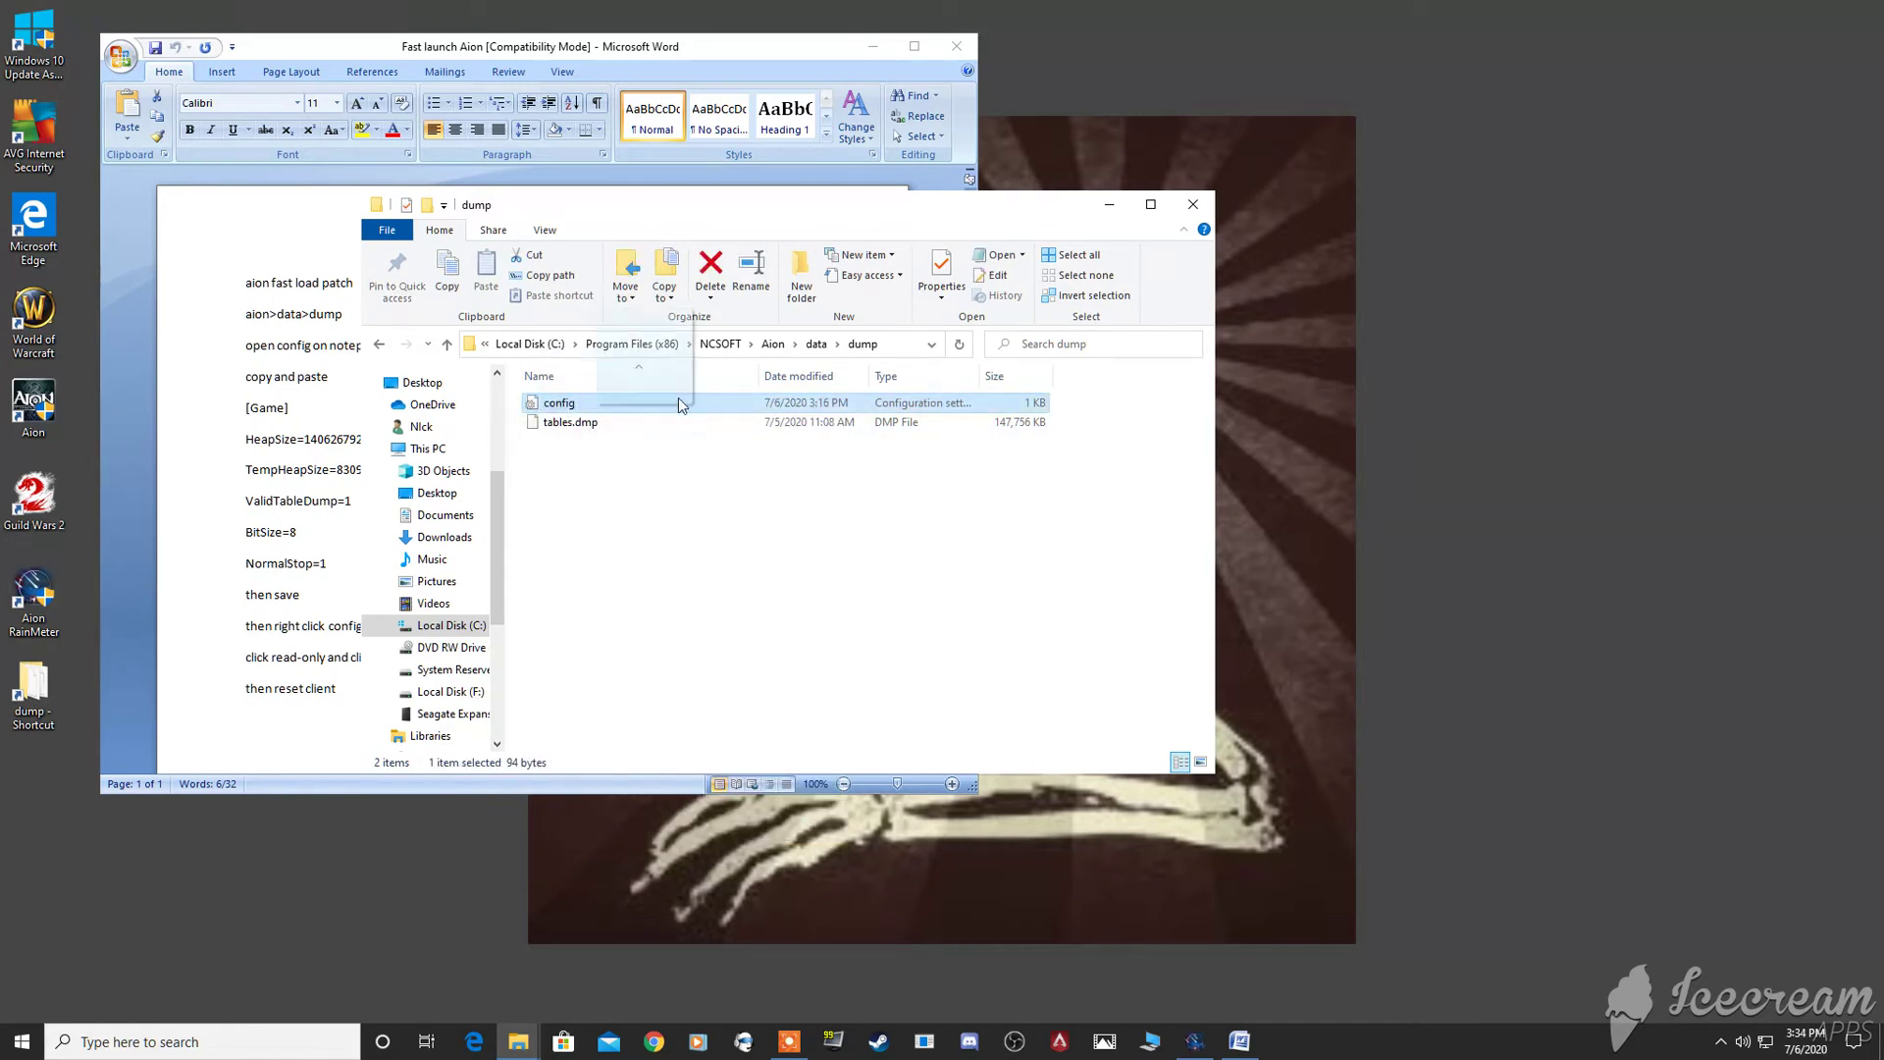
Move config from the dump folder to the desktop, granting administrator access, and reposition its icon.
drag(555, 403, 1406, 508)
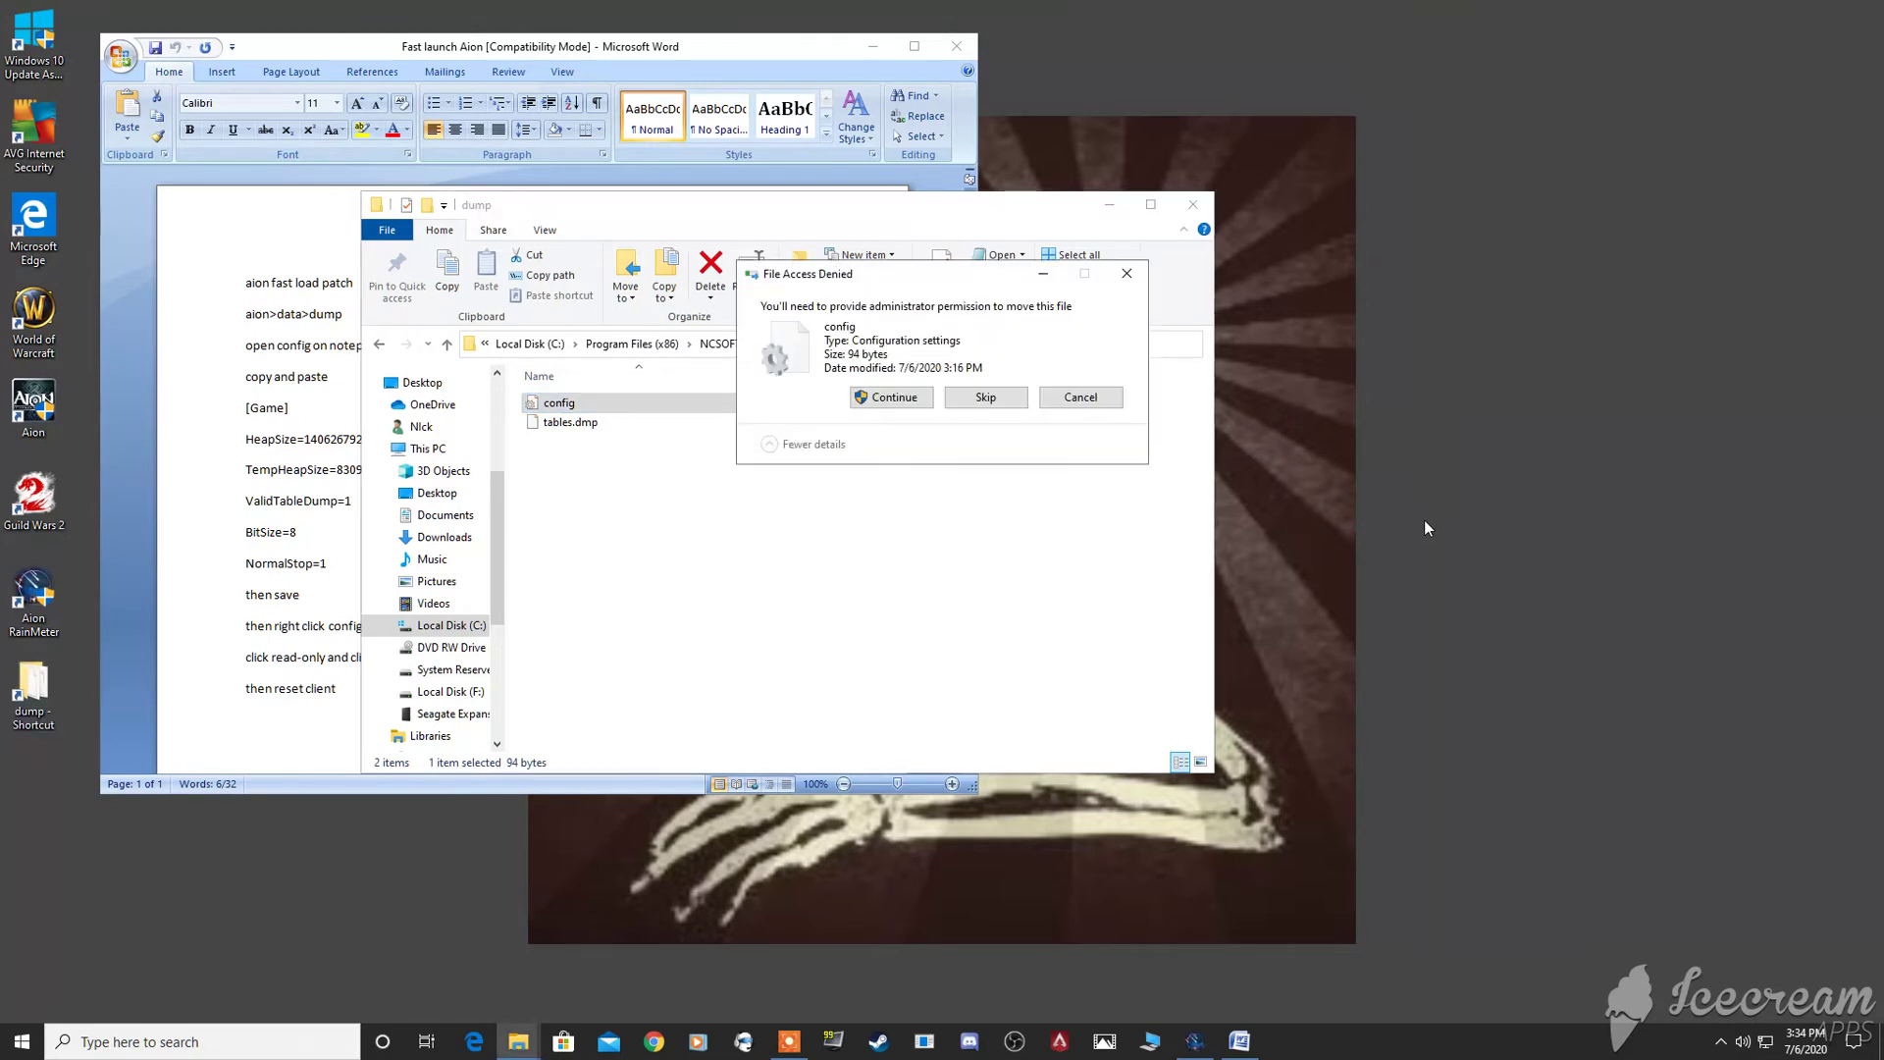
click(898, 398)
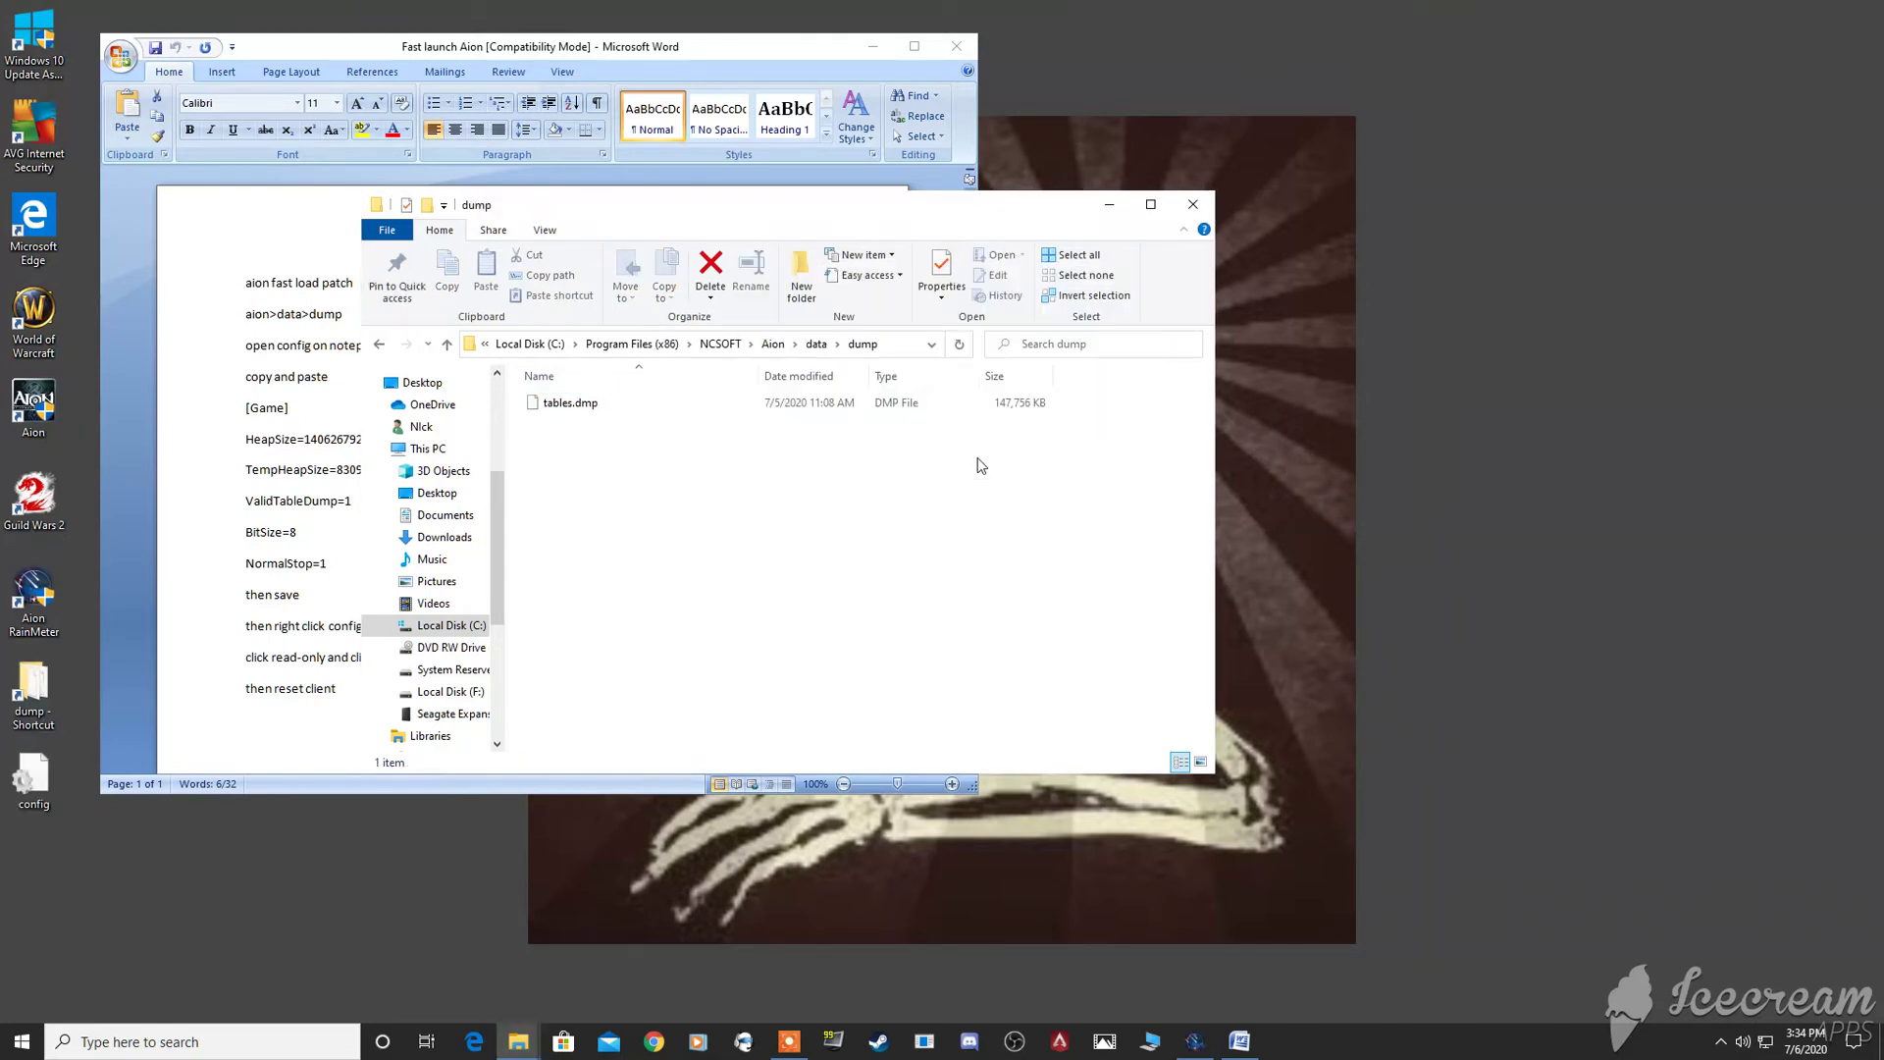
click(61, 802)
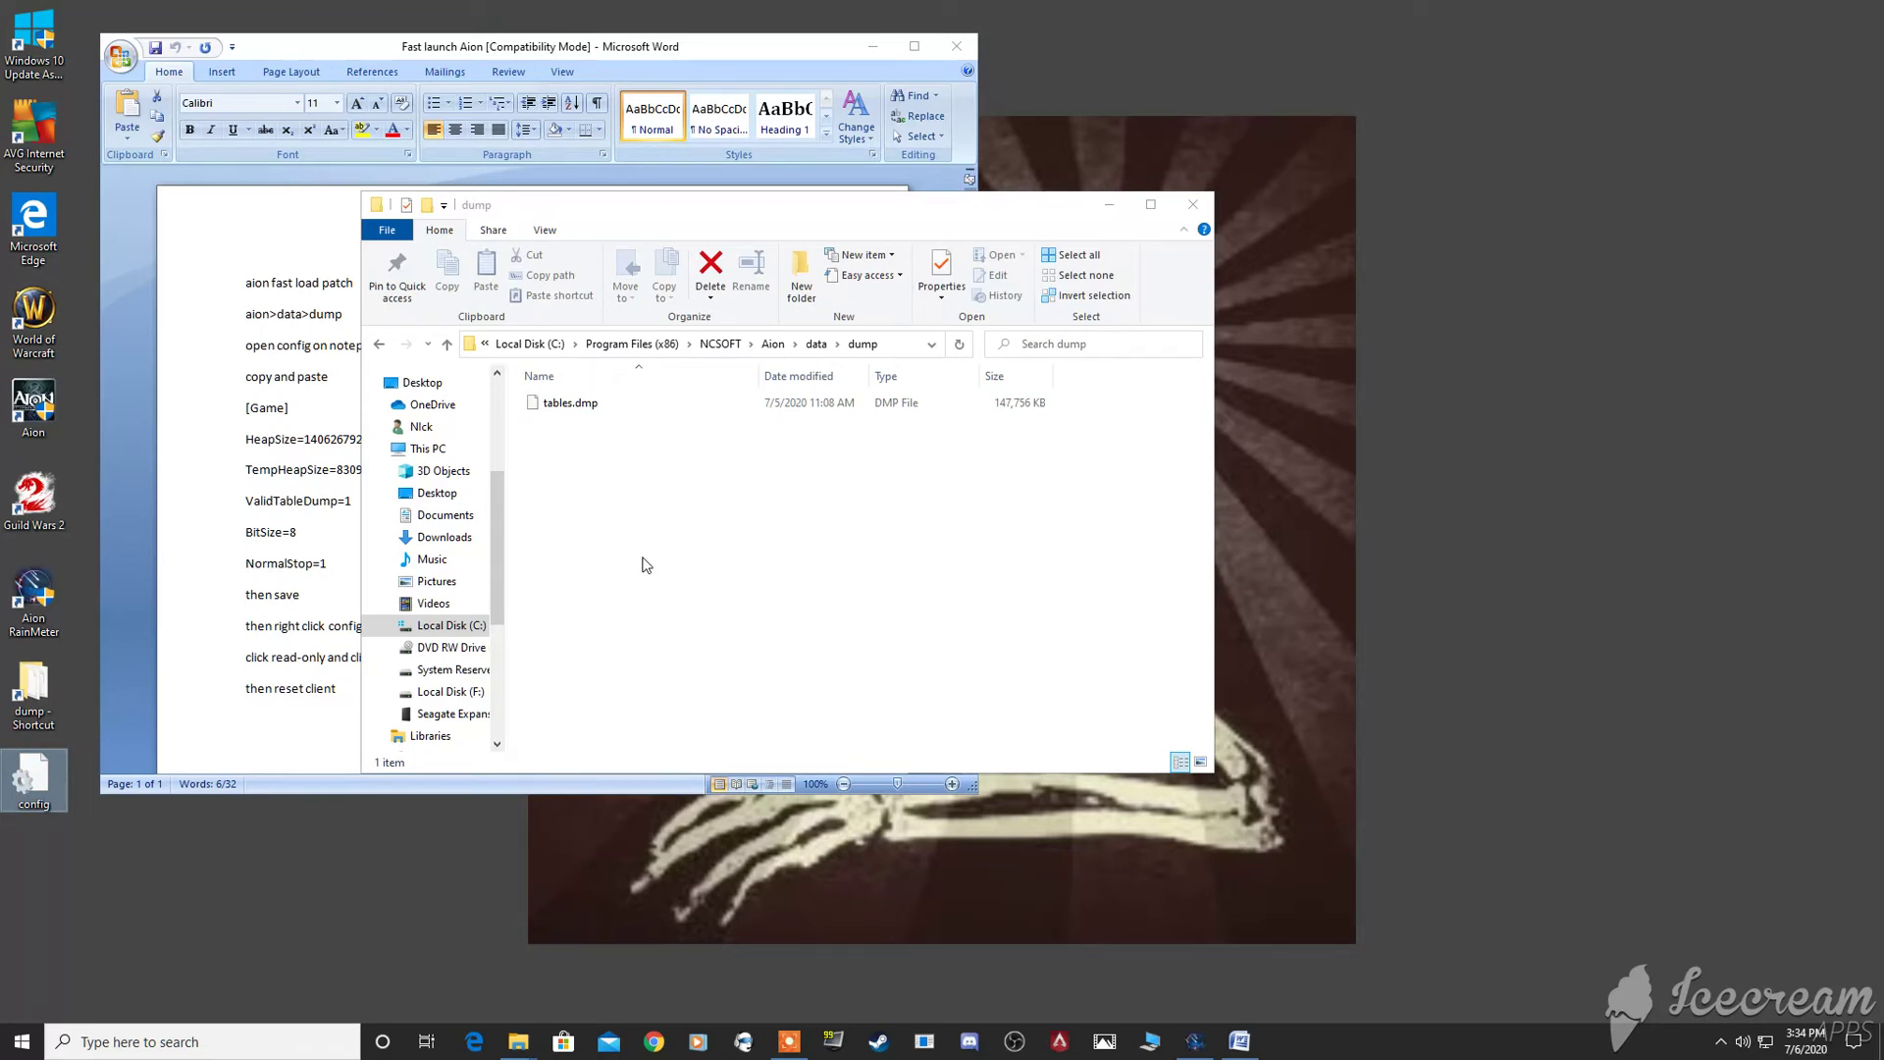
click(789, 549)
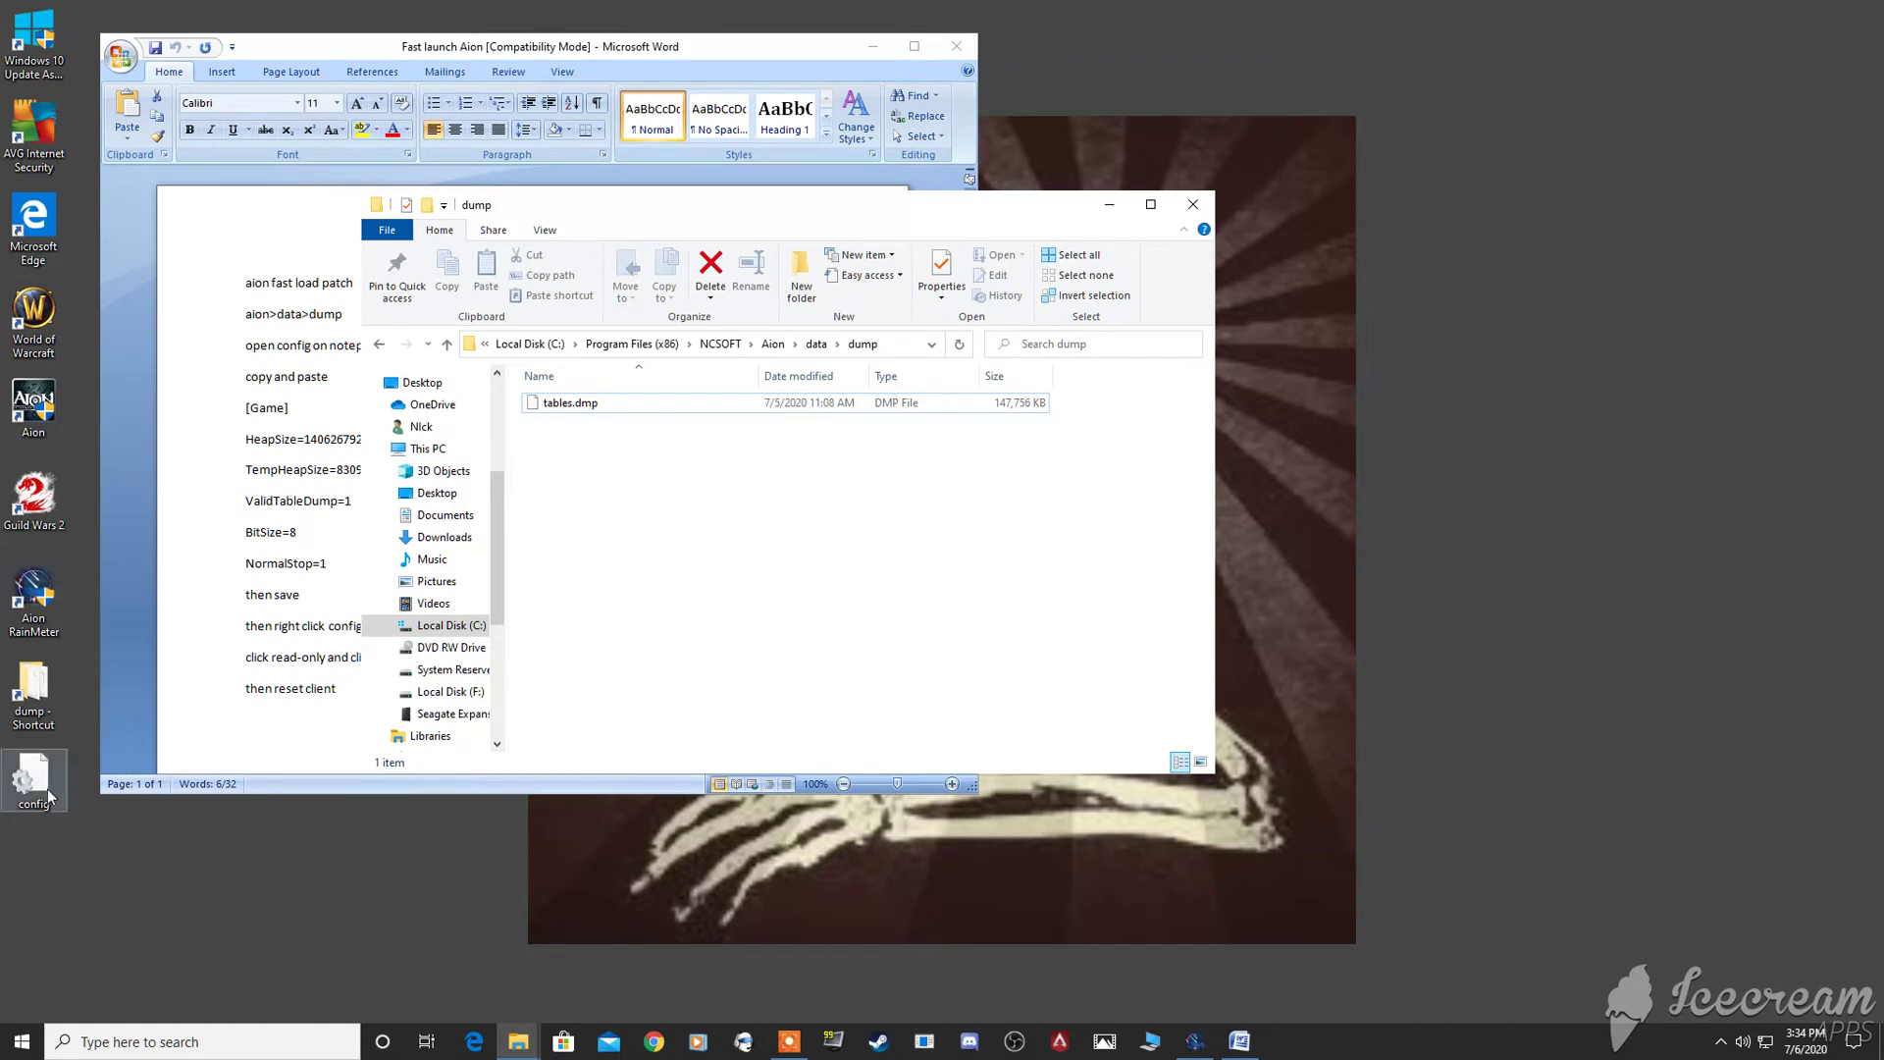
mouse_move(47, 790)
mouse_down()
mouse_move(443, 894)
mouse_move(442, 876)
mouse_up()
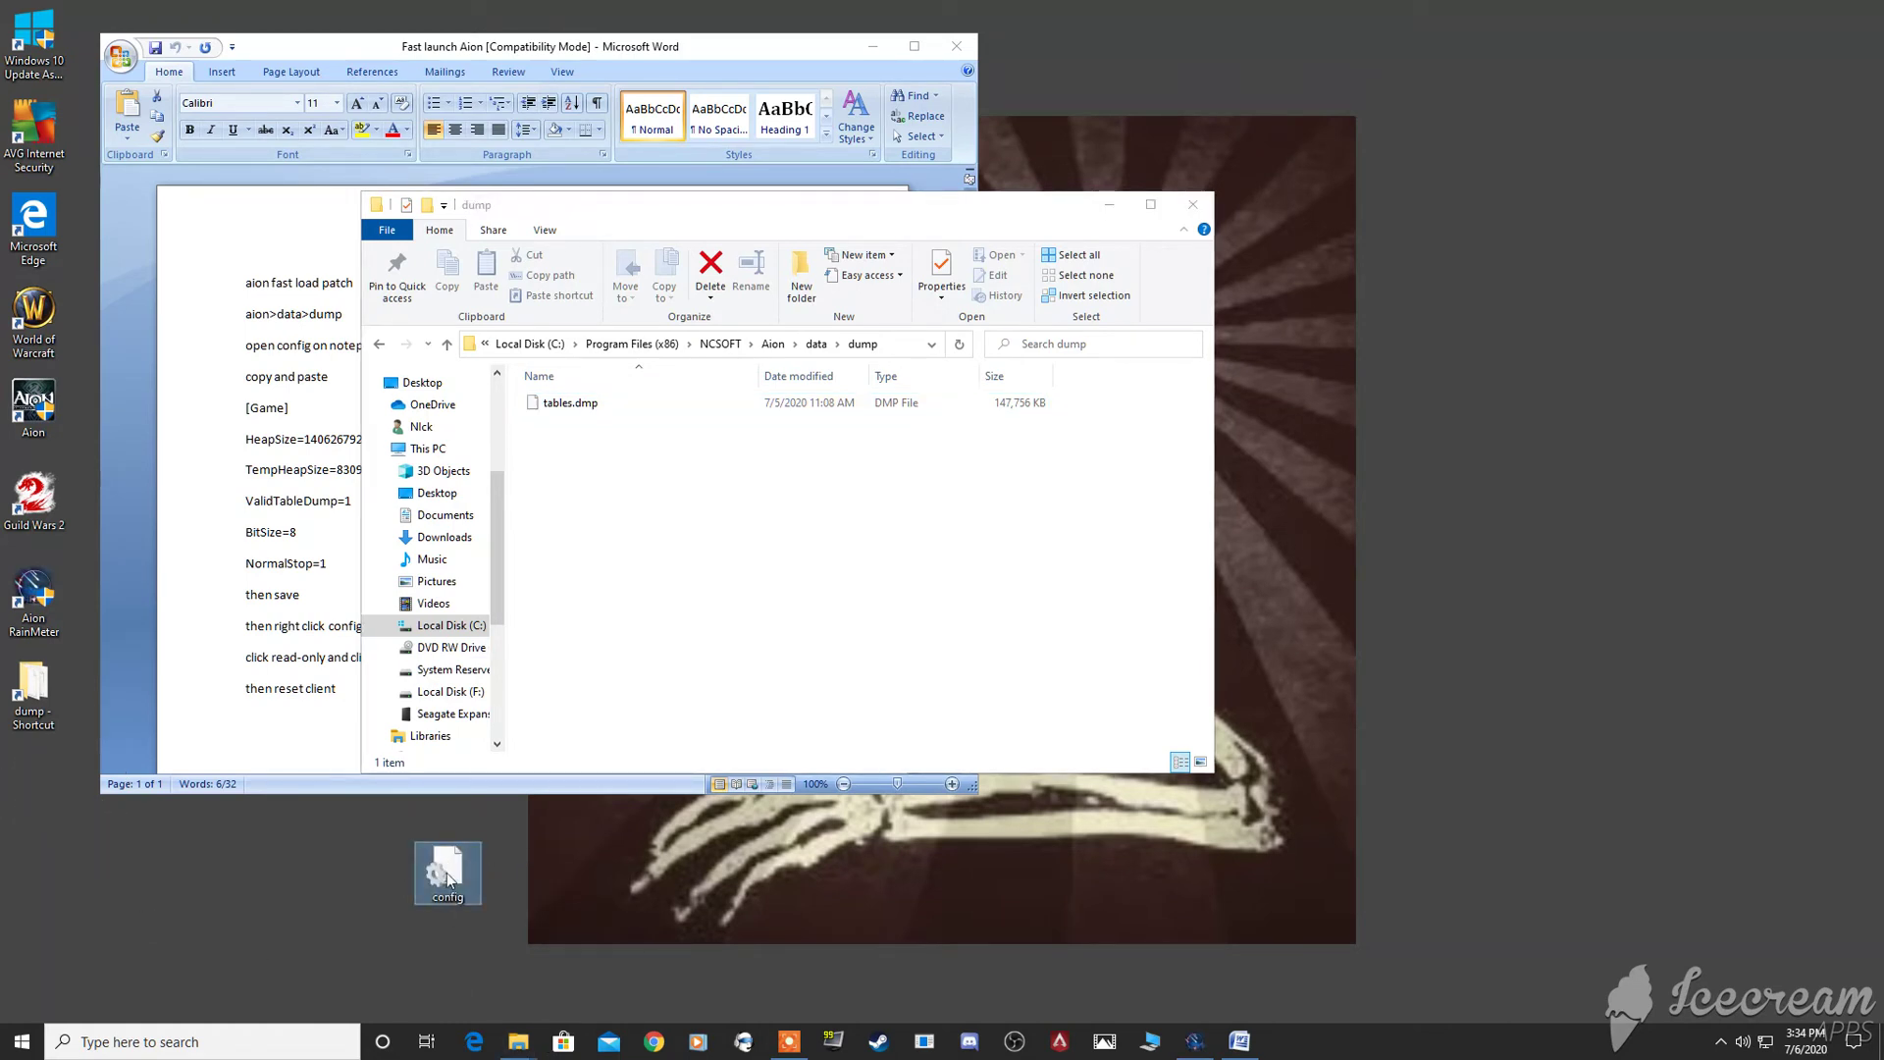
Open the desktop config file in Notepad and delete all its existing text.
right_click(443, 874)
double_click(432, 879)
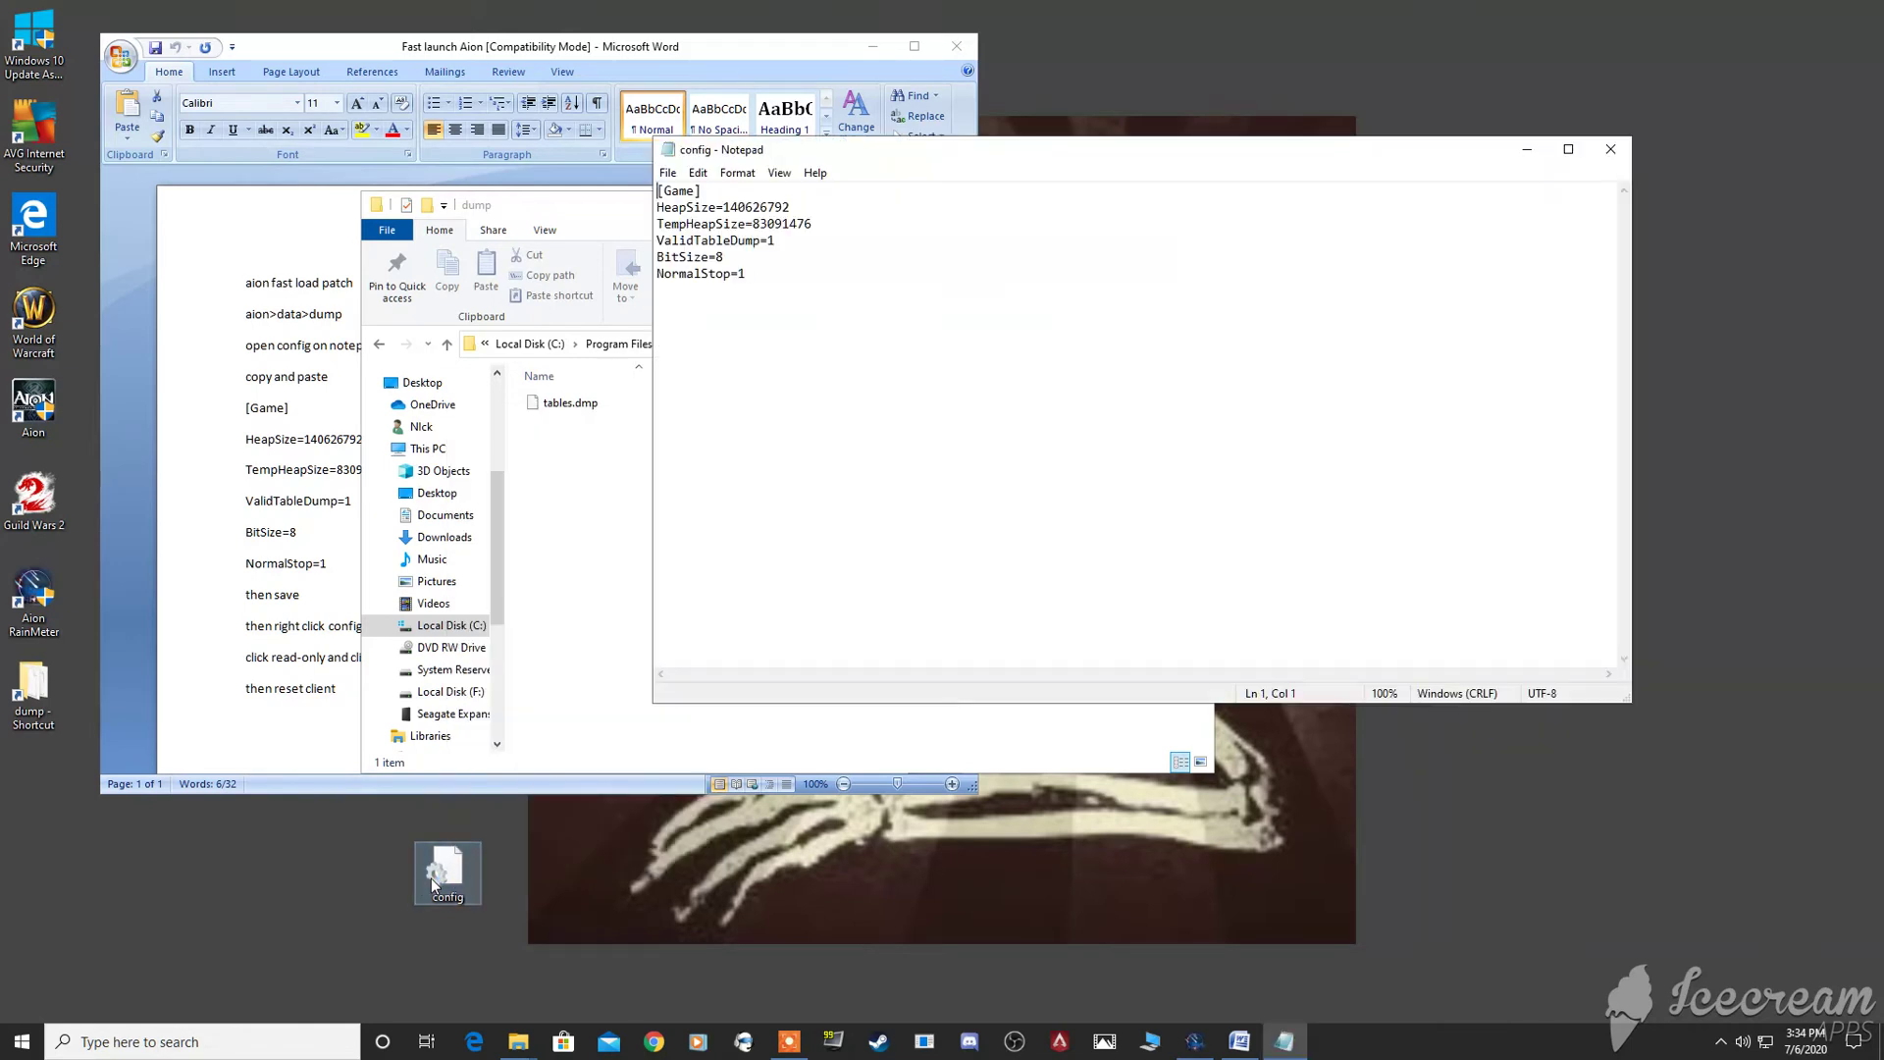
drag(736, 290, 660, 190)
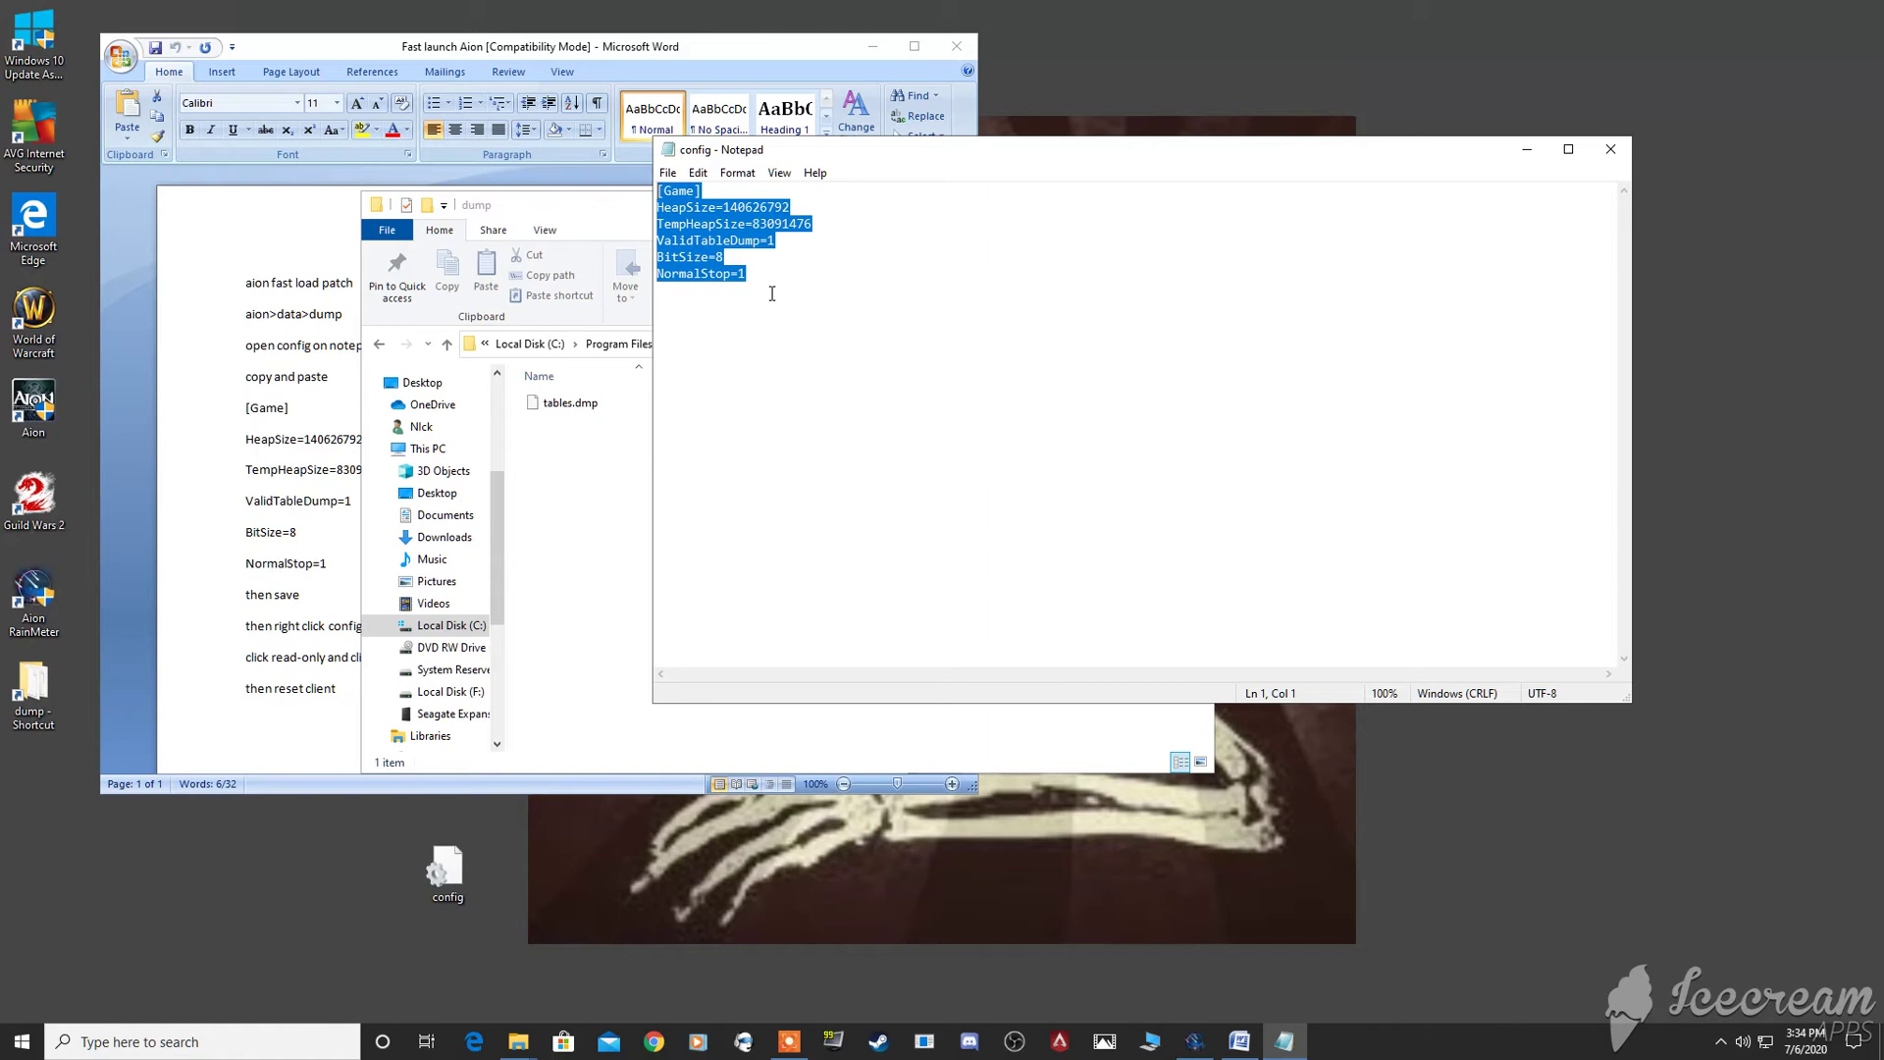
key(BackSpace)
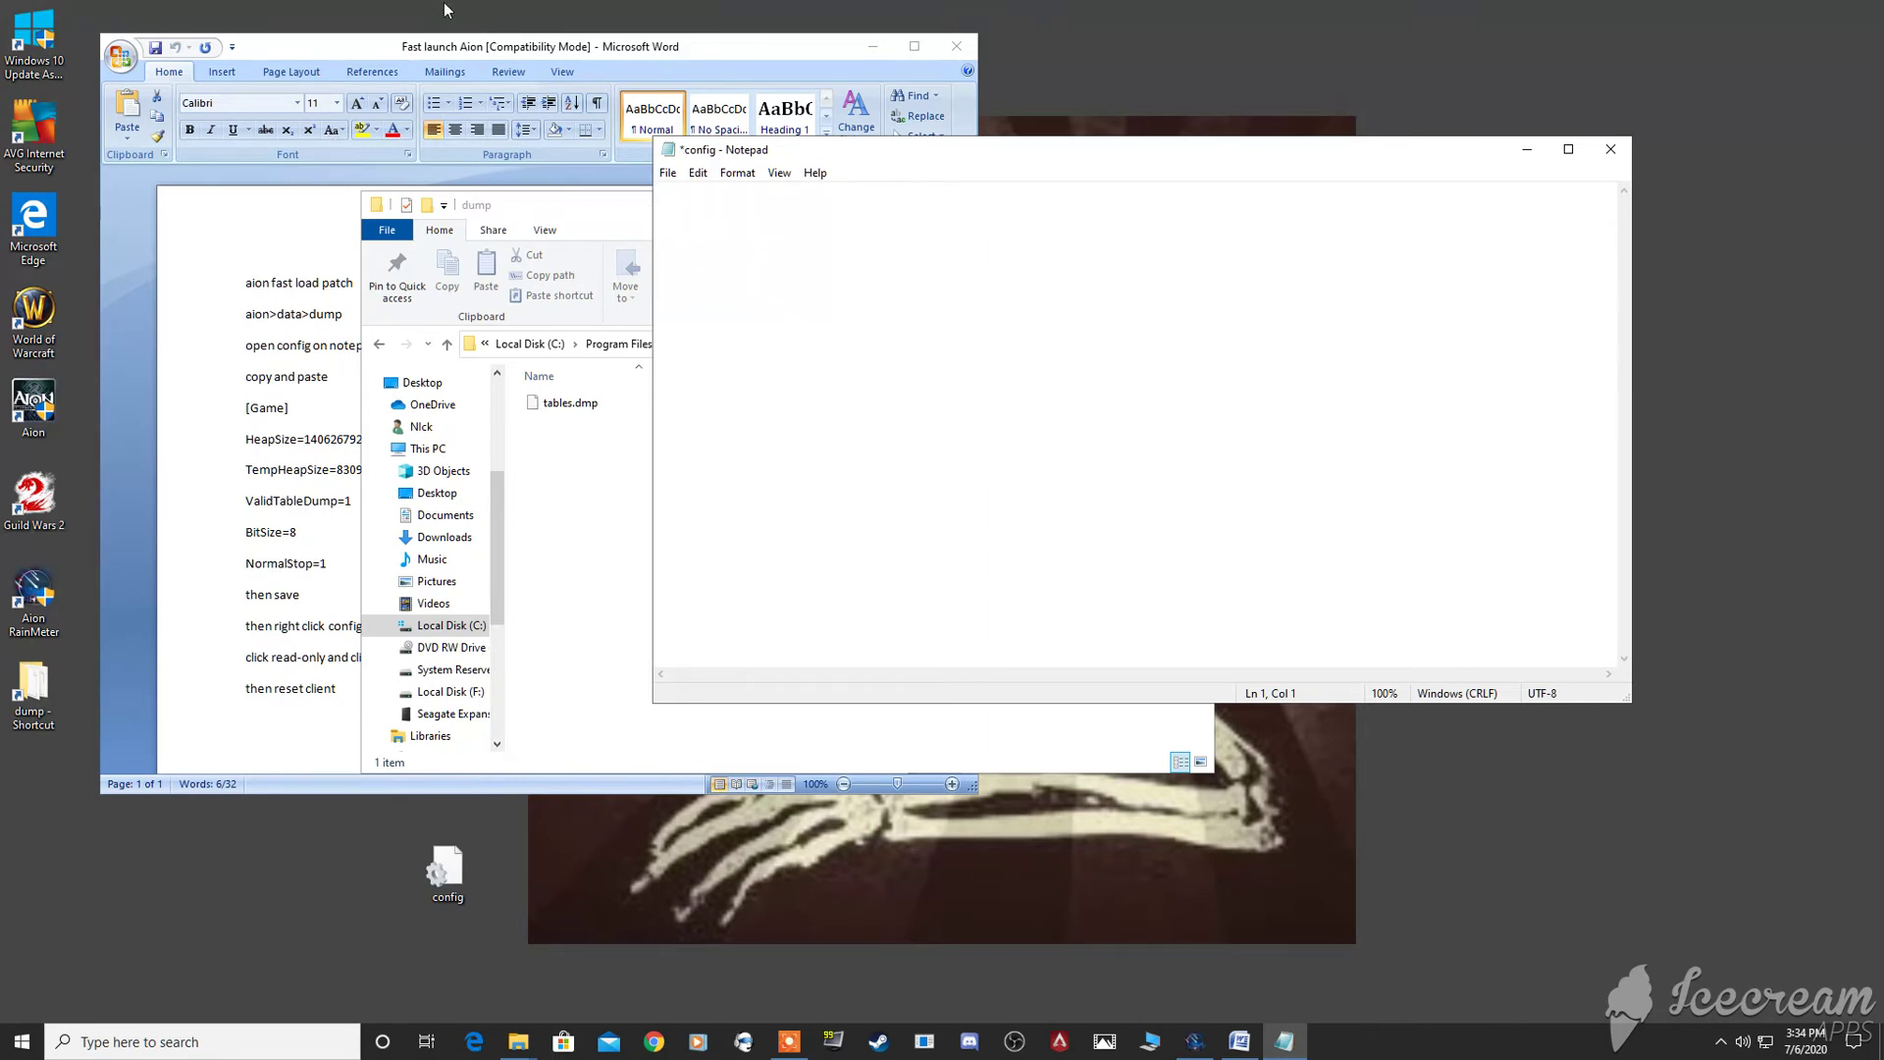
Paste the copied [Game] settings into config, save the file, and close Notepad.
click(414, 49)
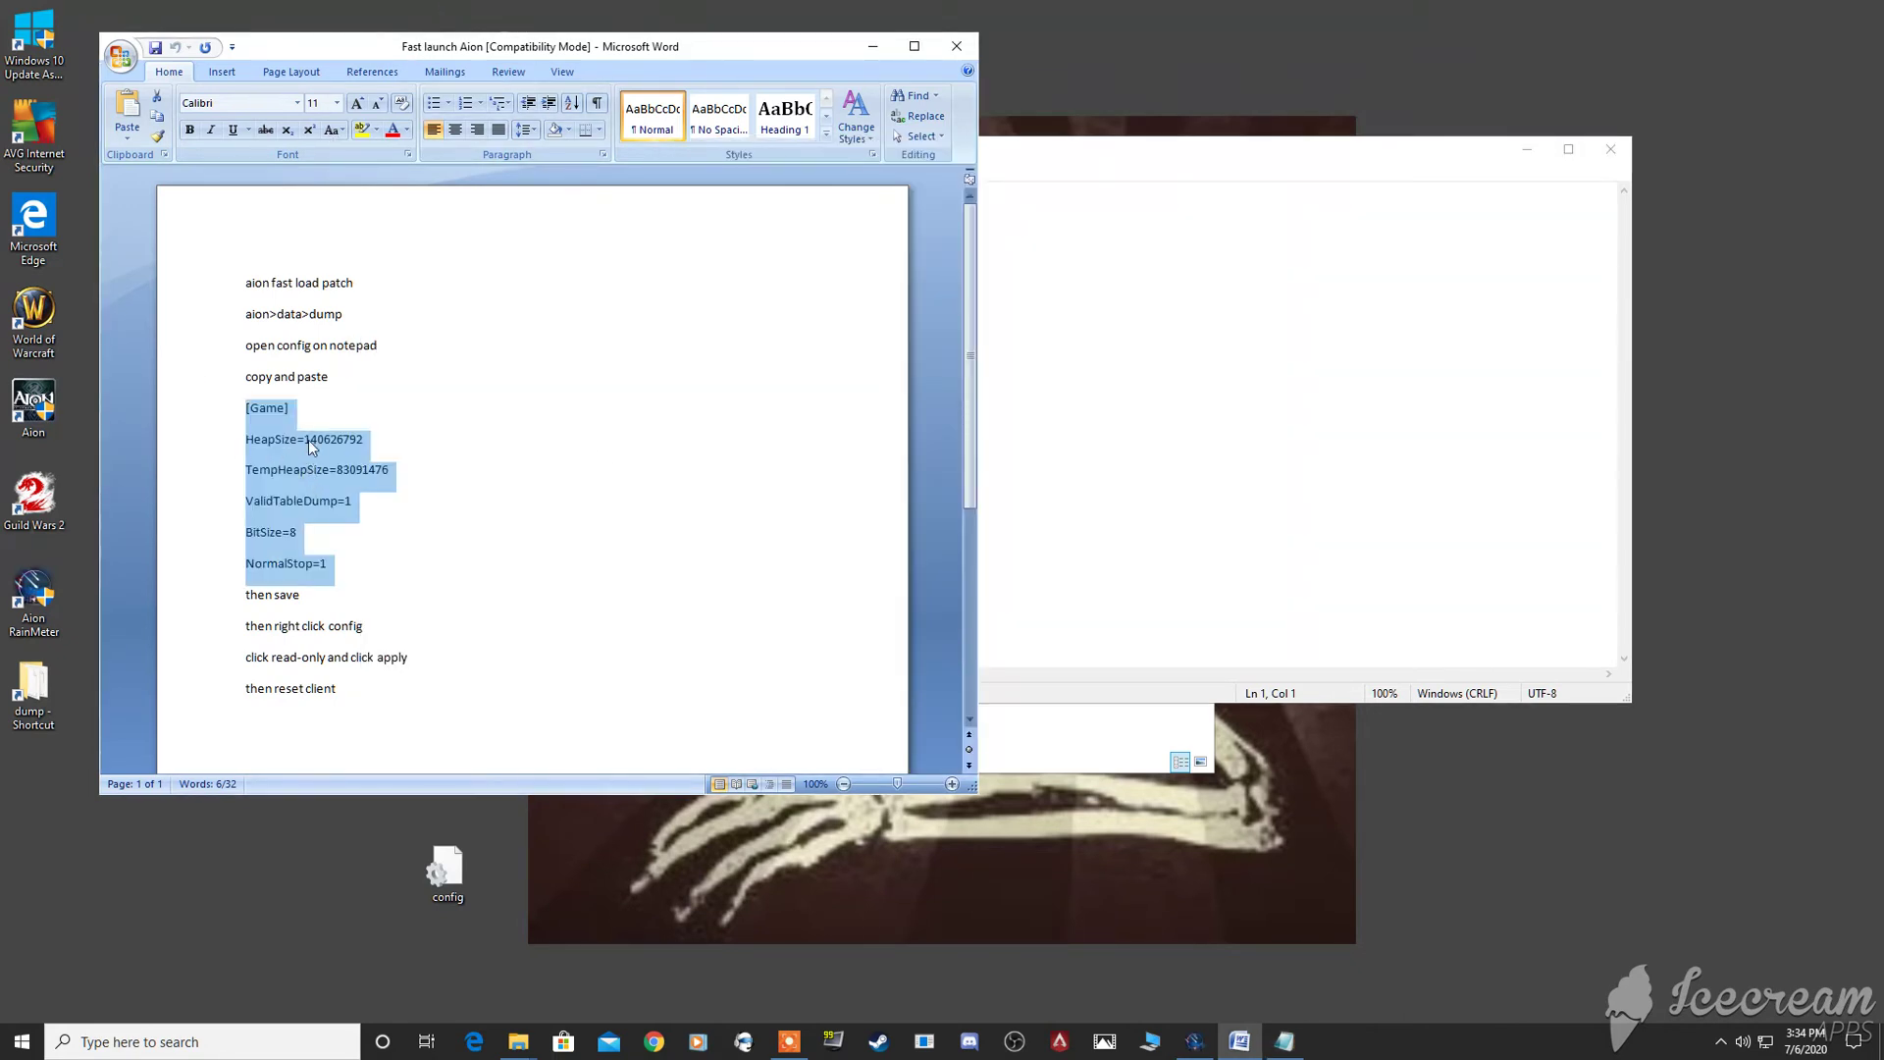
click(1156, 405)
right_click(793, 263)
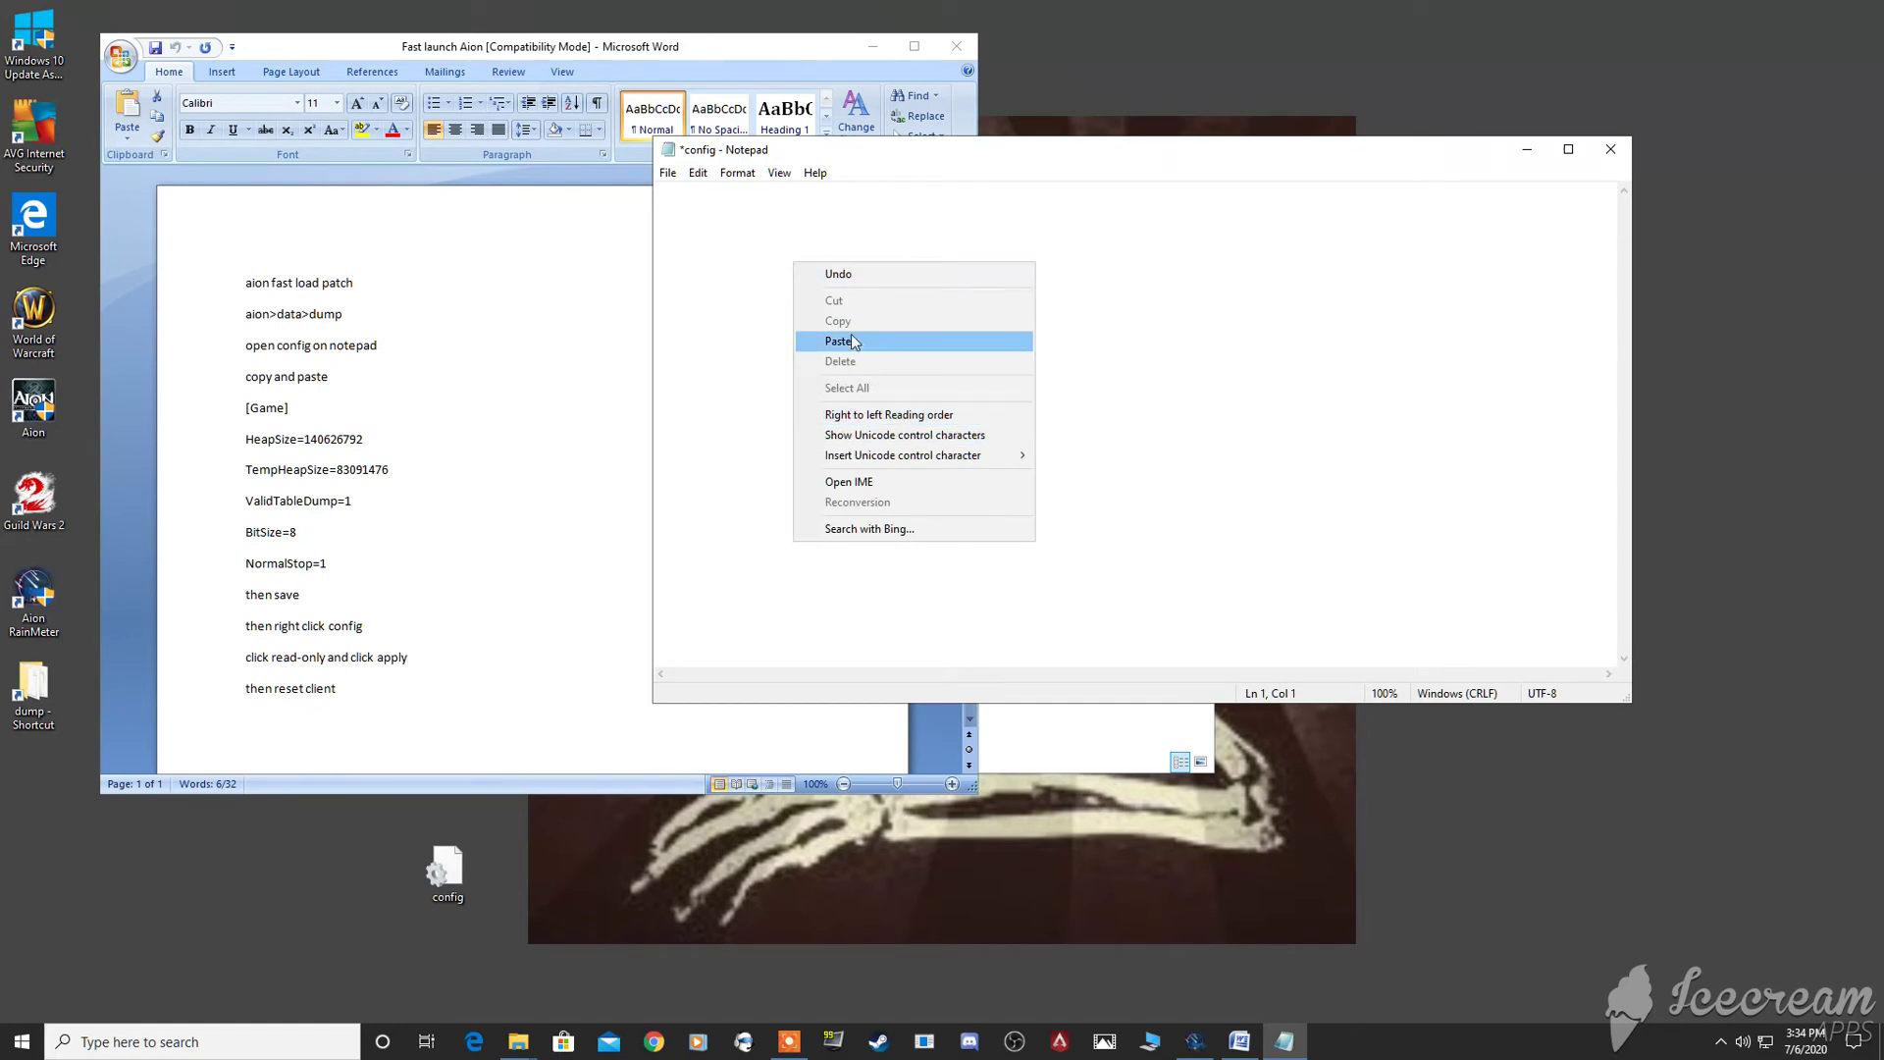
click(844, 344)
click(668, 172)
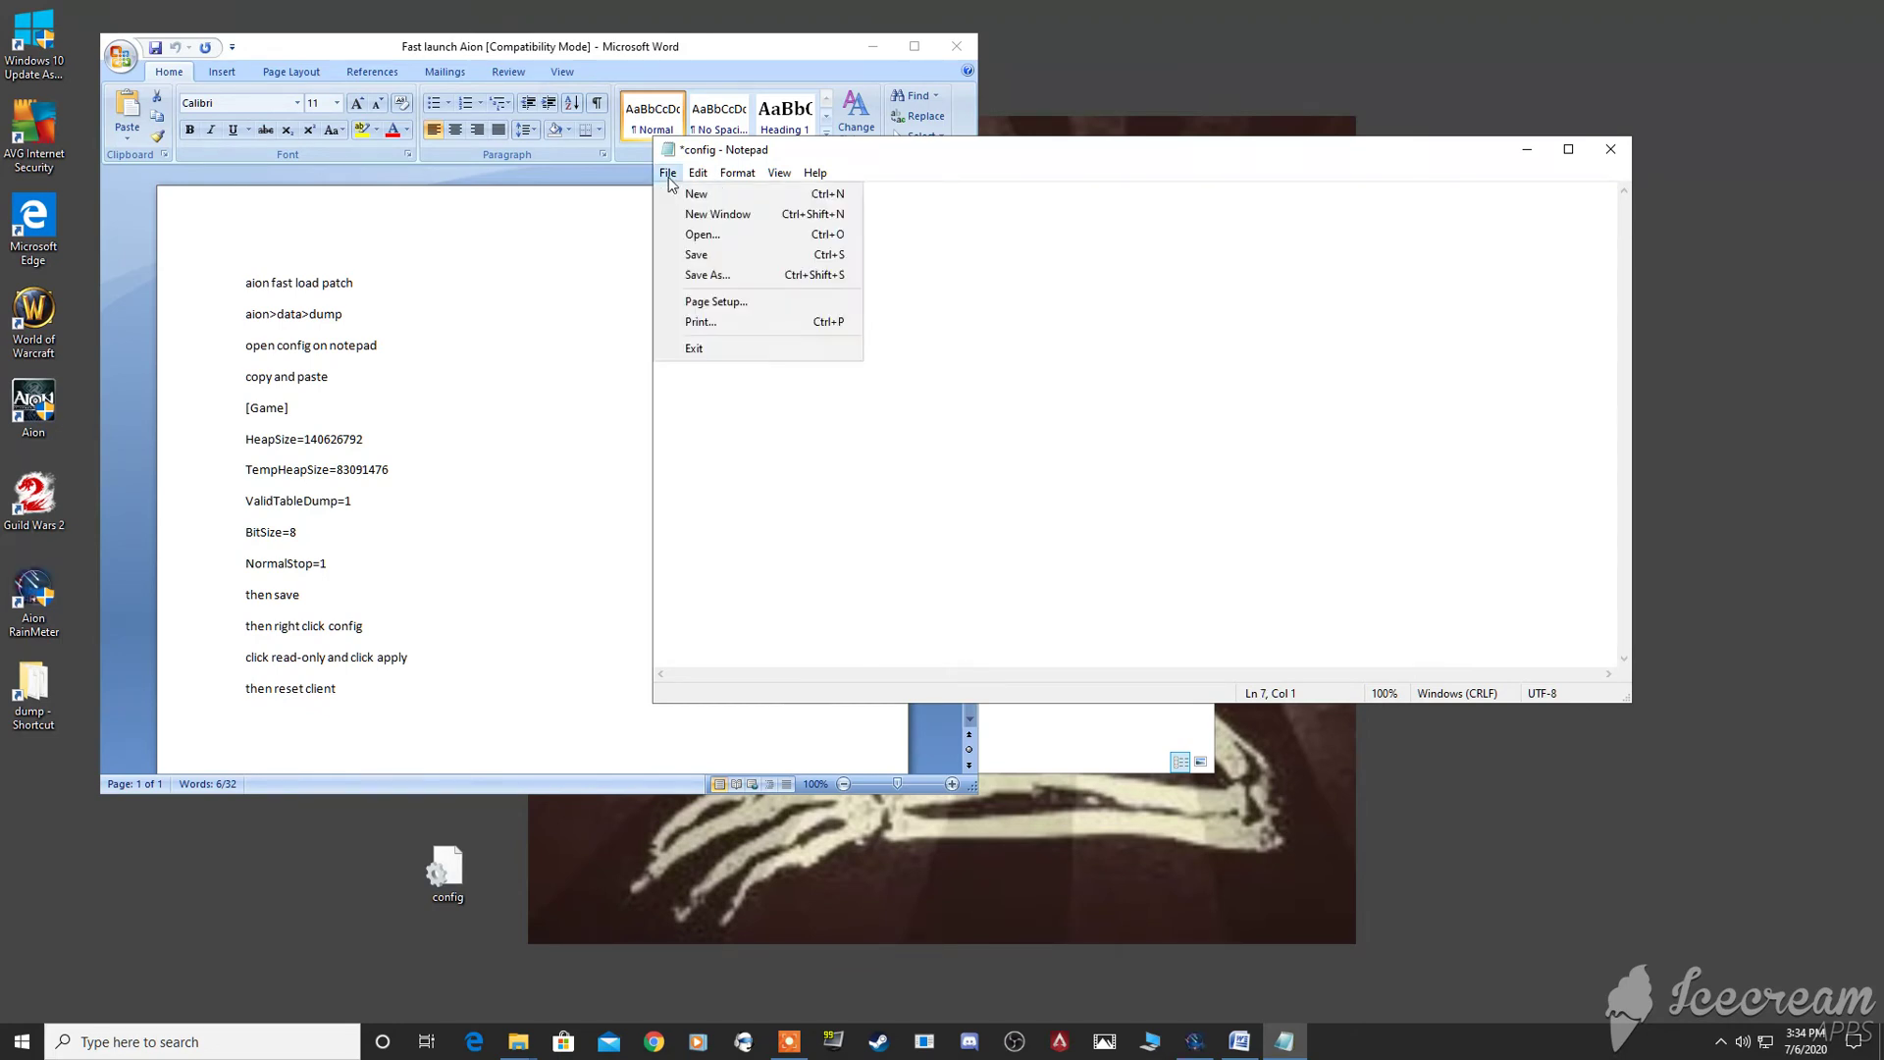
click(706, 255)
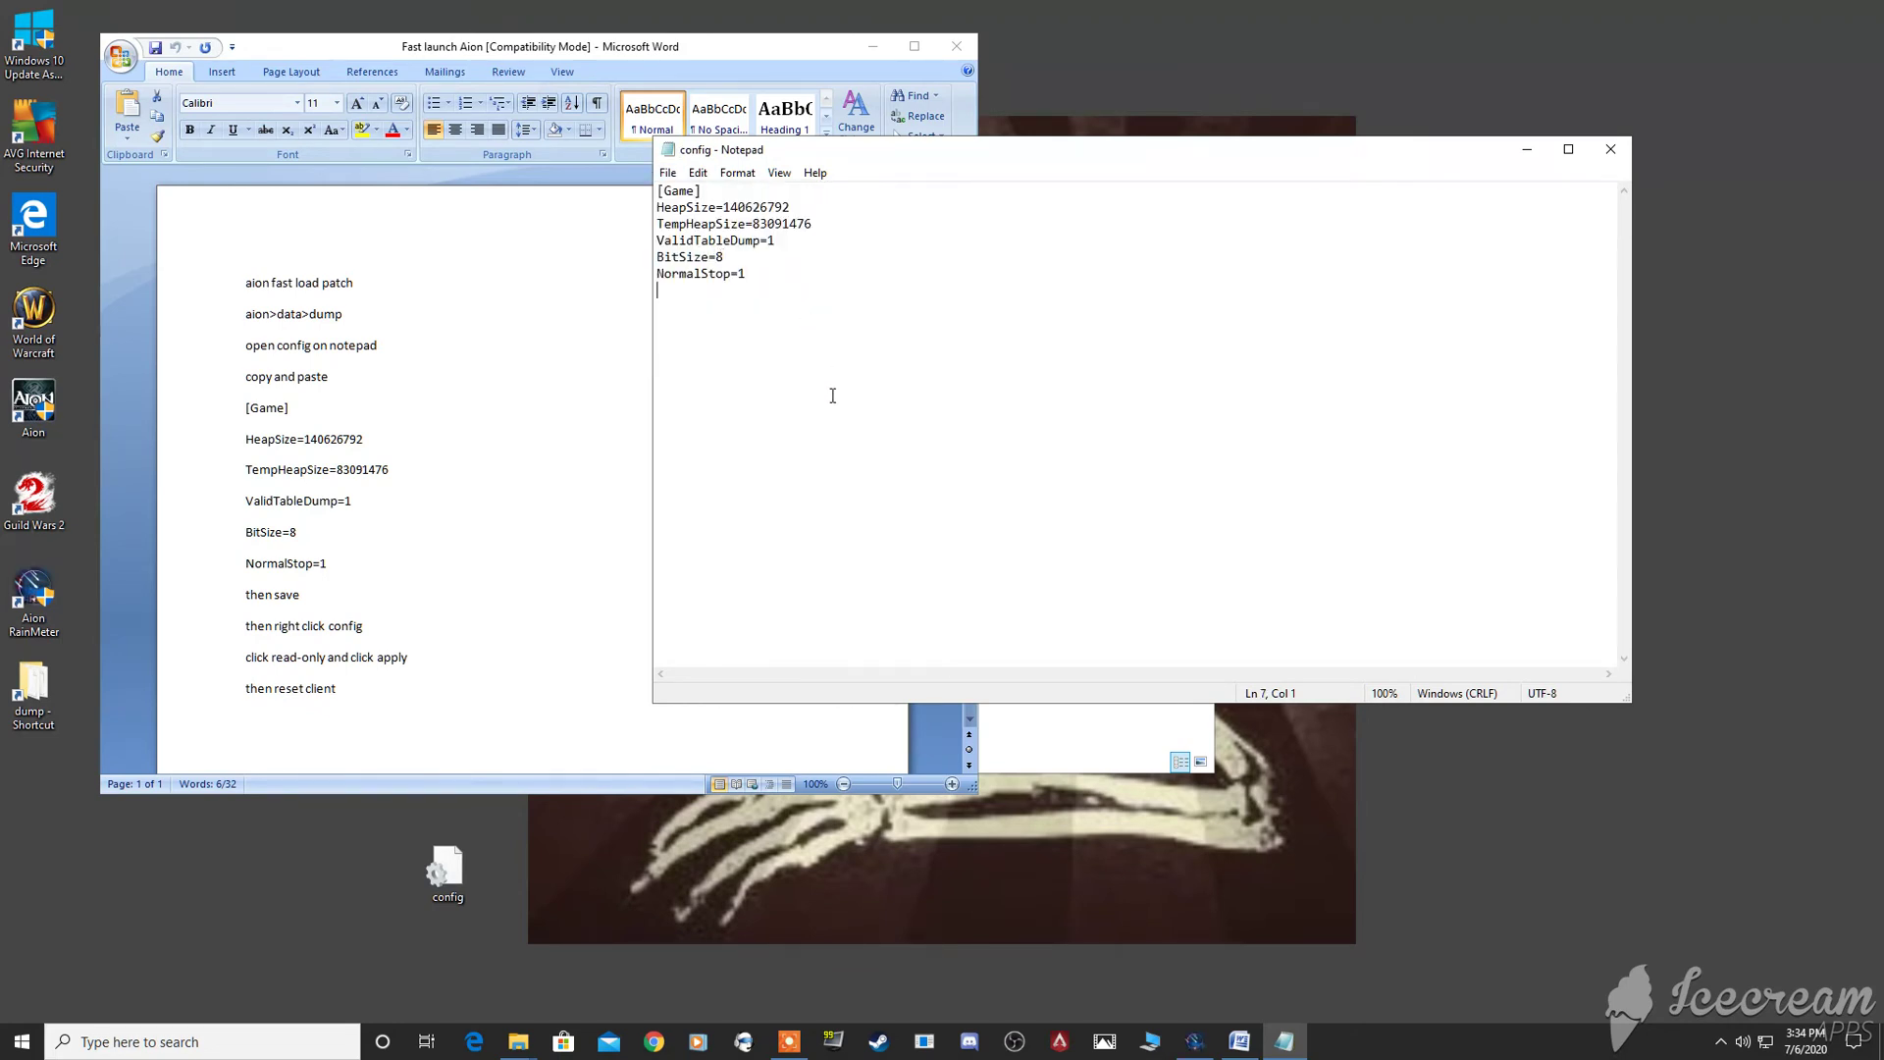
click(1612, 150)
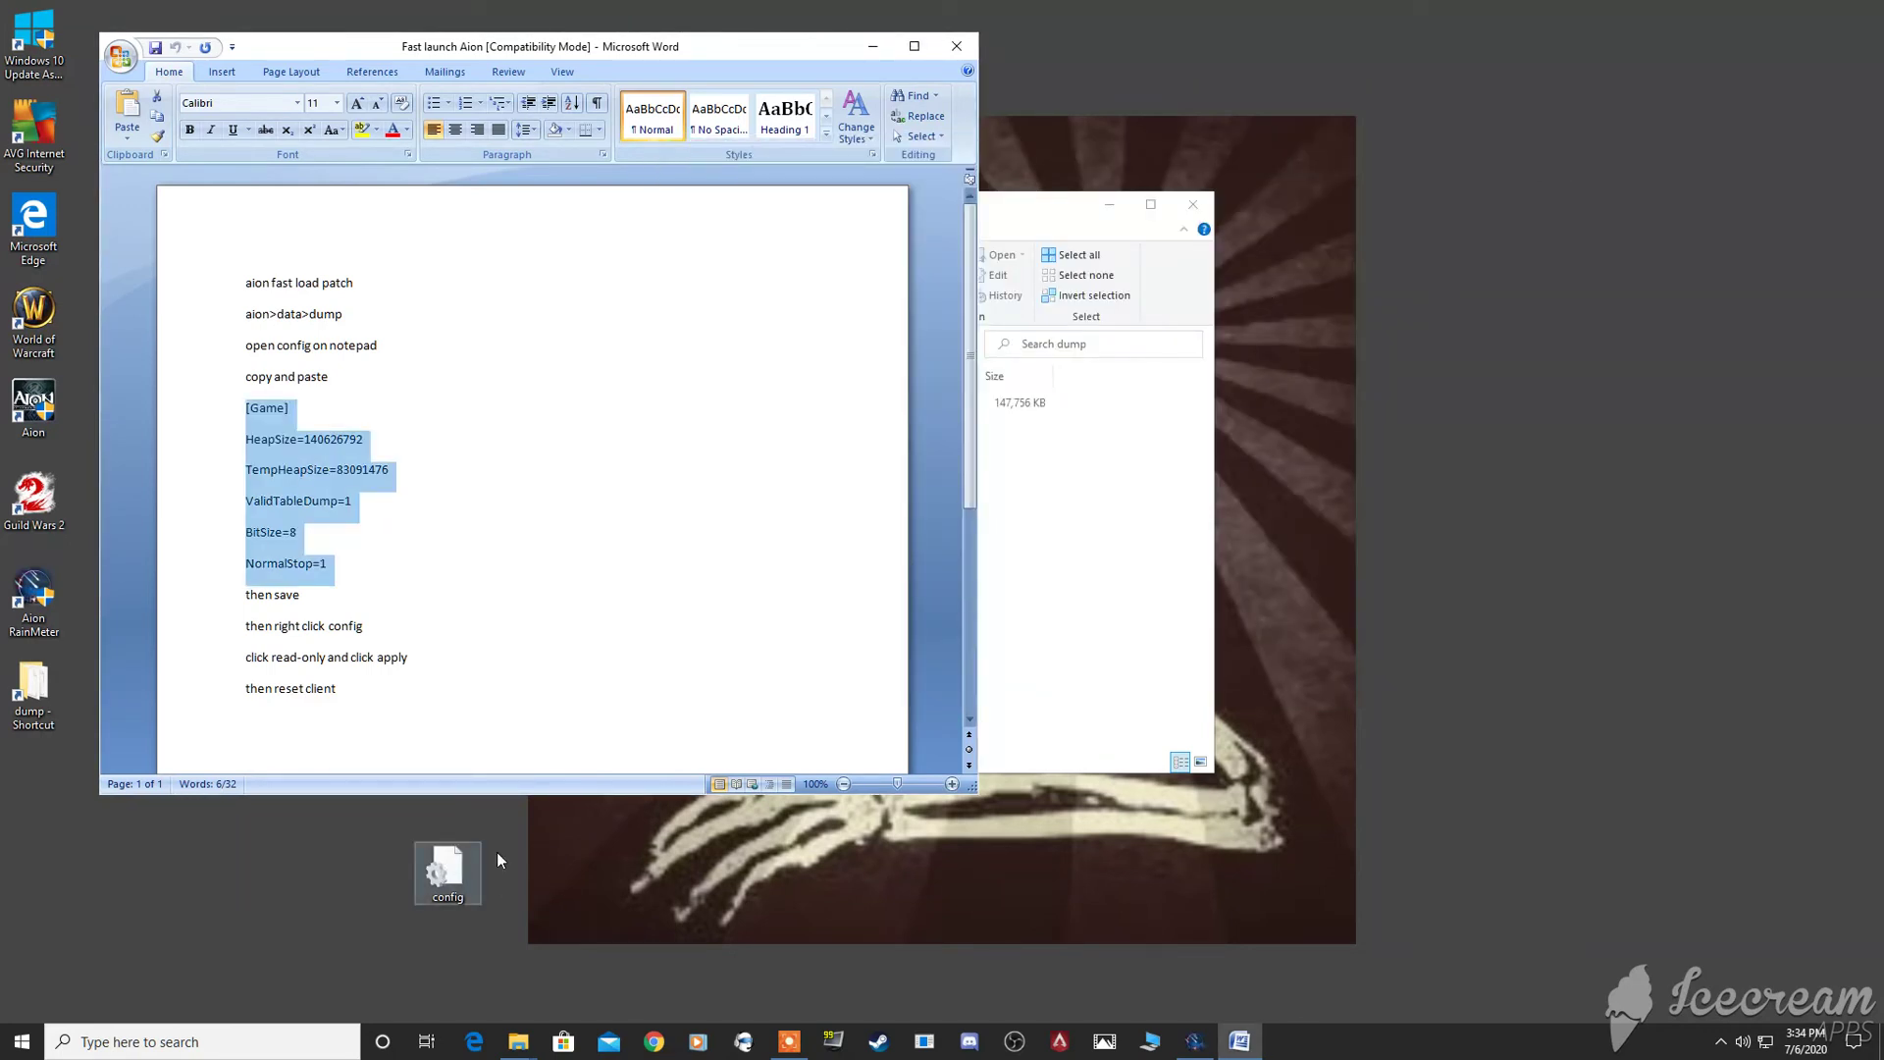
Mark the desktop config file as Read-only in its Properties and apply the change.
click(503, 878)
click(445, 872)
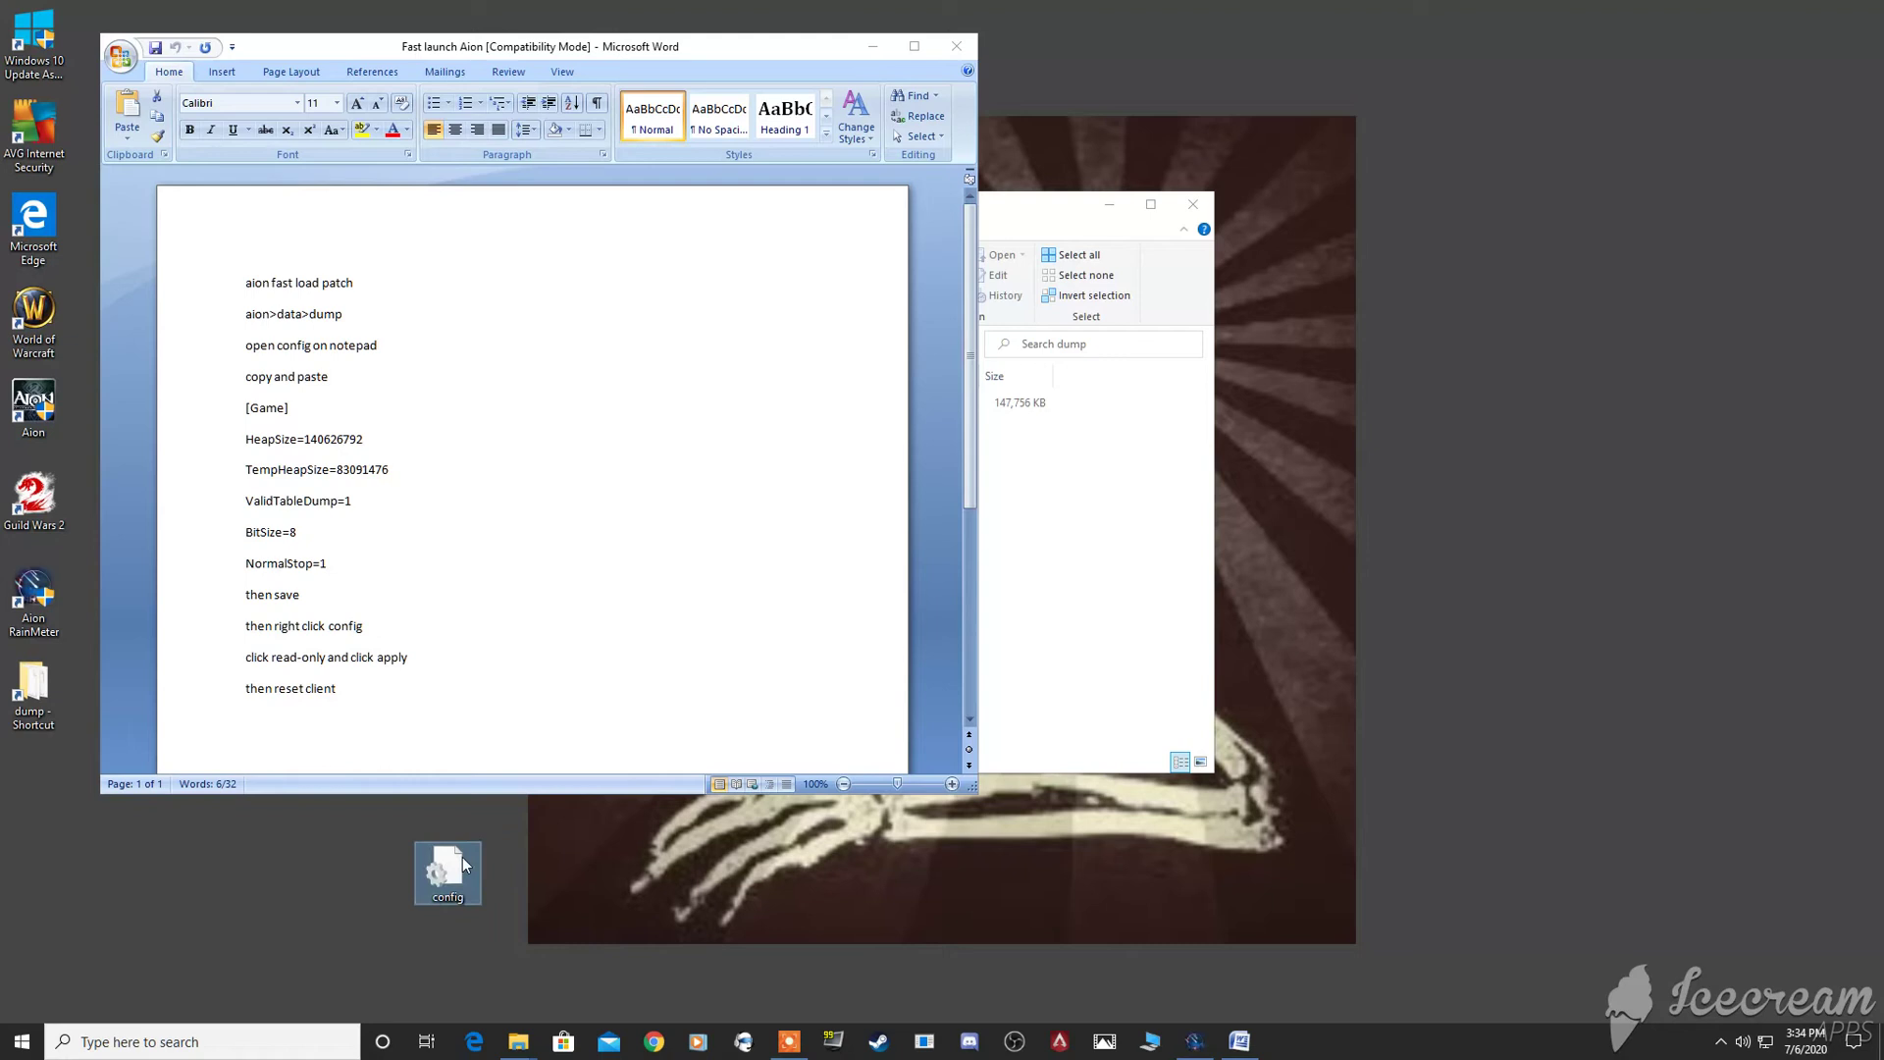
right_click(462, 857)
click(527, 846)
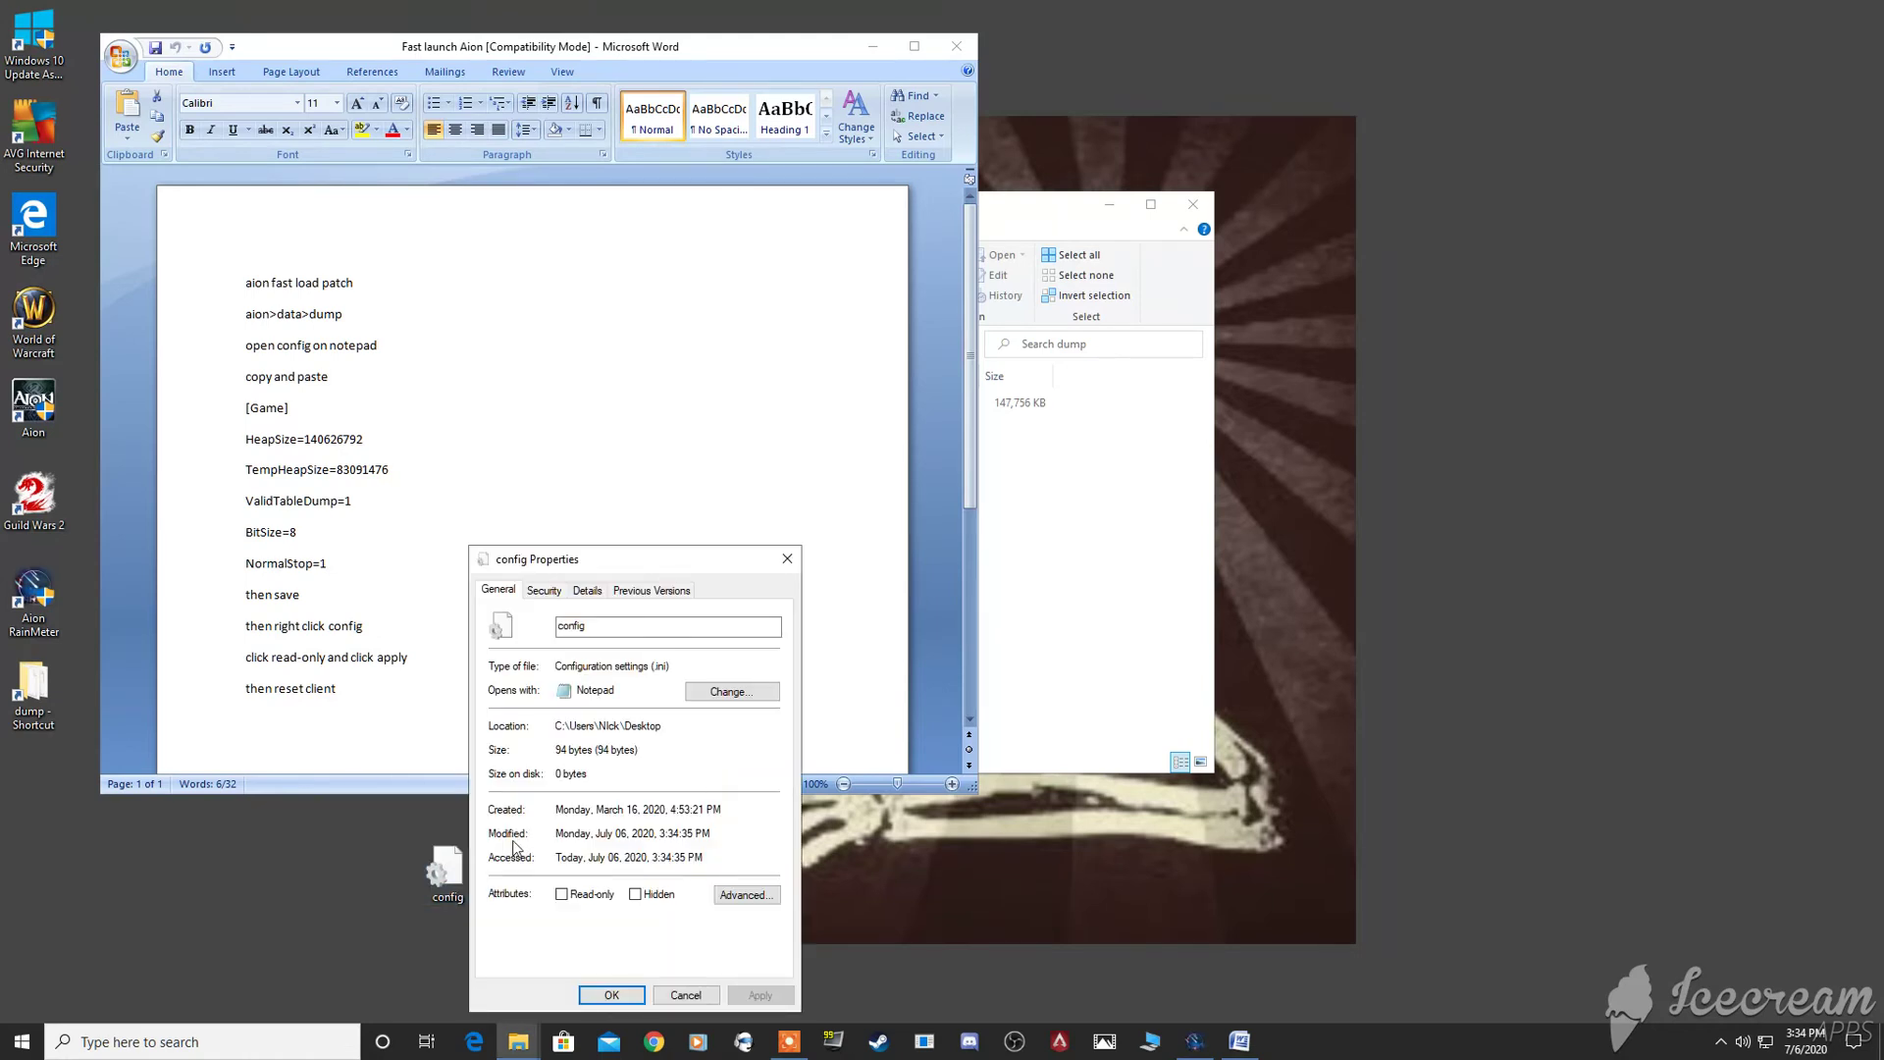
click(588, 897)
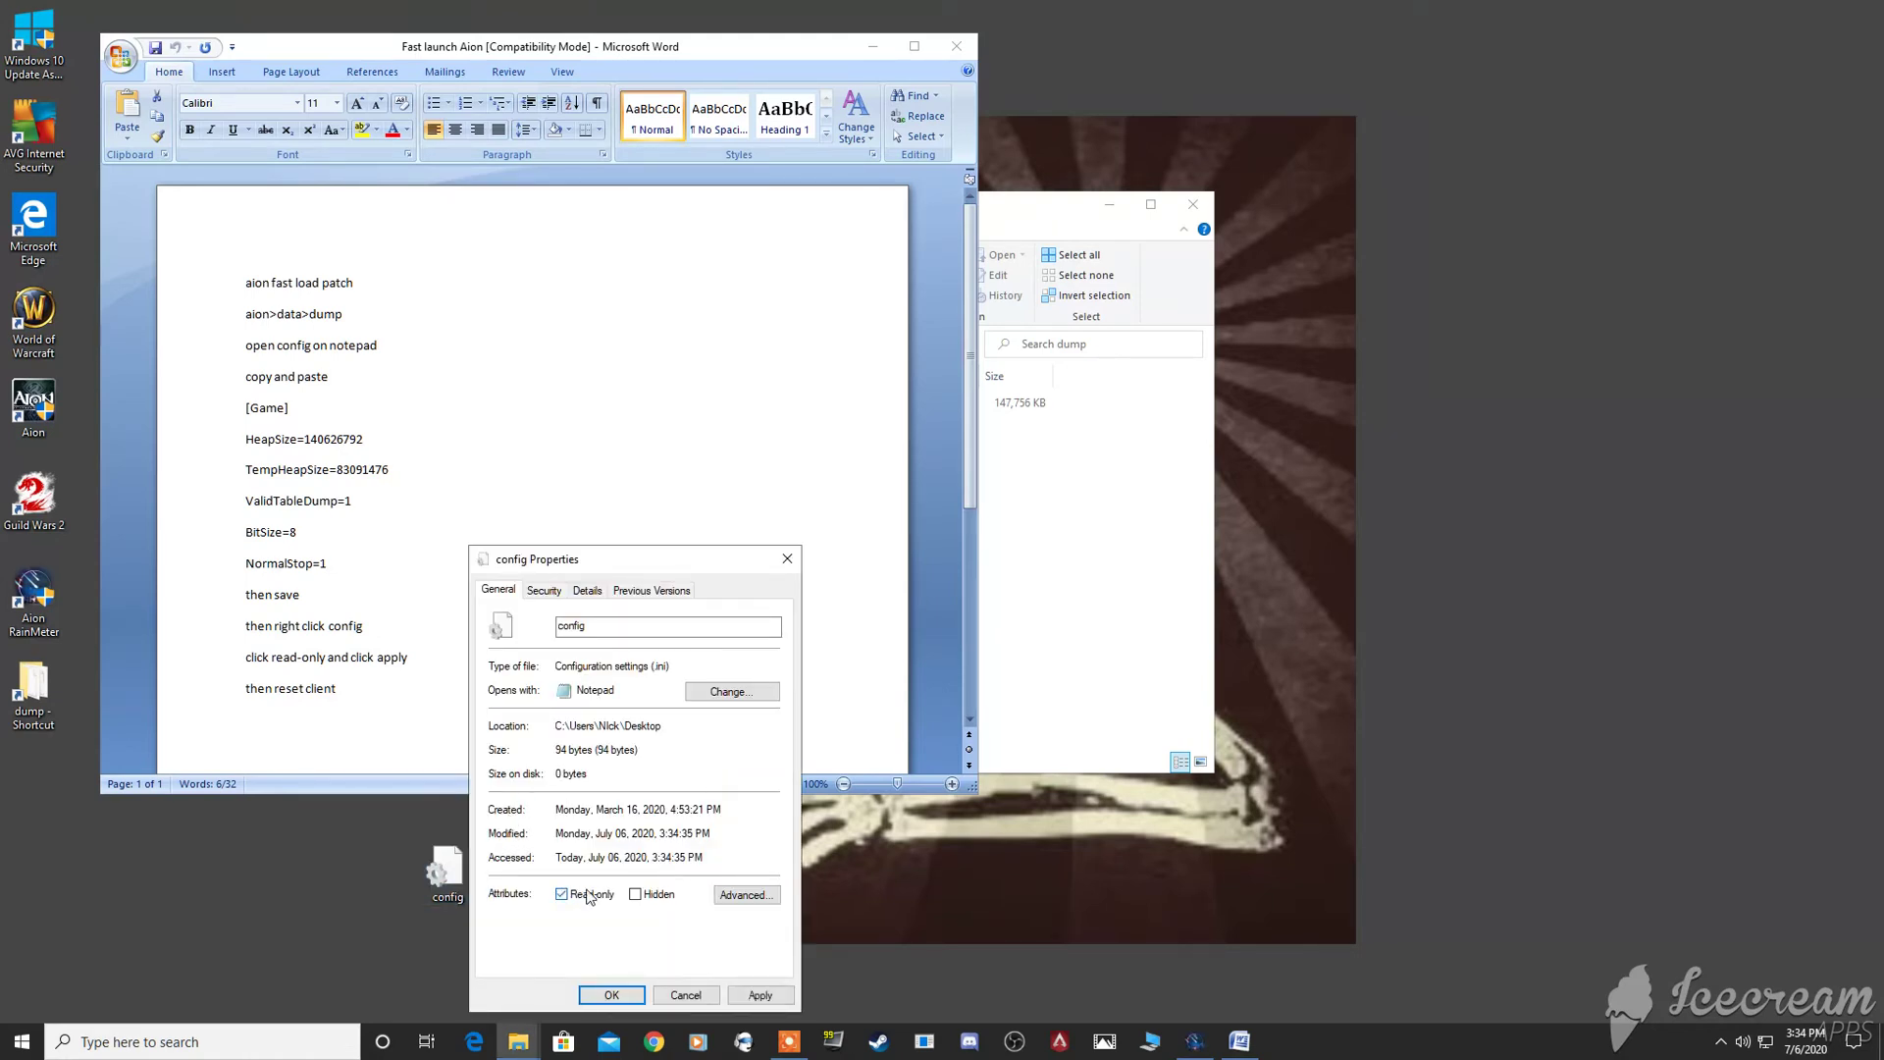
click(764, 999)
click(616, 998)
Move the read-only config into the dump folder with admin permission, then confirm Read-only in Properties.
click(1031, 582)
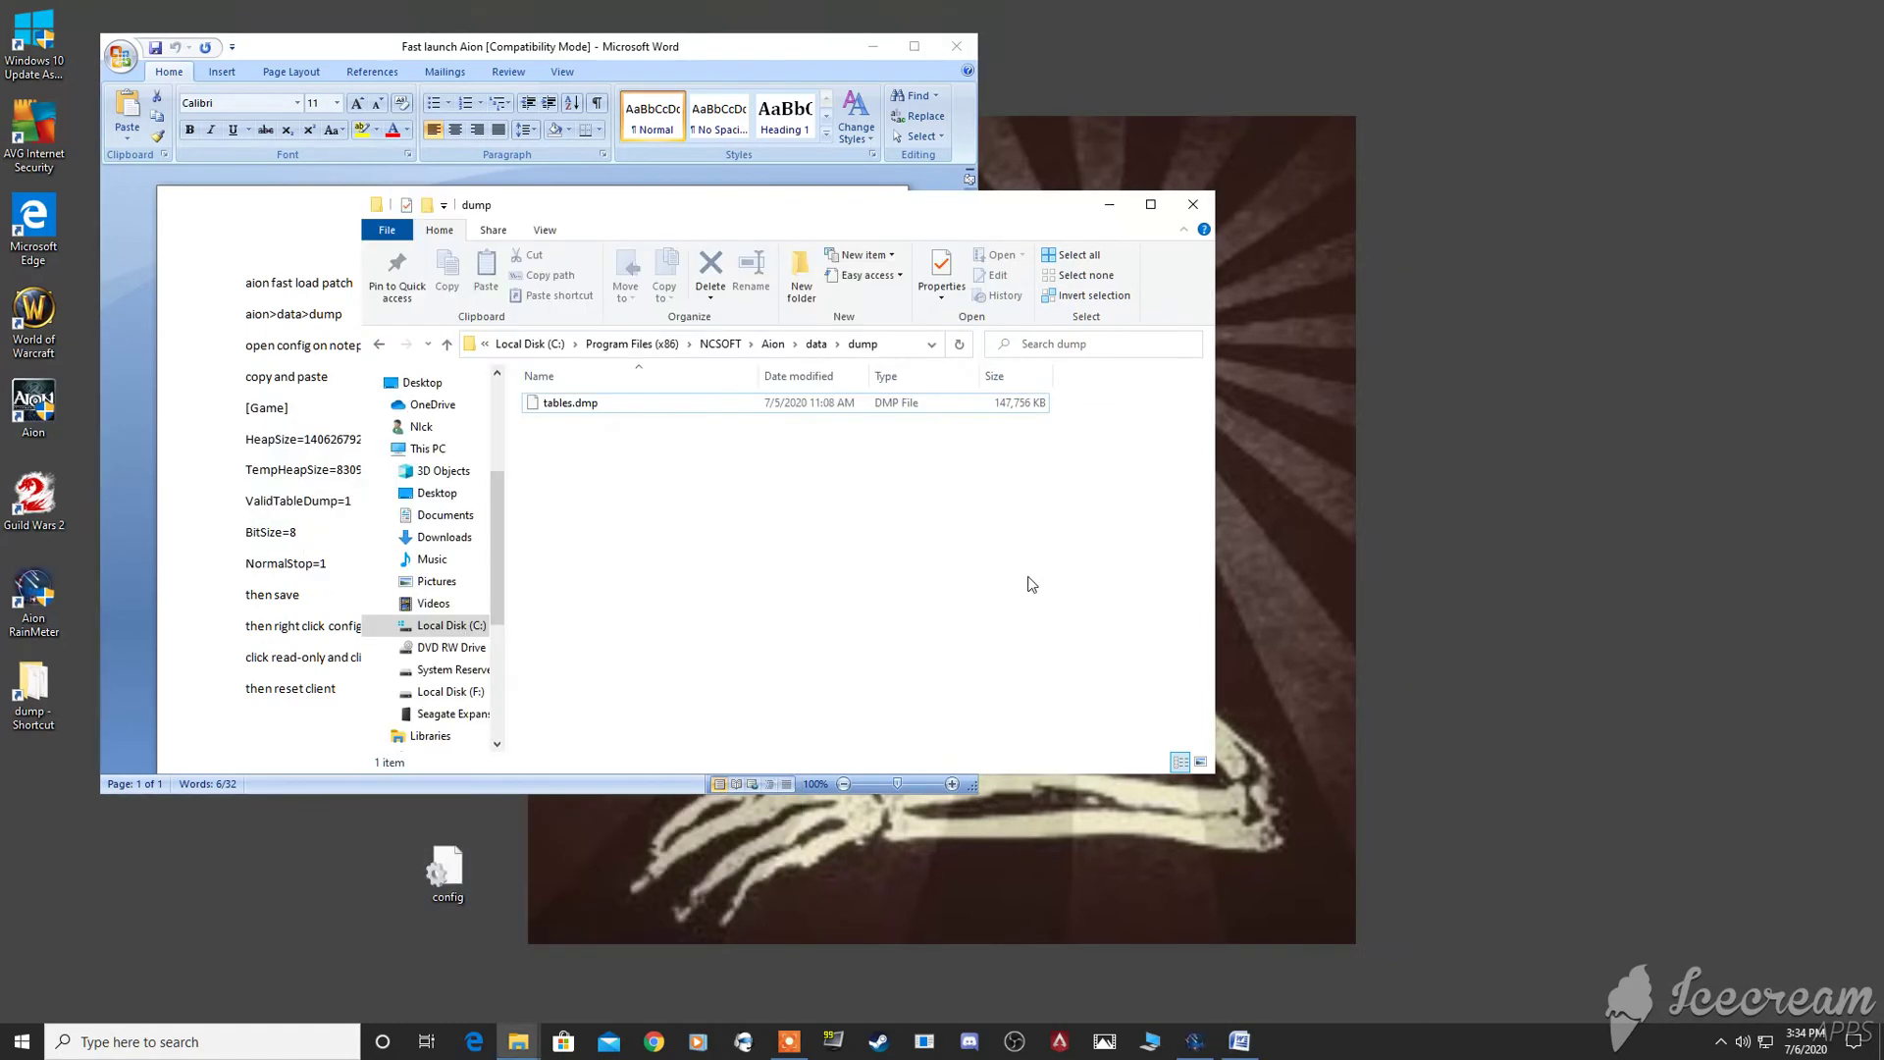
drag(453, 861, 745, 534)
click(889, 397)
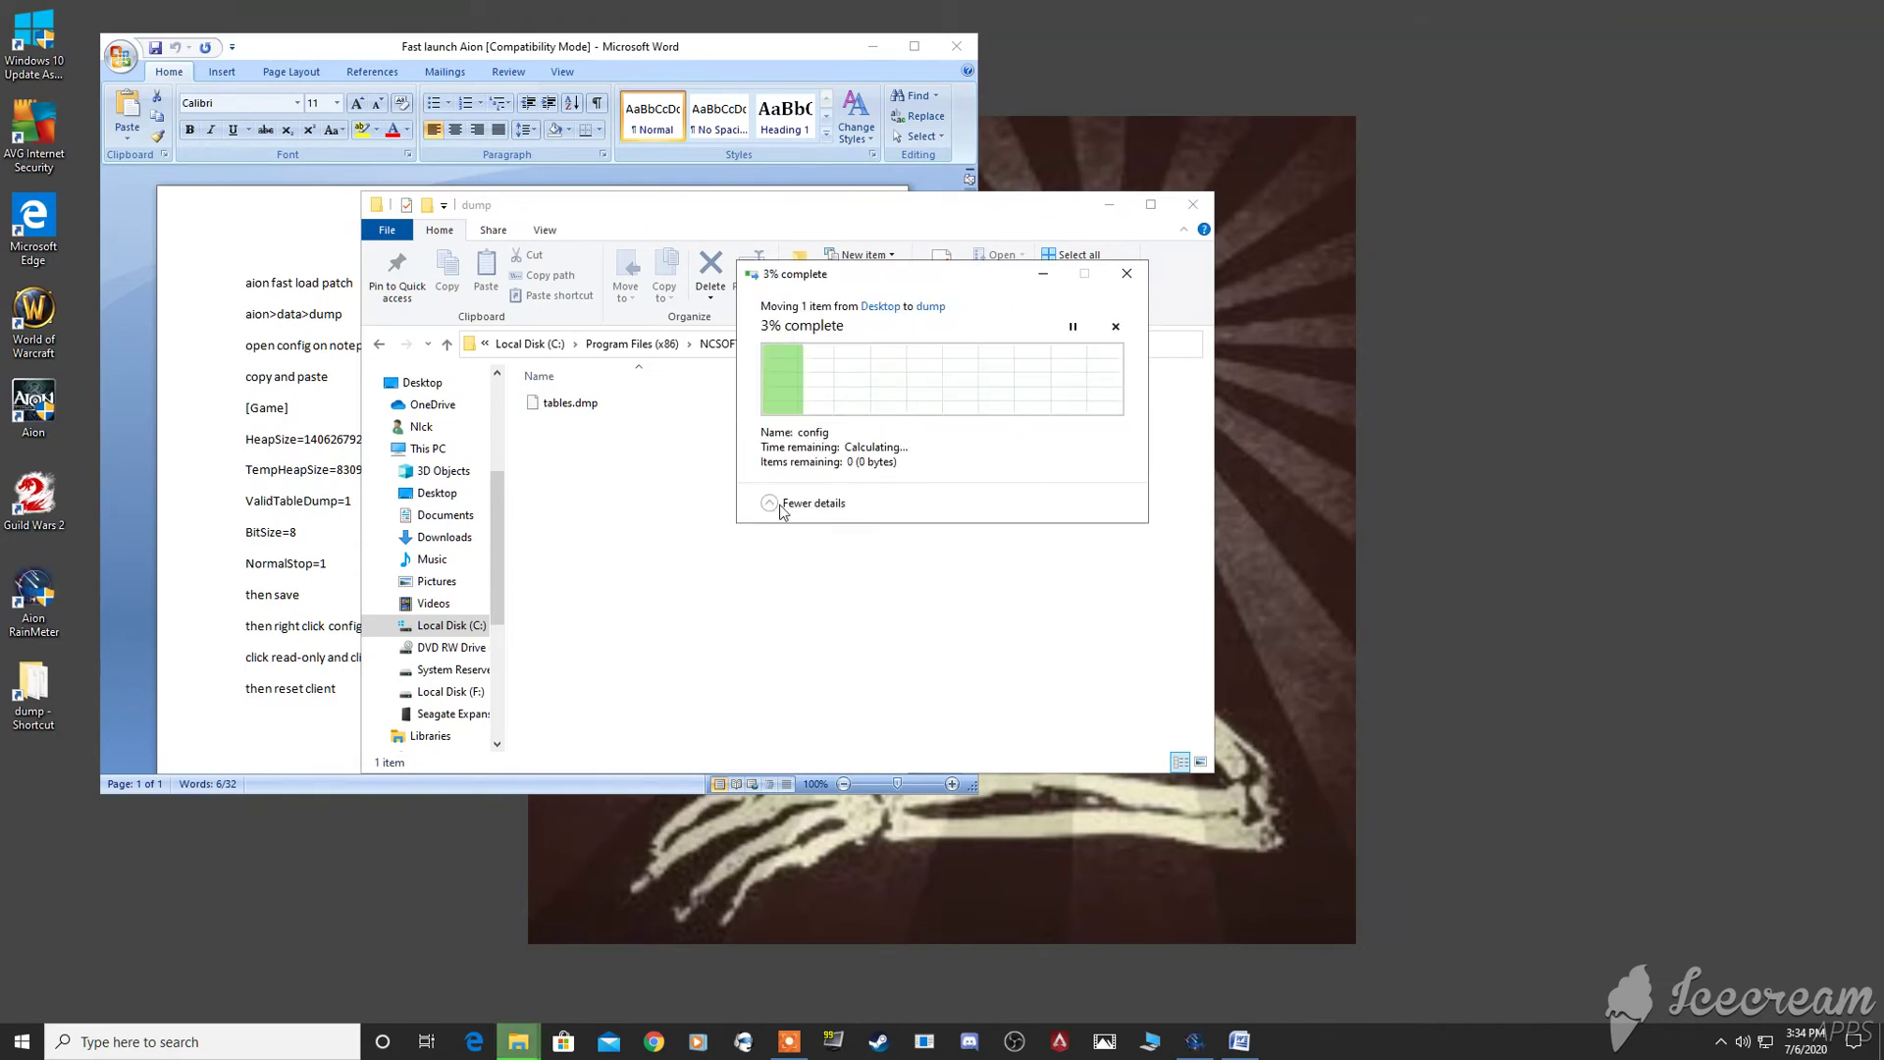
click(715, 534)
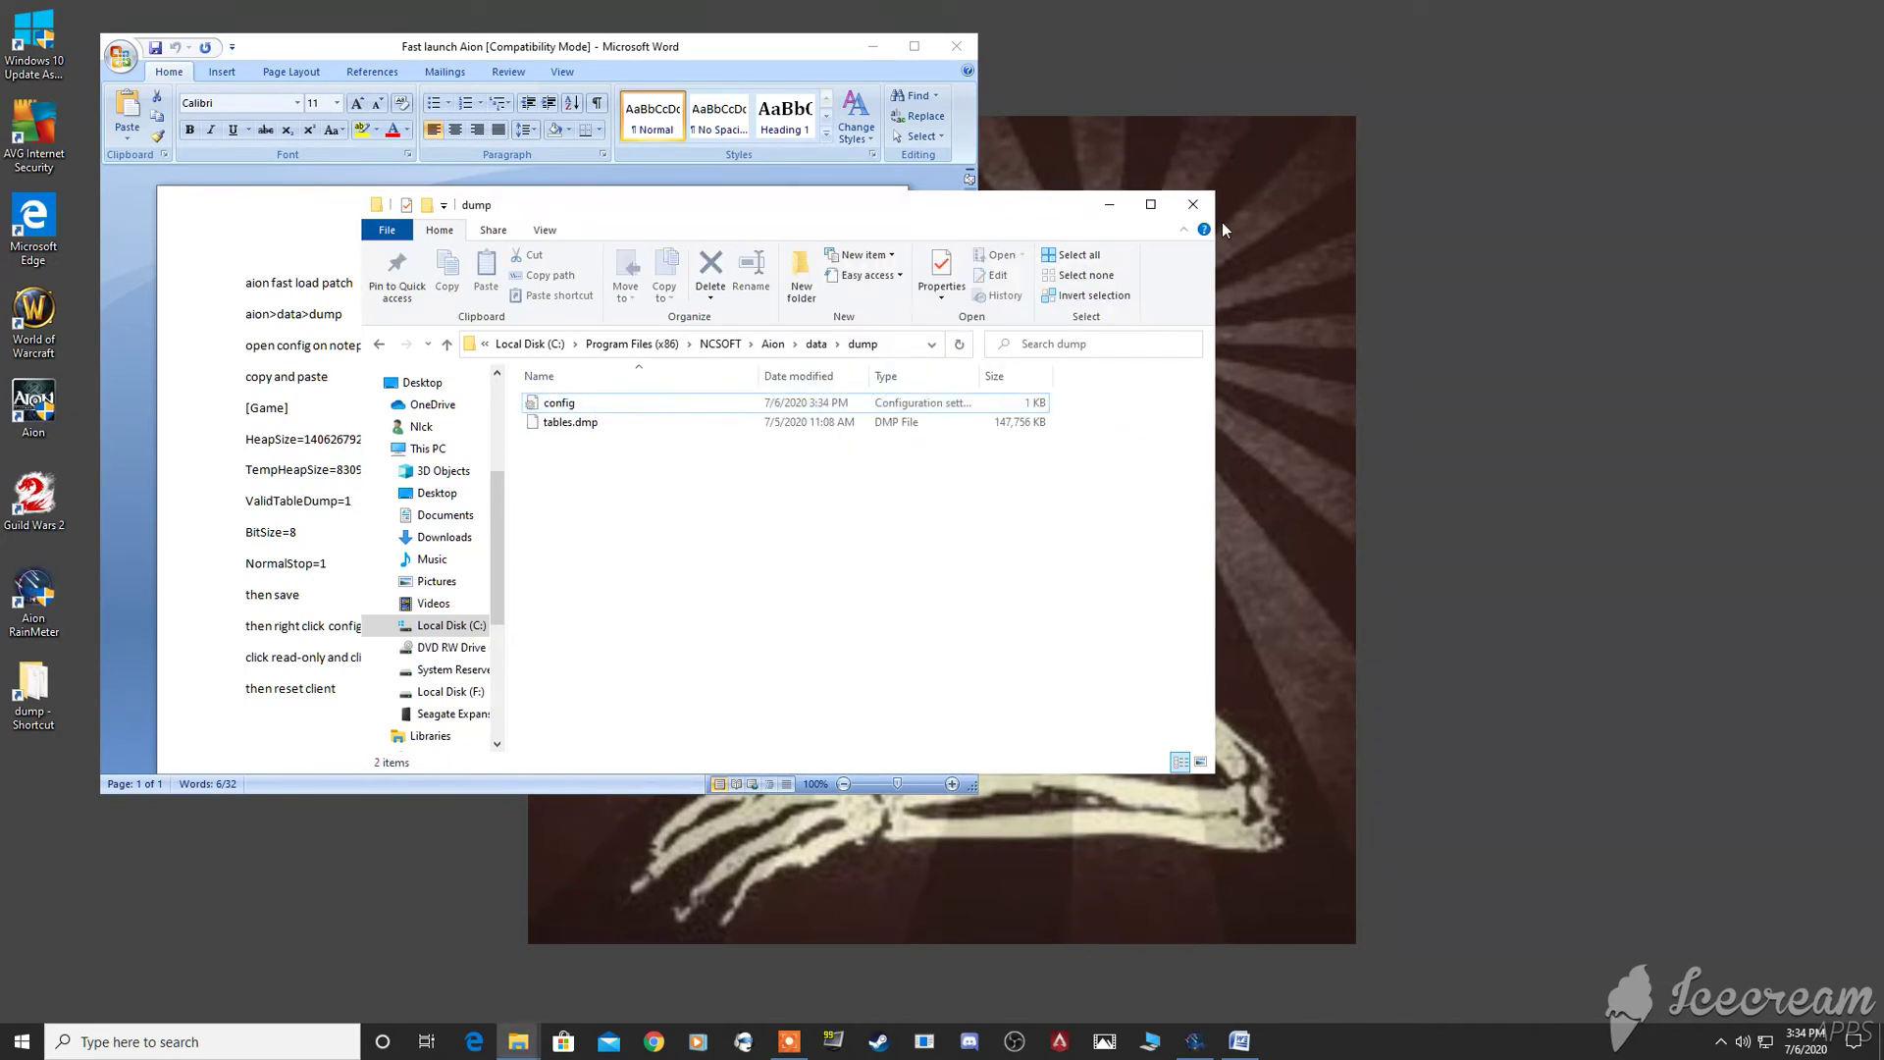
right_click(572, 402)
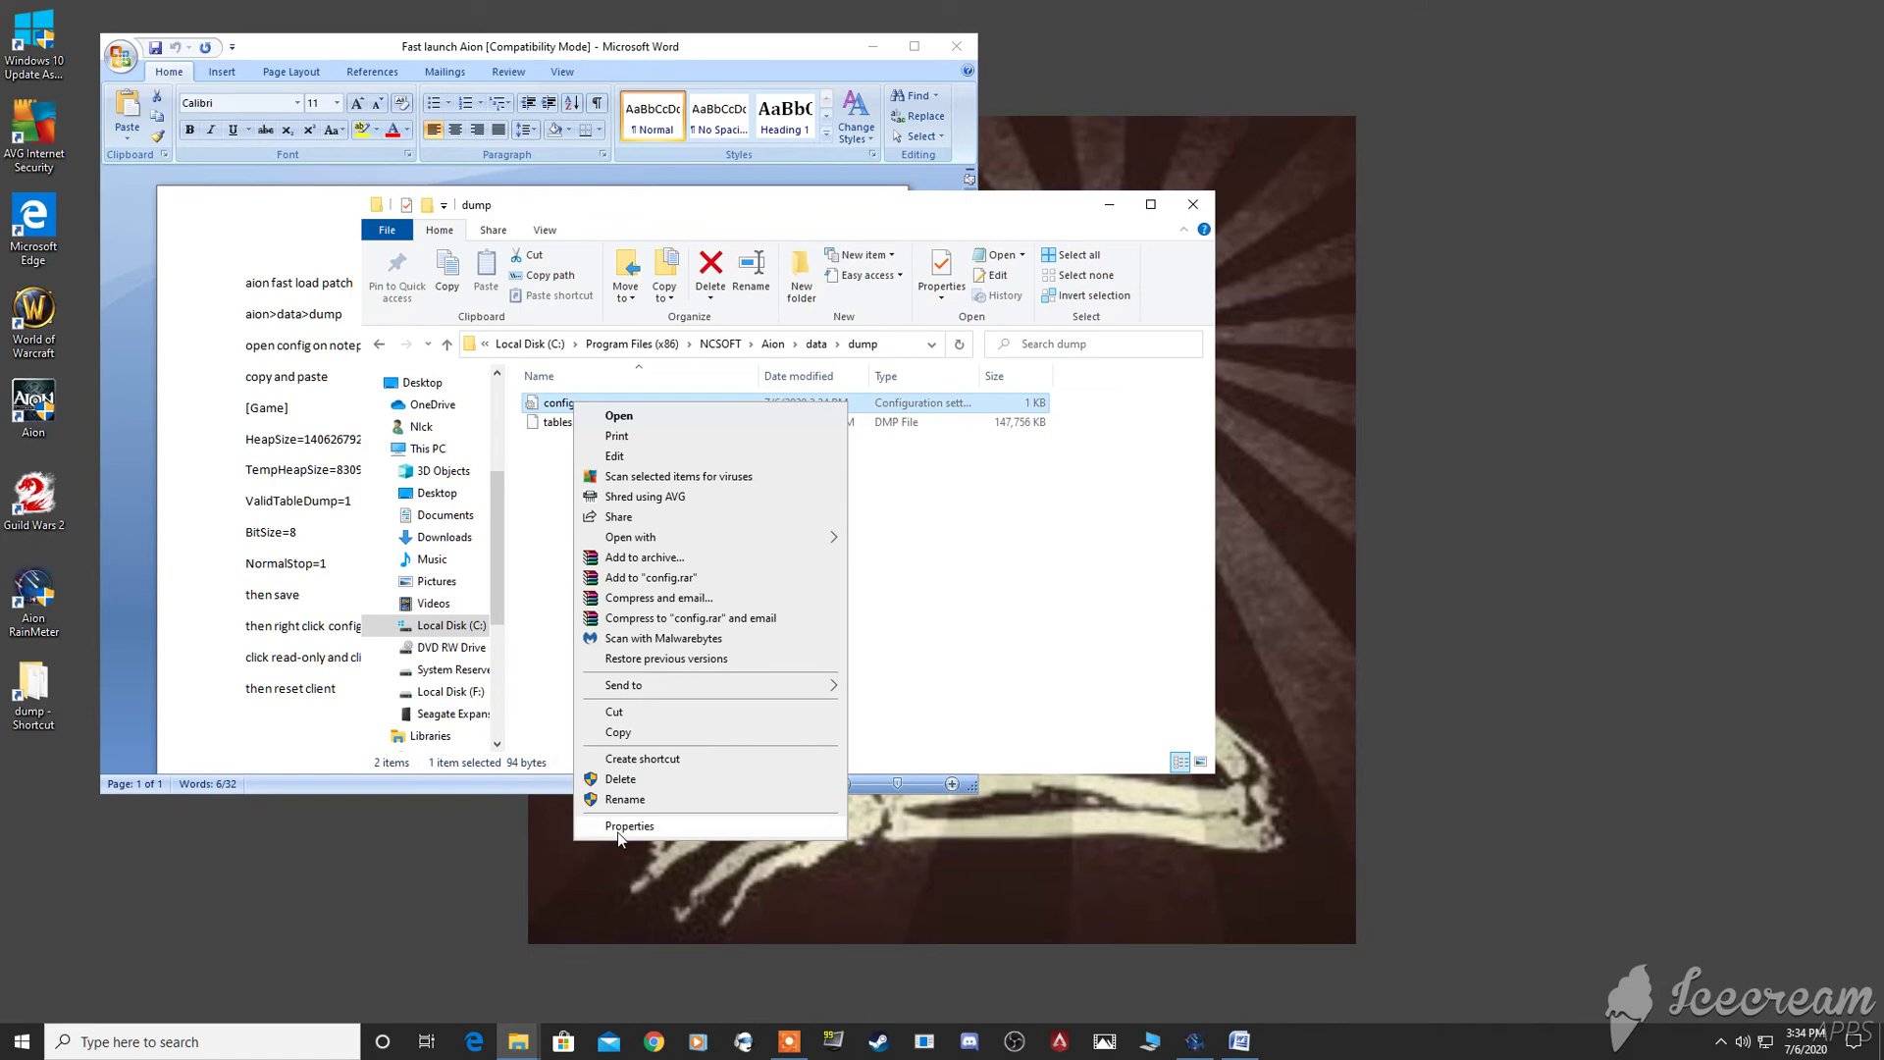
click(710, 821)
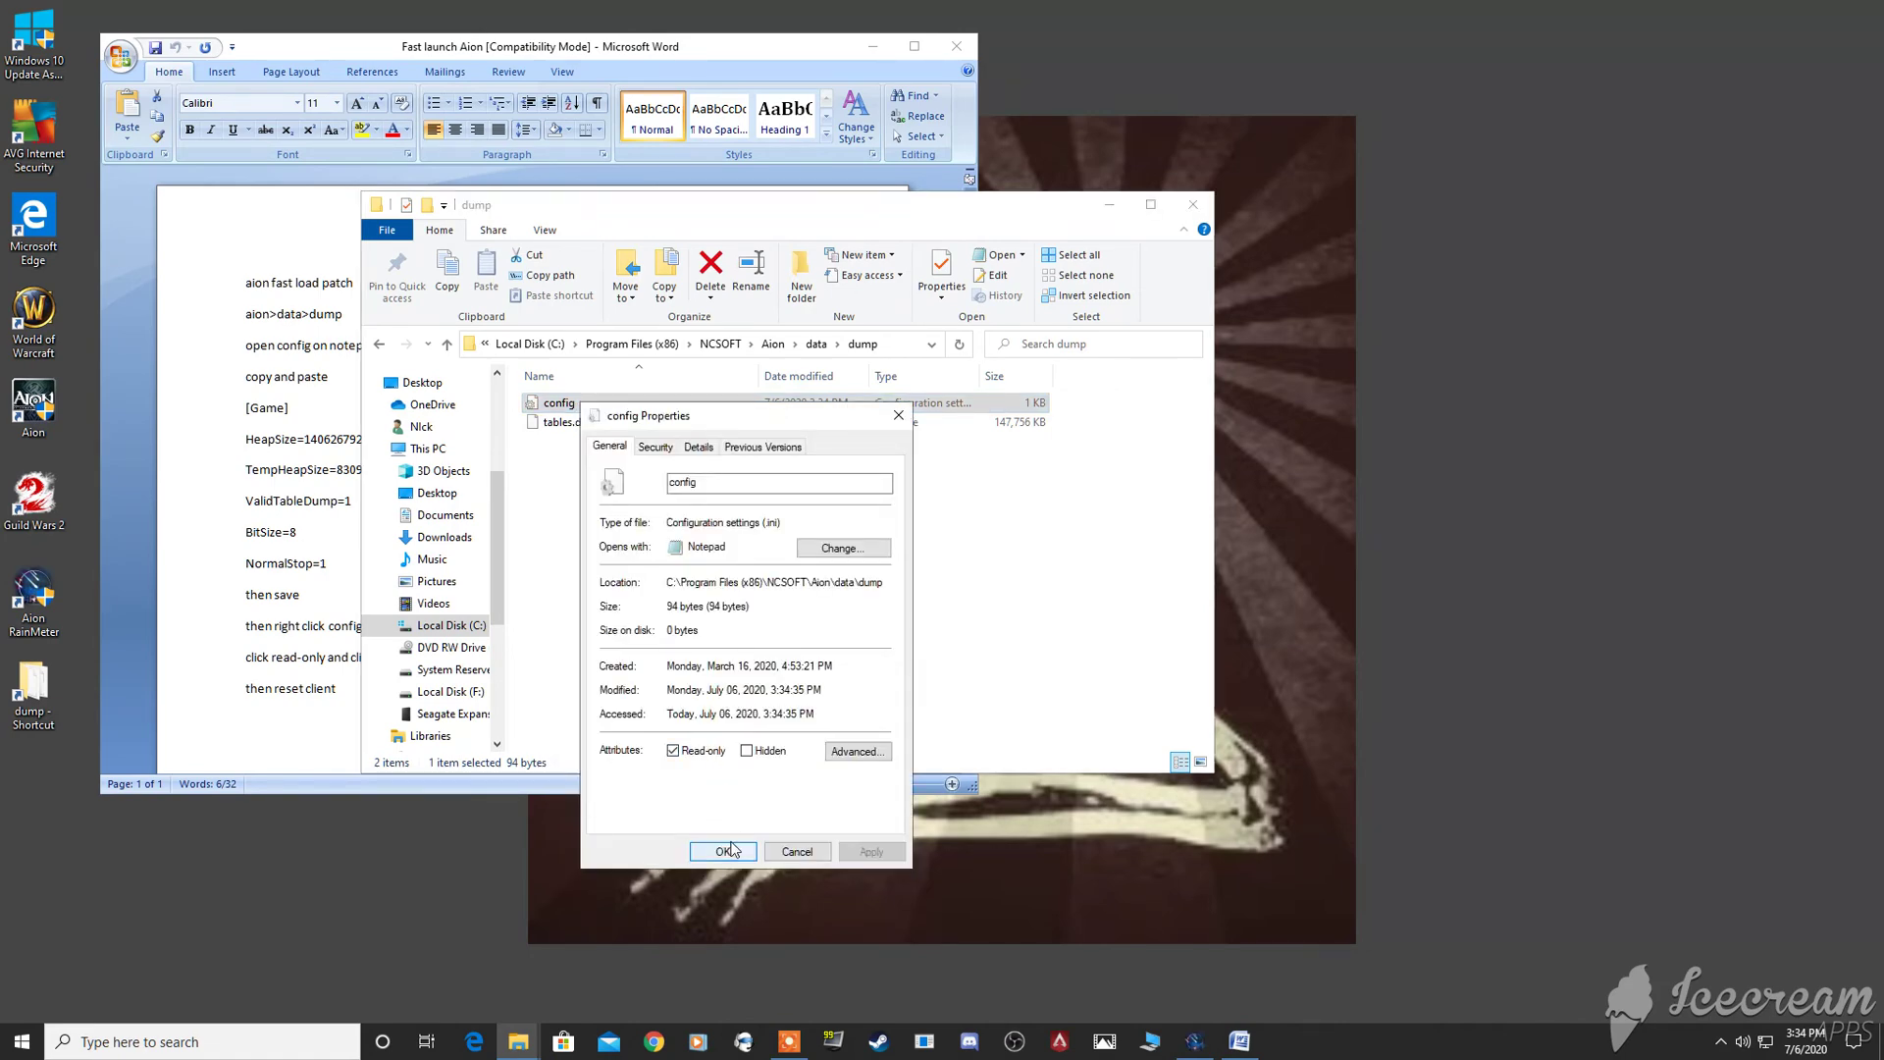
click(723, 851)
Close Explorer, minimise Word, start Aion from its desktop shortcut, and close the launcher at login.
click(1192, 203)
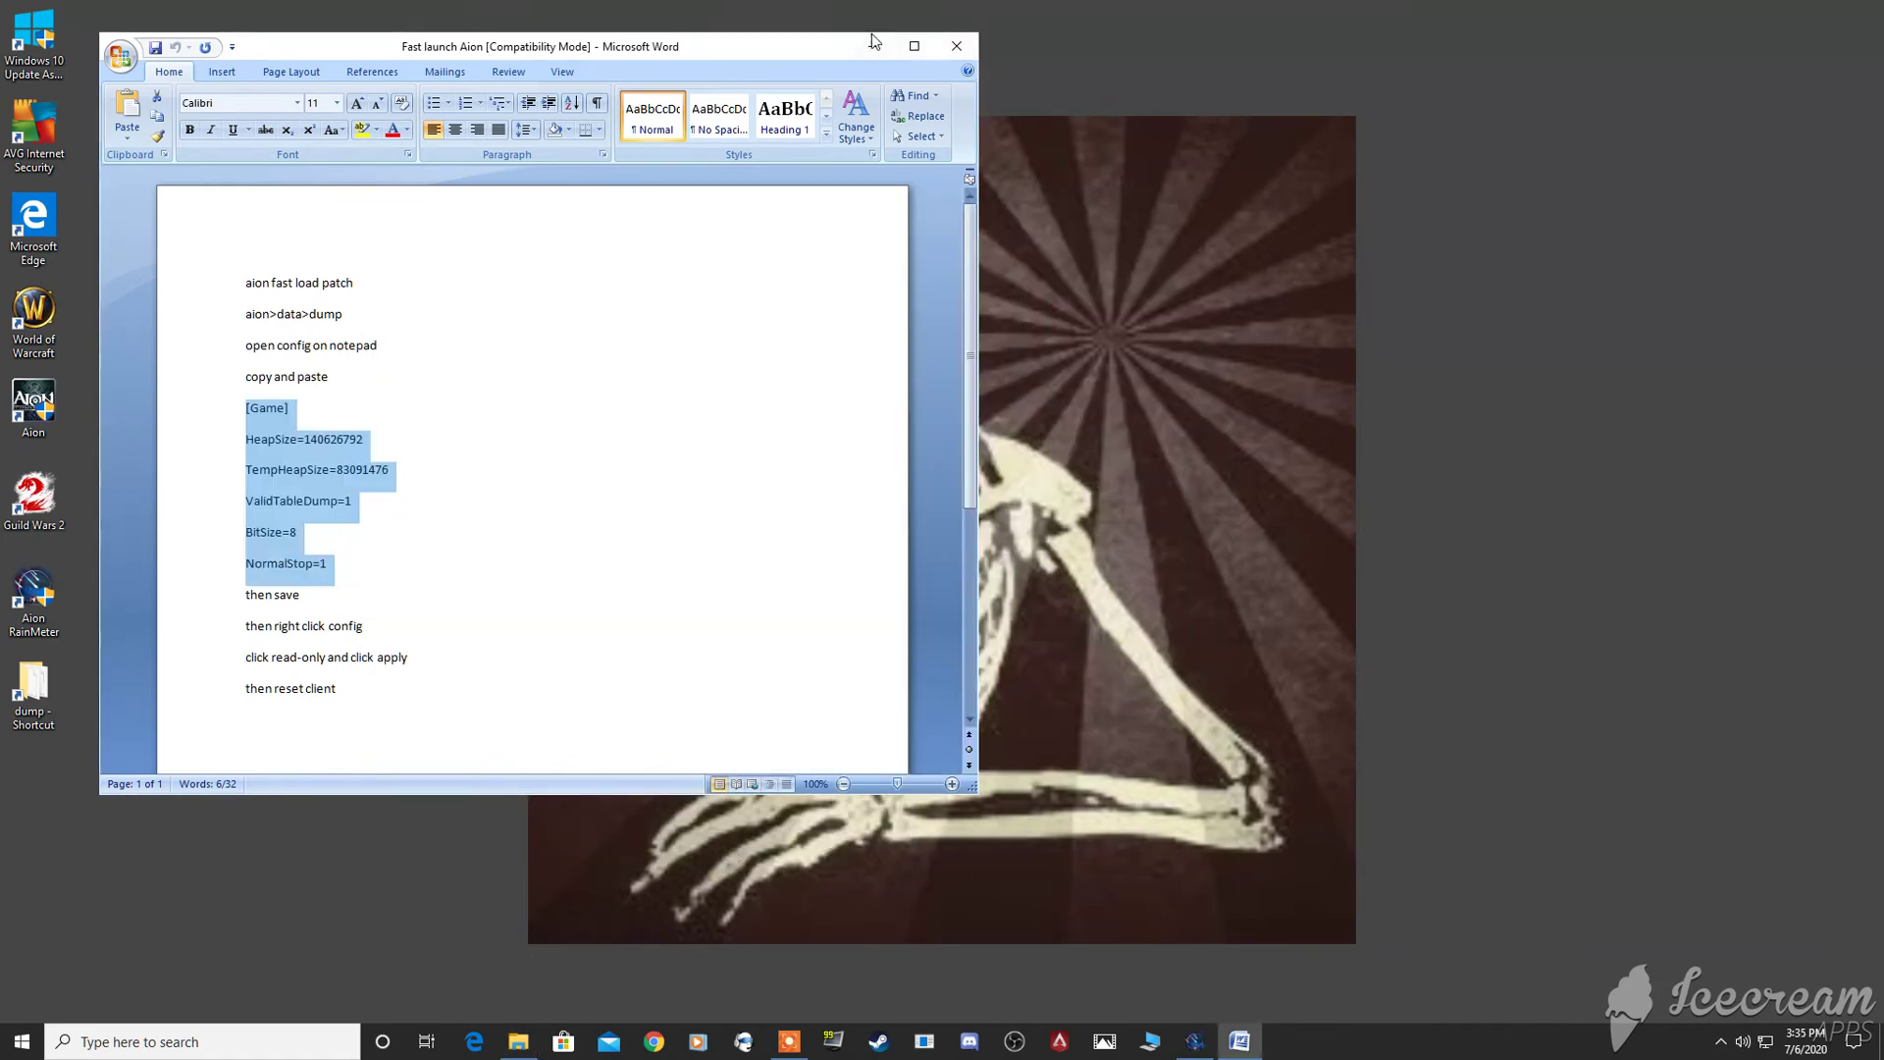
click(871, 46)
click(61, 389)
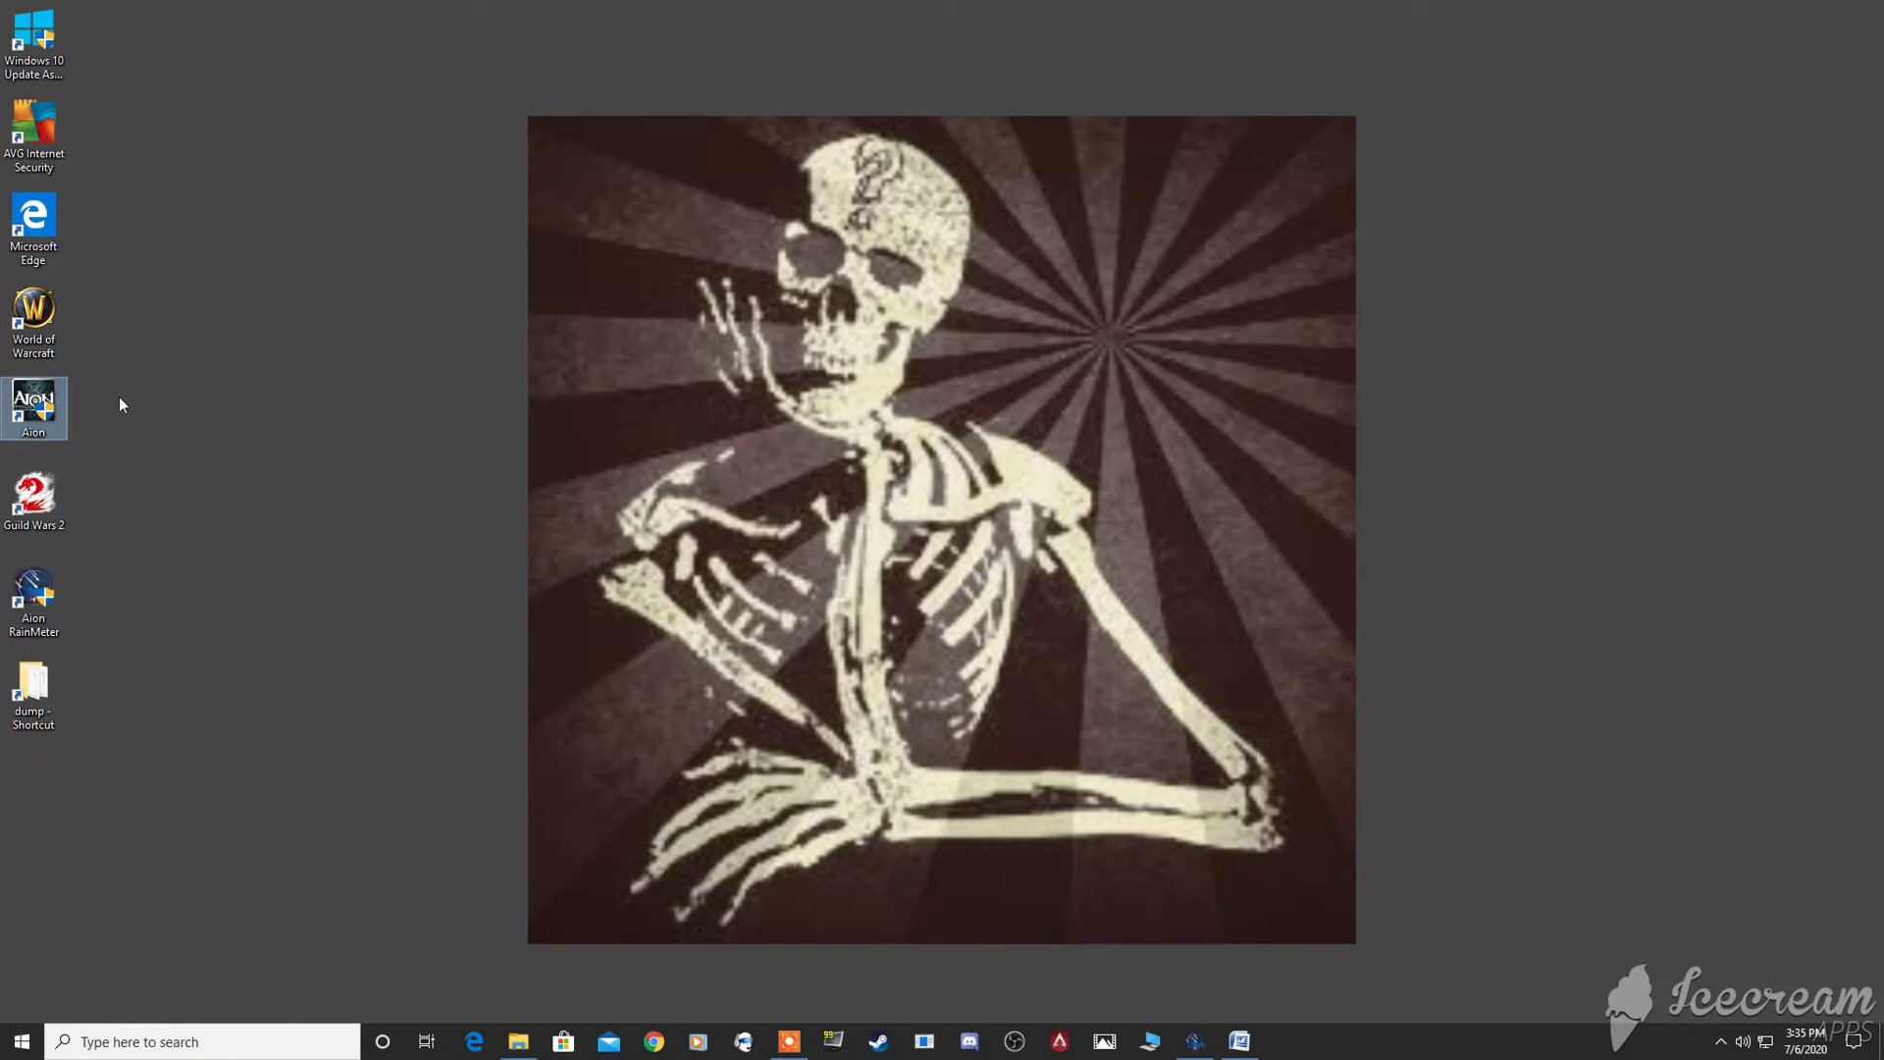
click(504, 418)
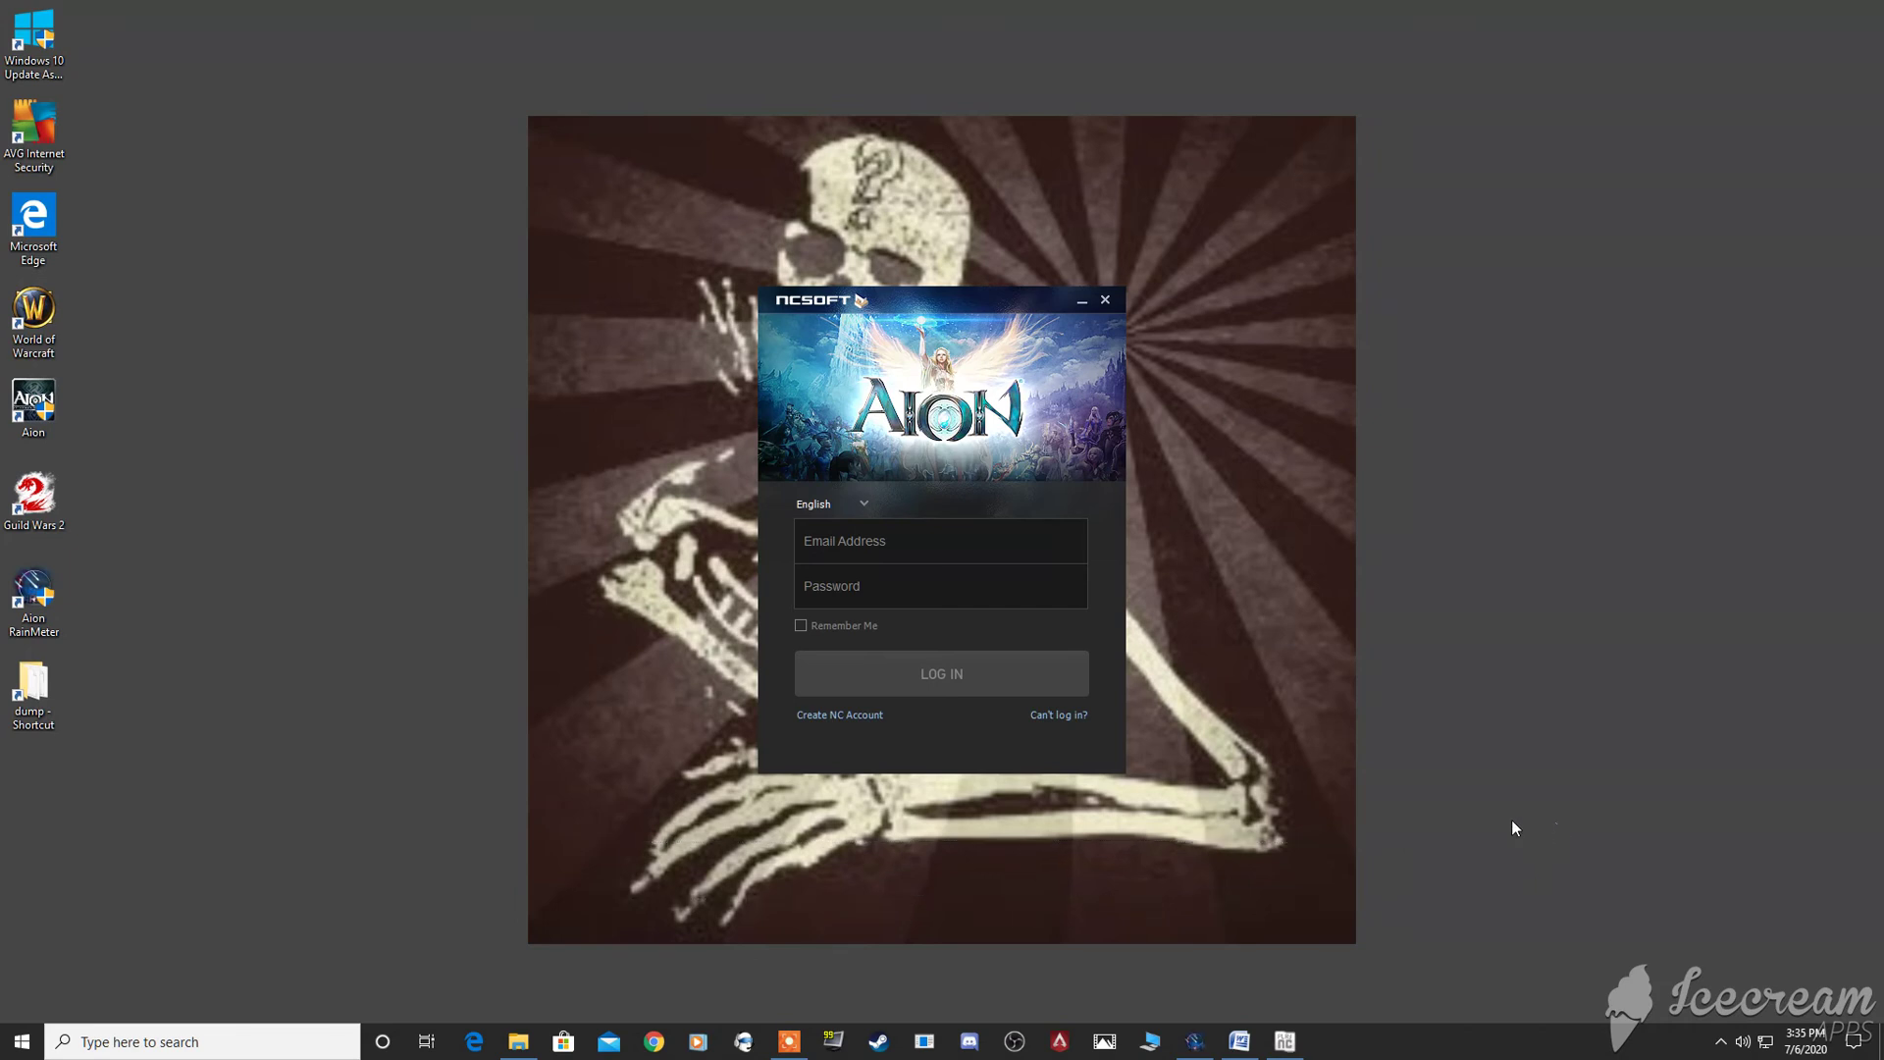
drag(1556, 824, 456, 909)
click(1108, 303)
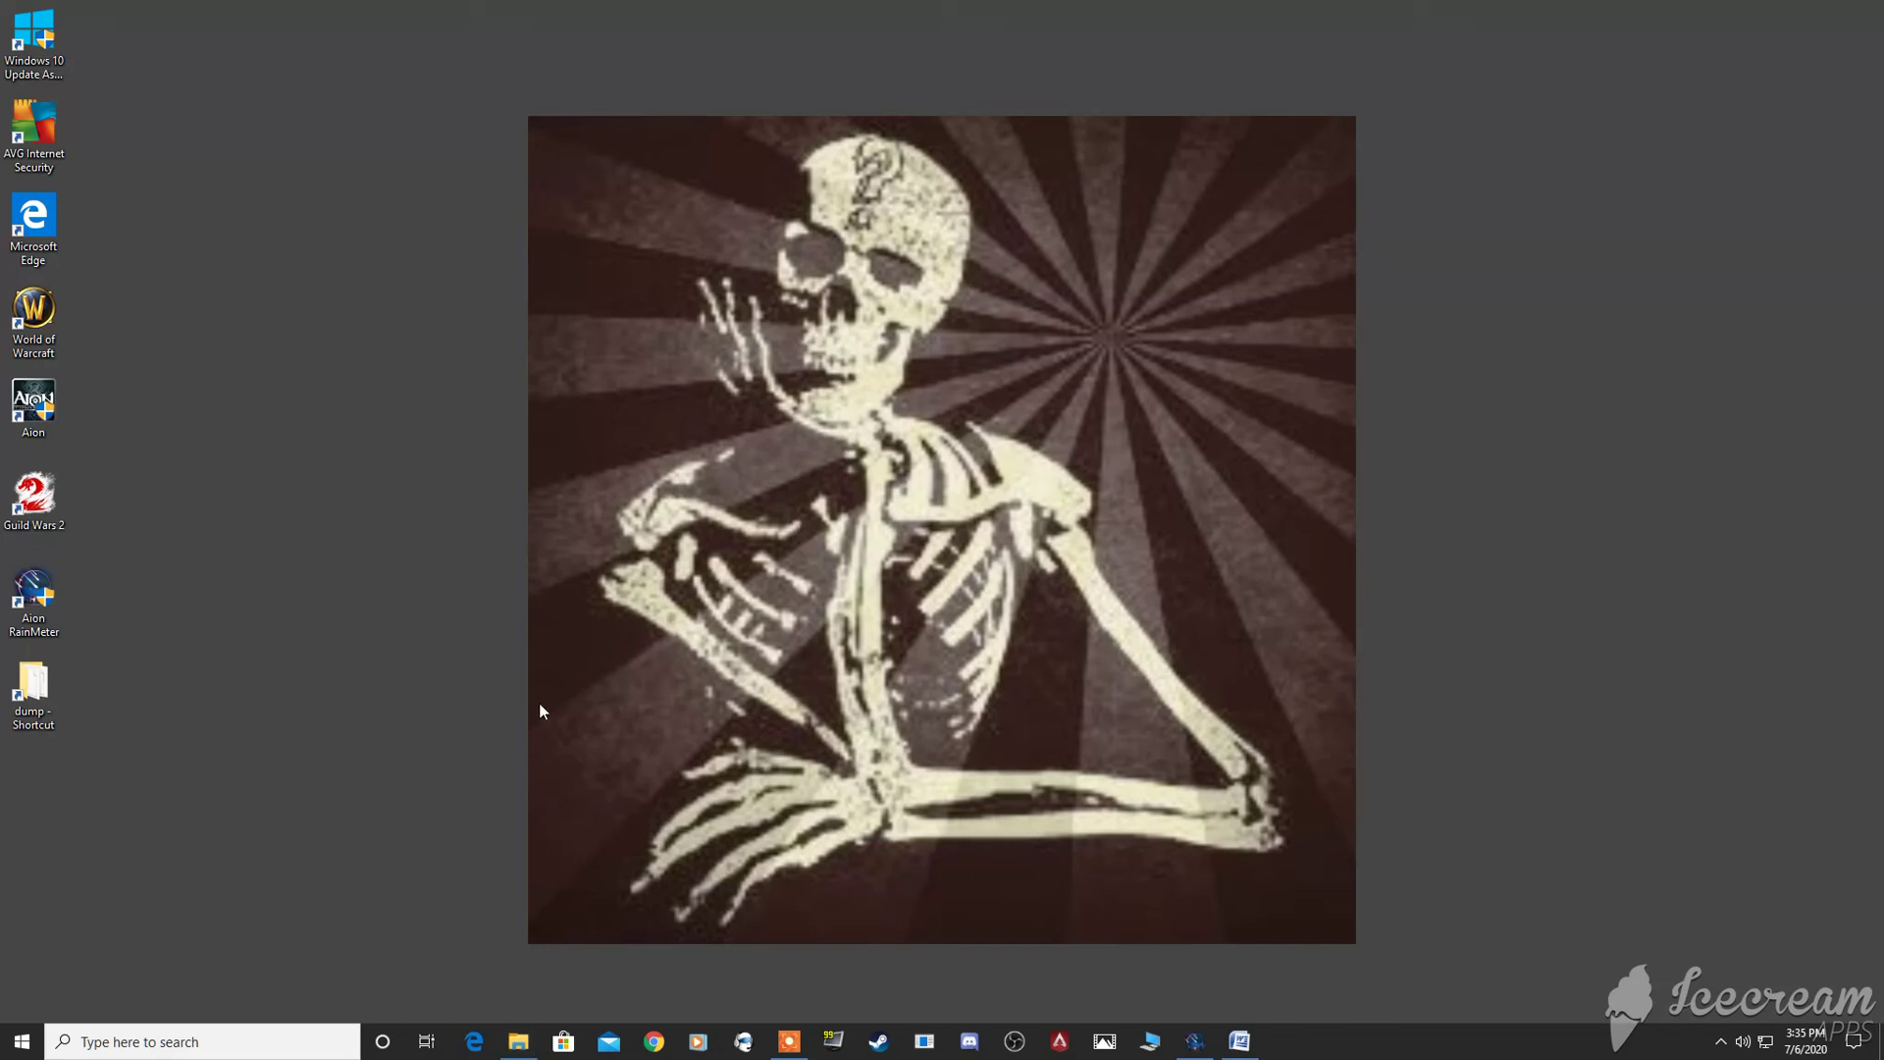
mouse_move(538, 702)
mouse_down()
mouse_move(613, 831)
mouse_move(599, 855)
mouse_up()
double_click(39, 694)
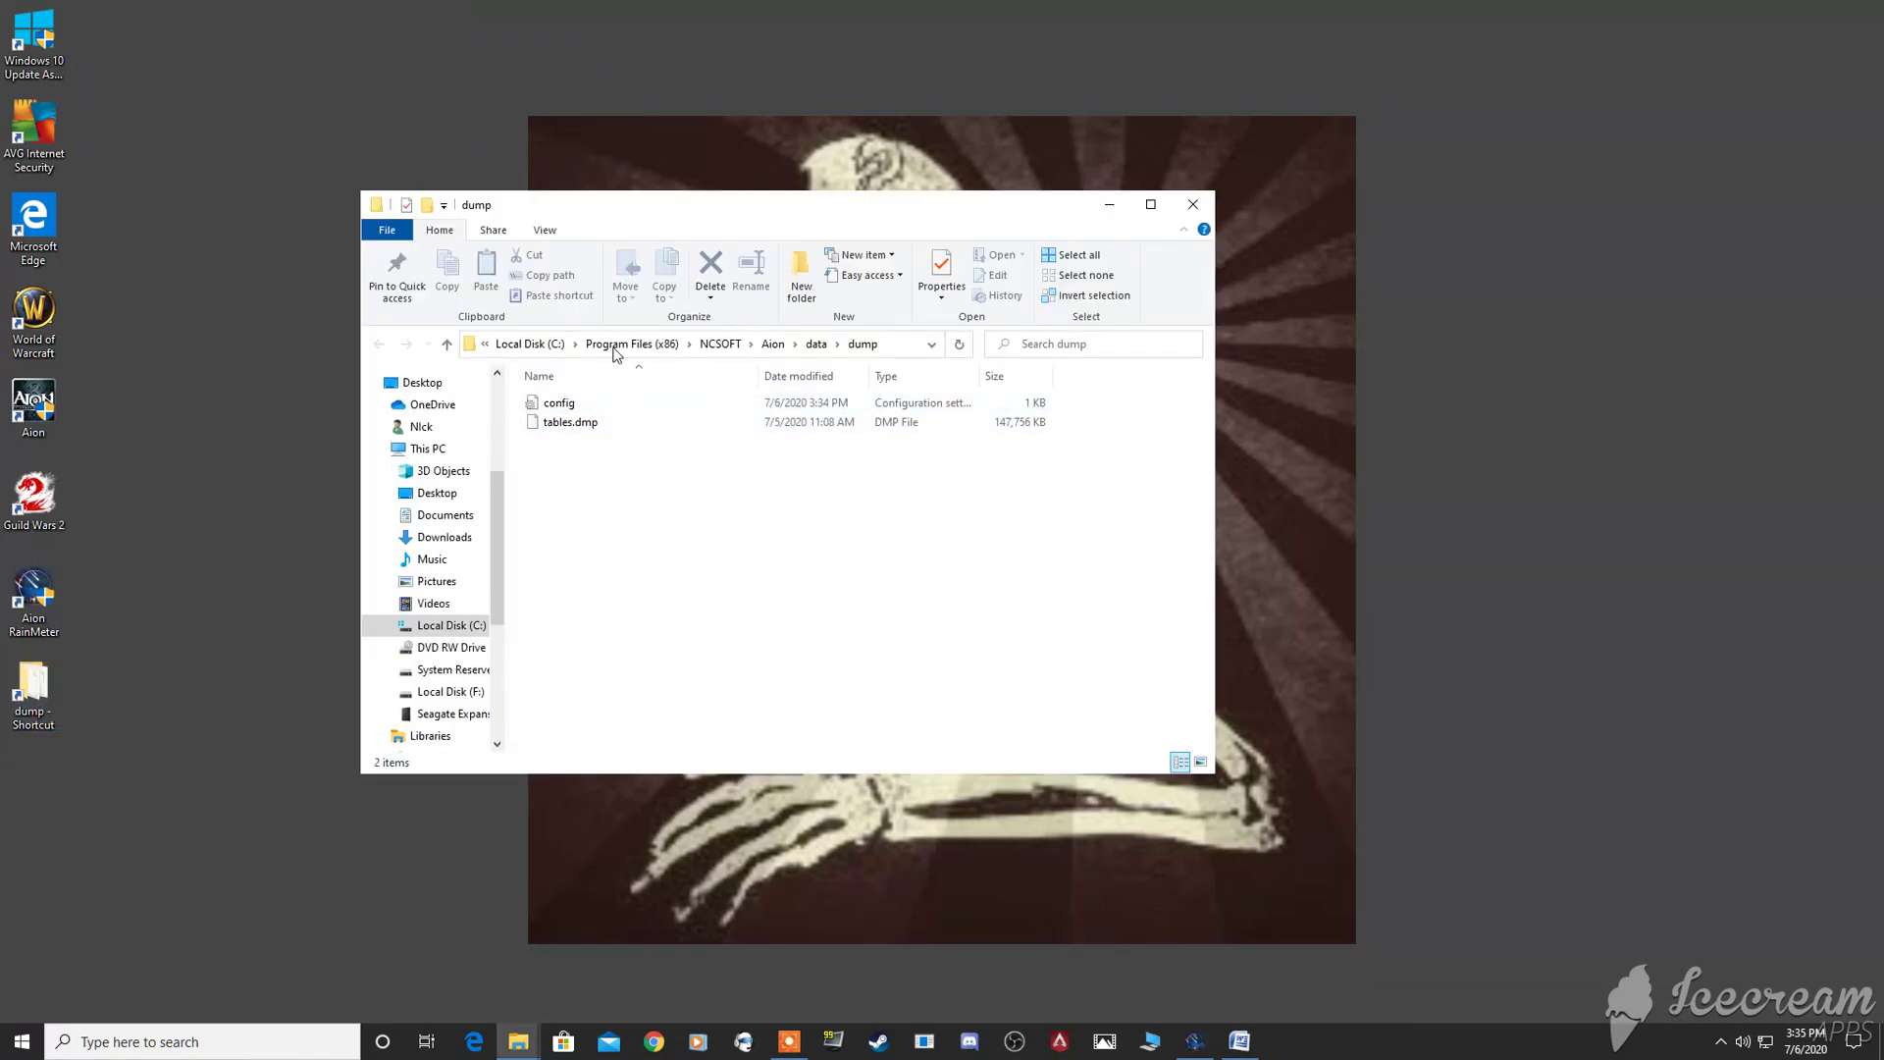
right_click(560, 416)
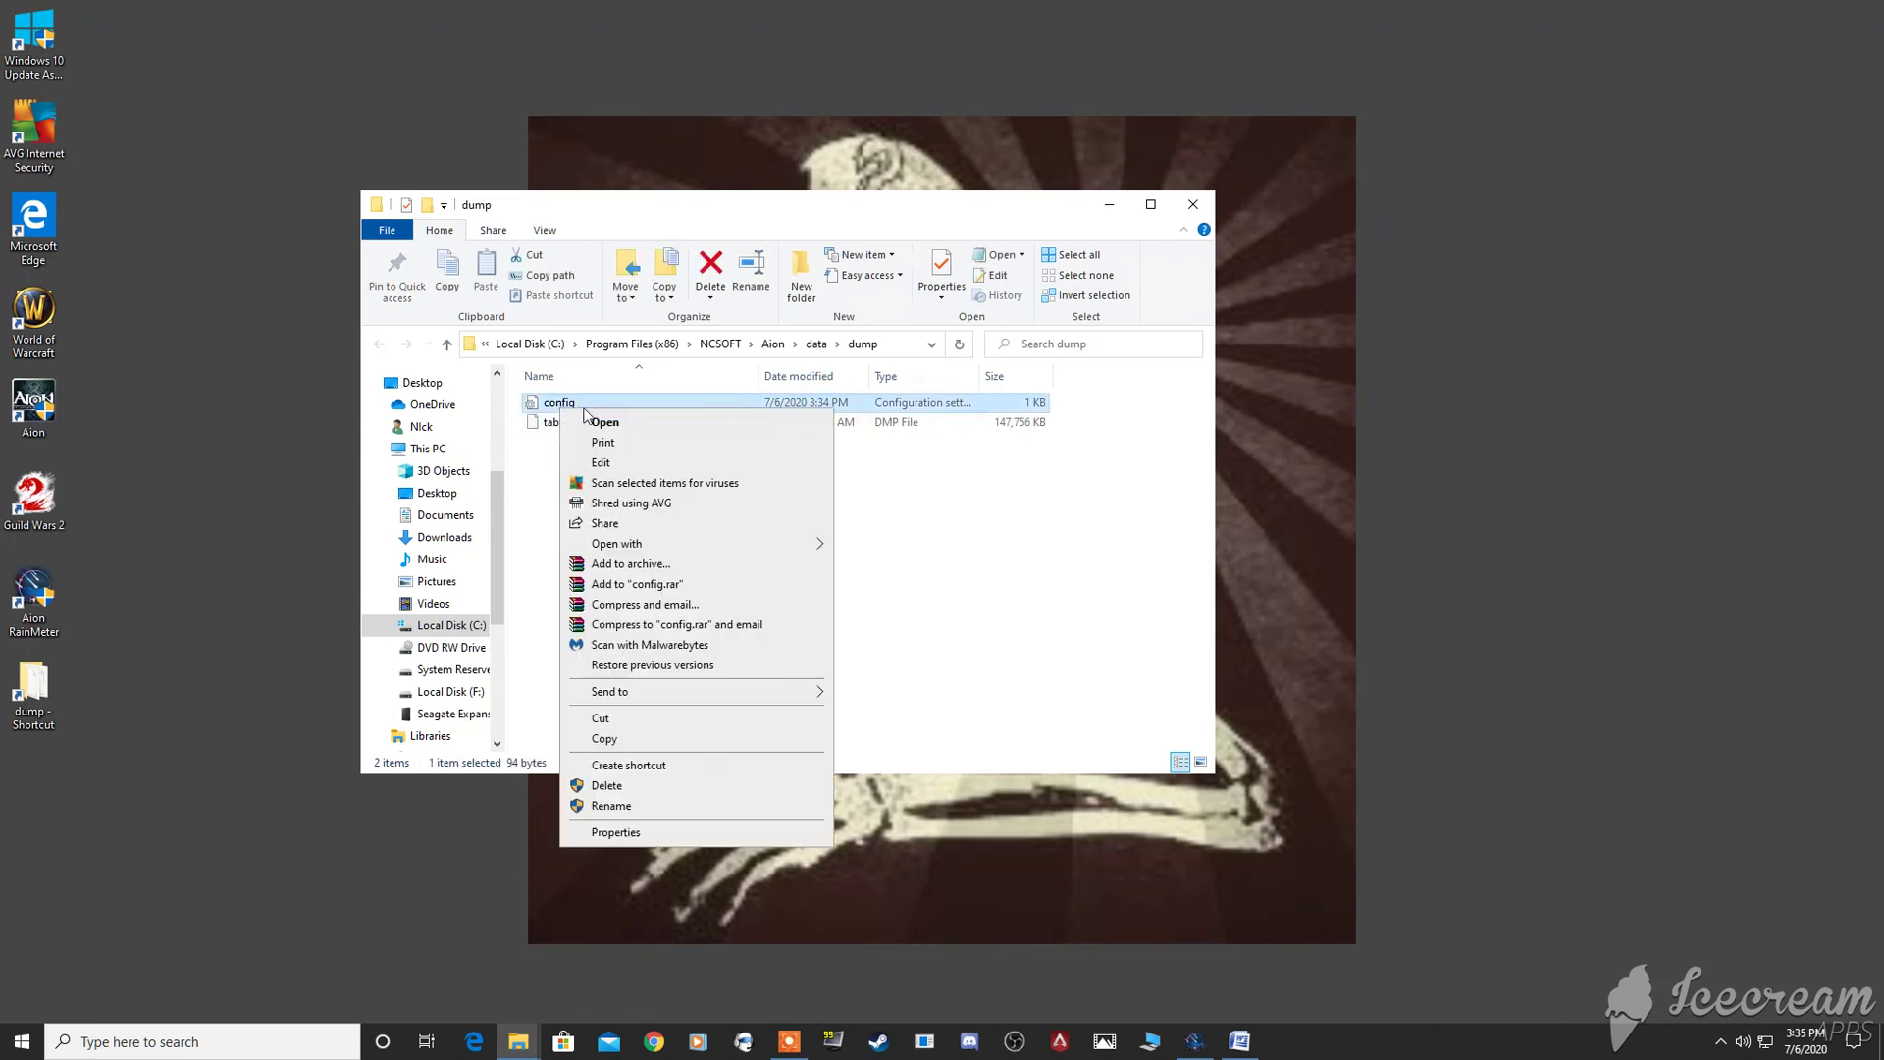
click(664, 829)
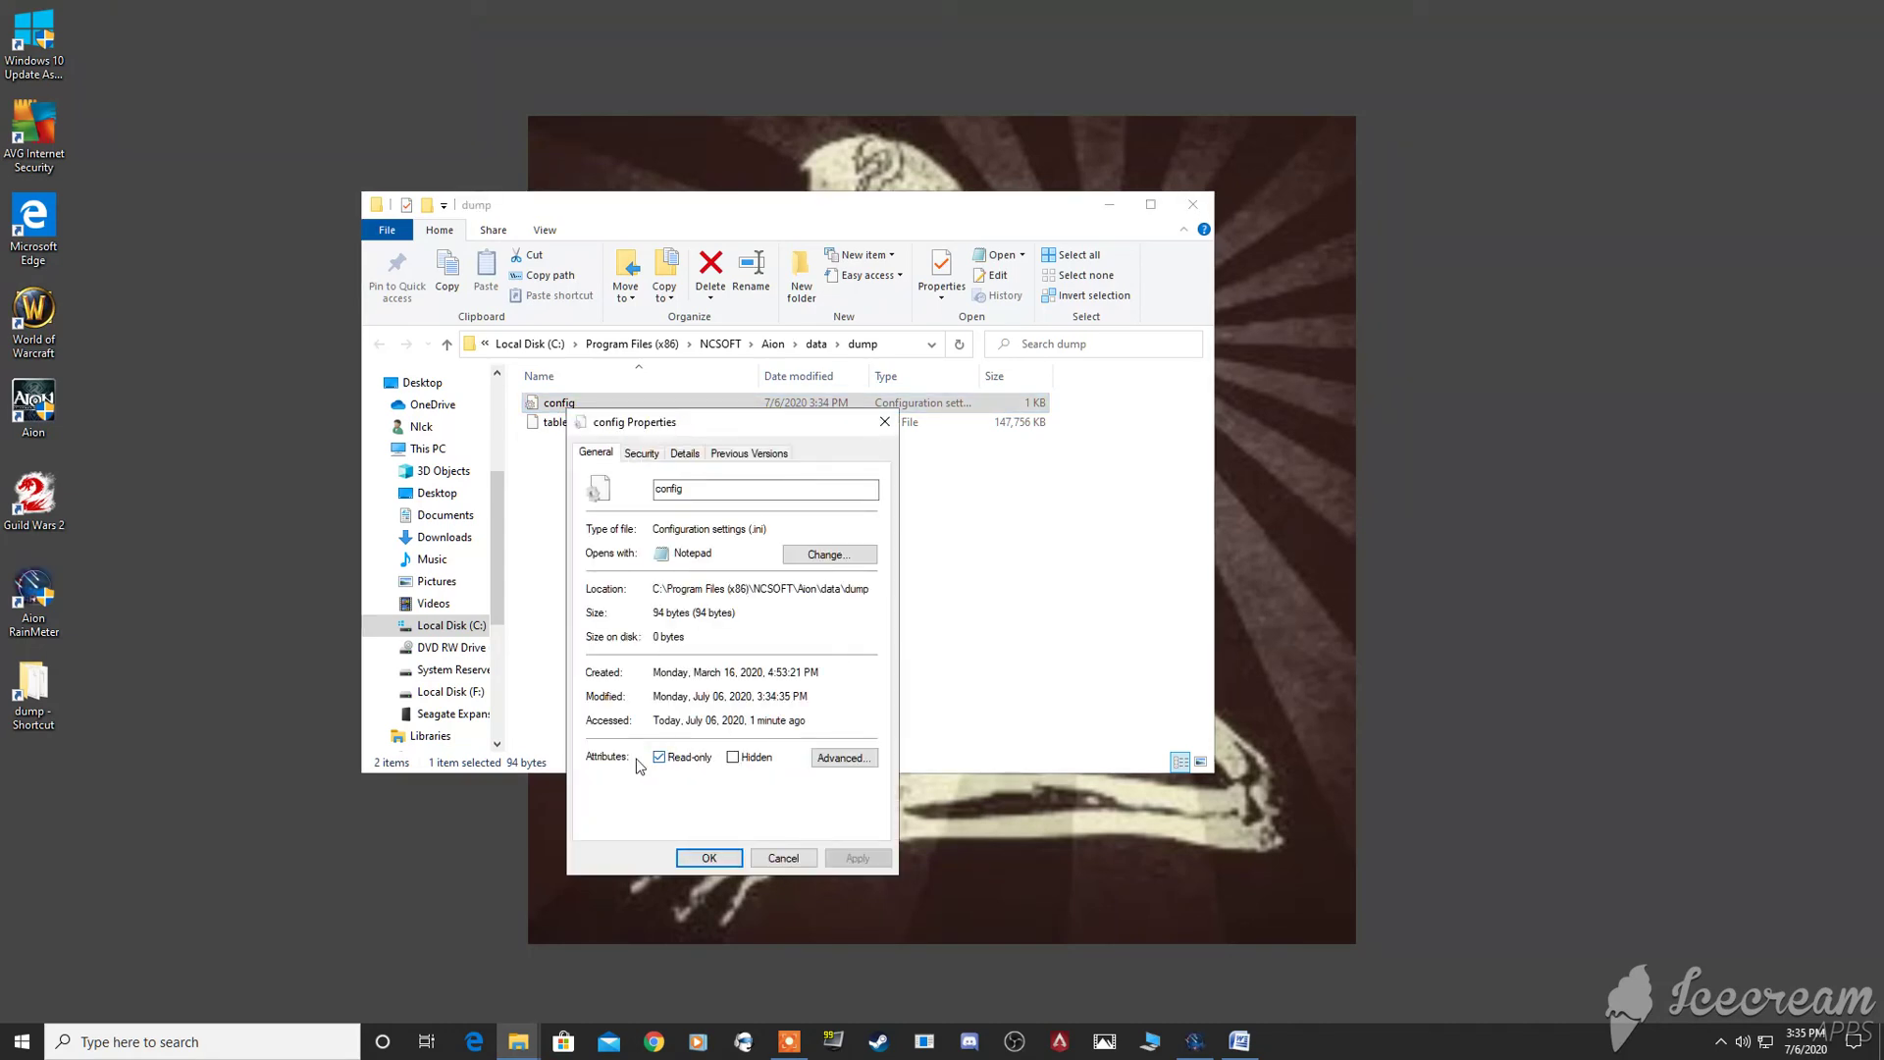
click(707, 859)
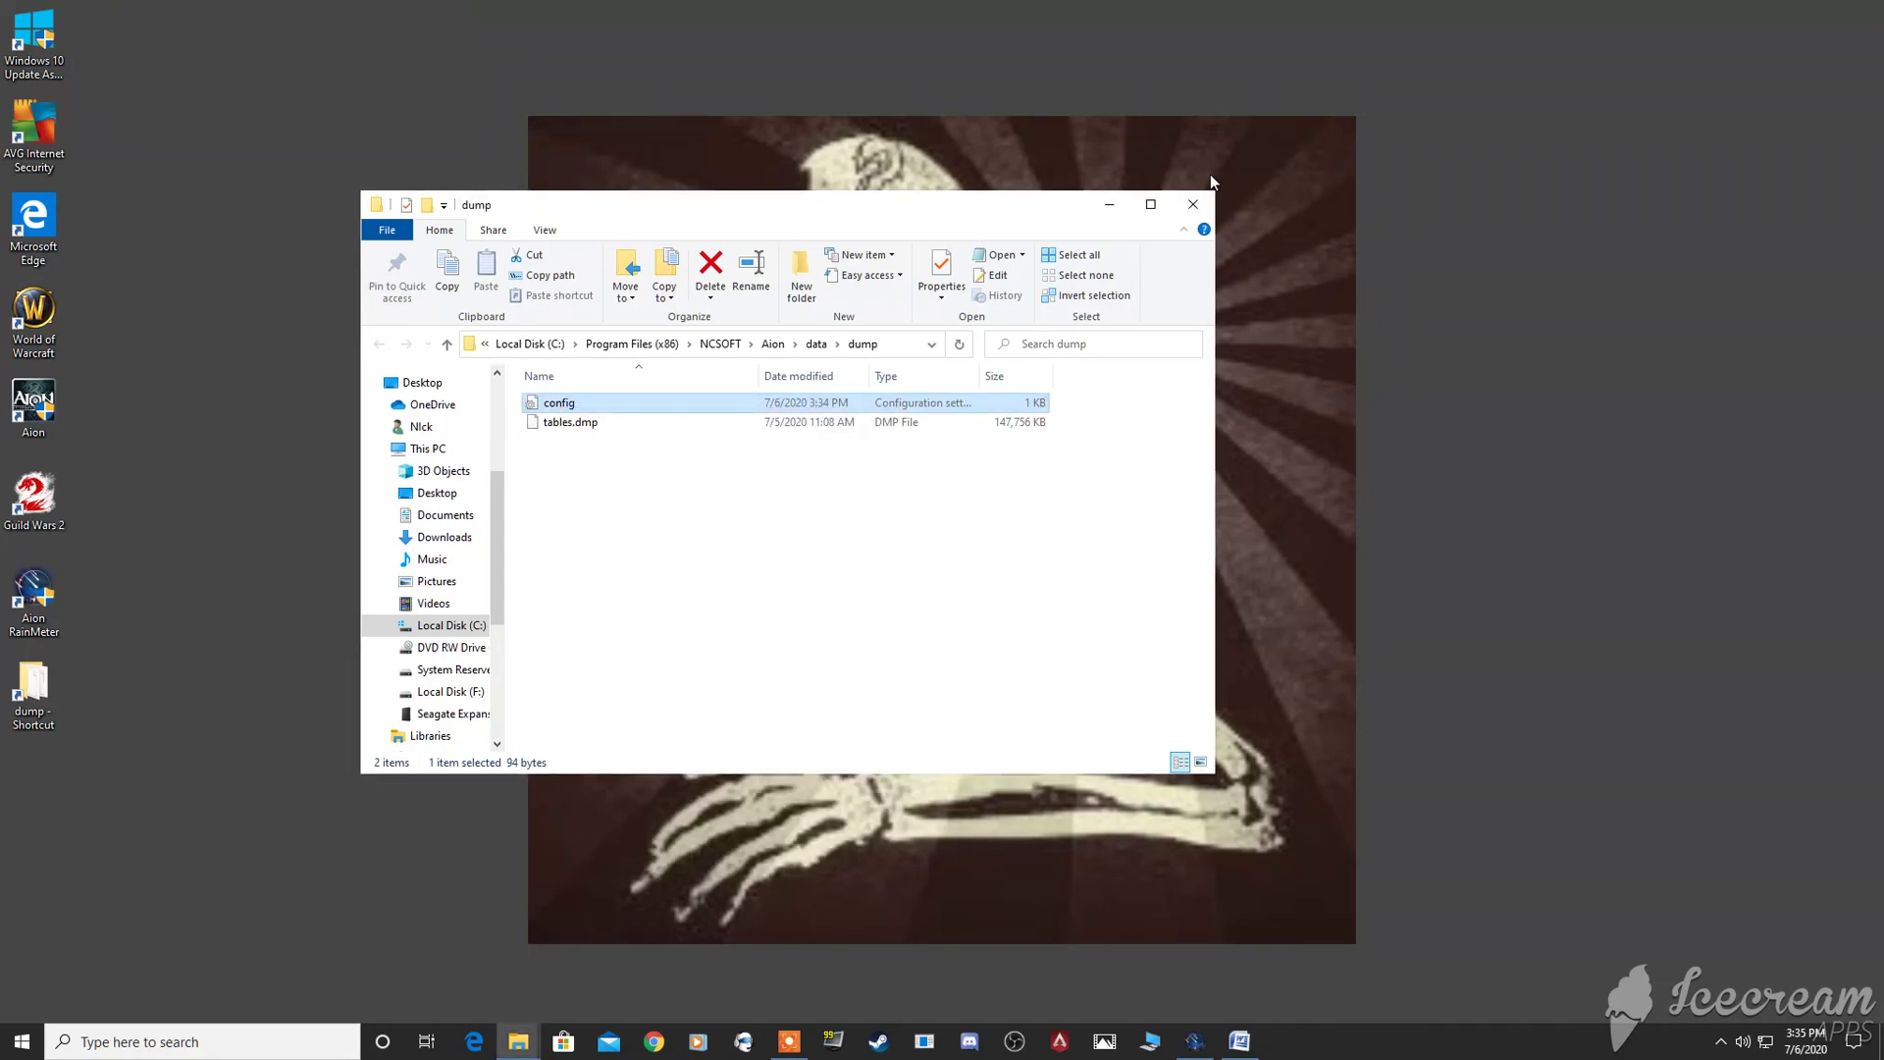
click(1193, 203)
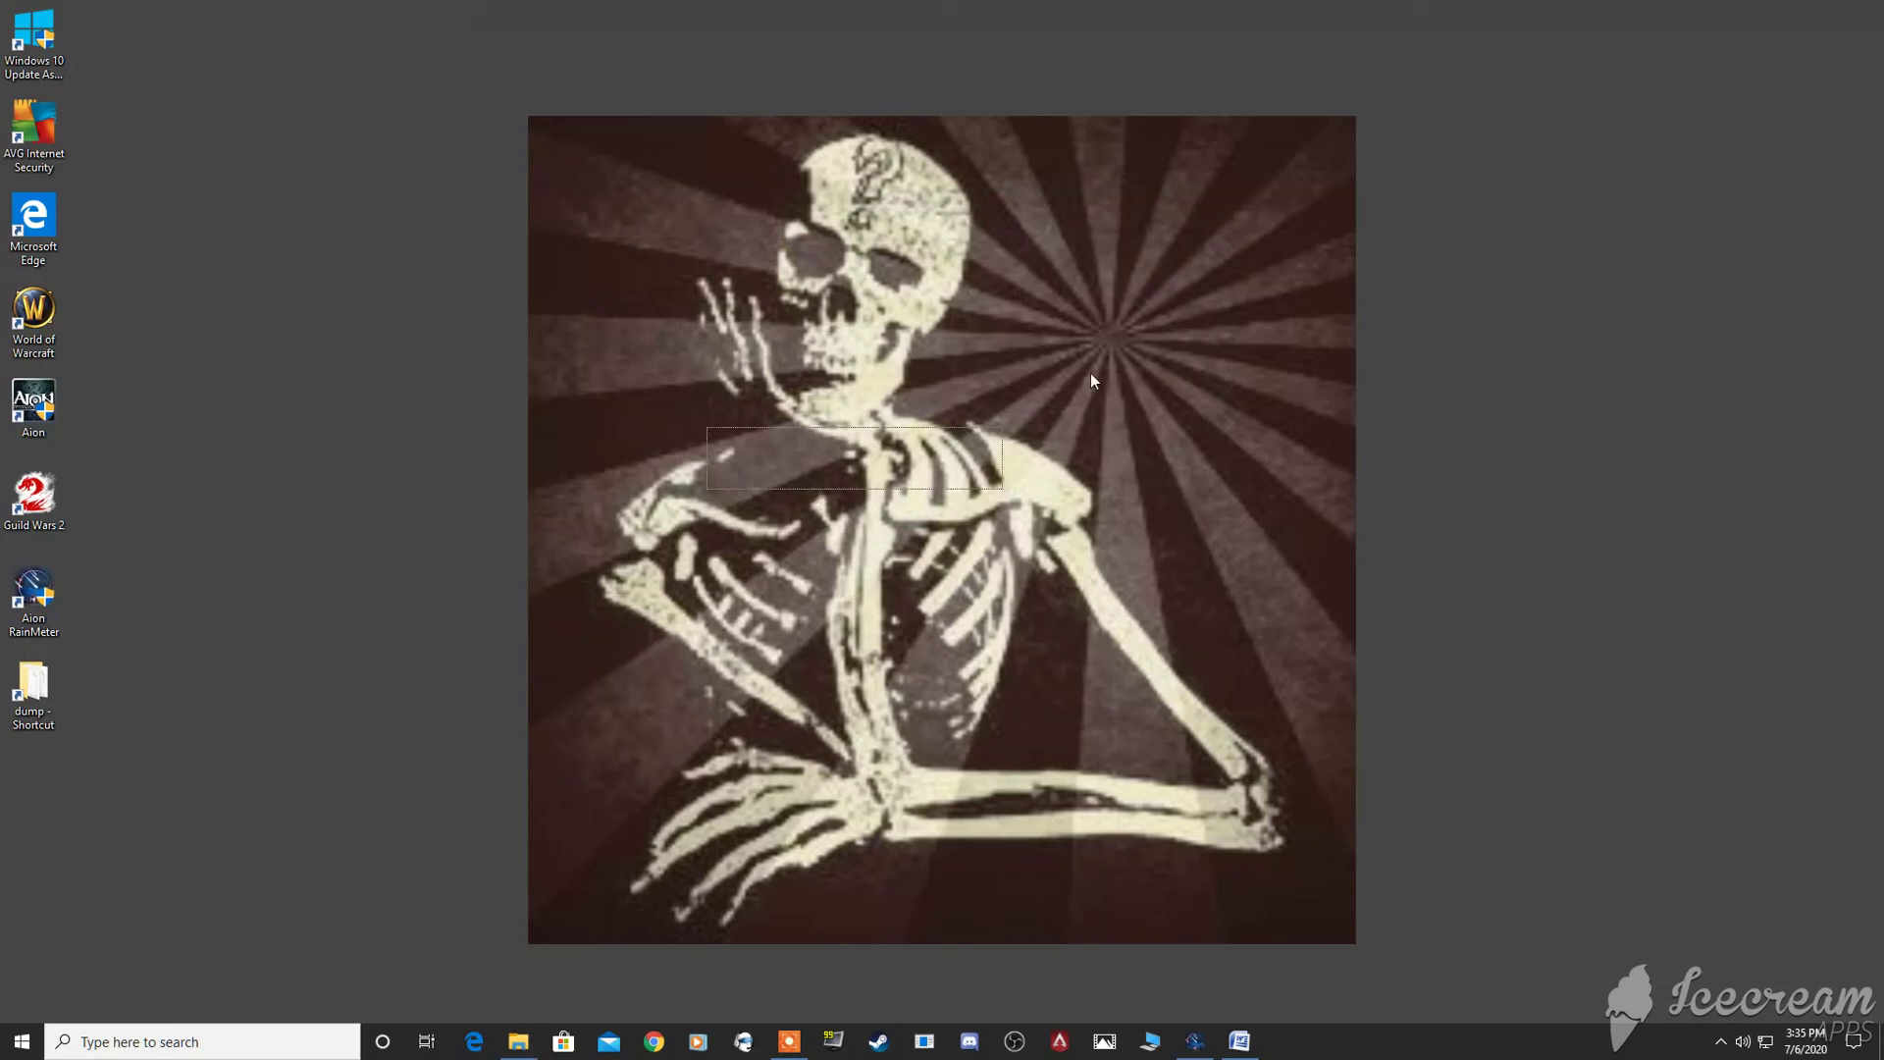